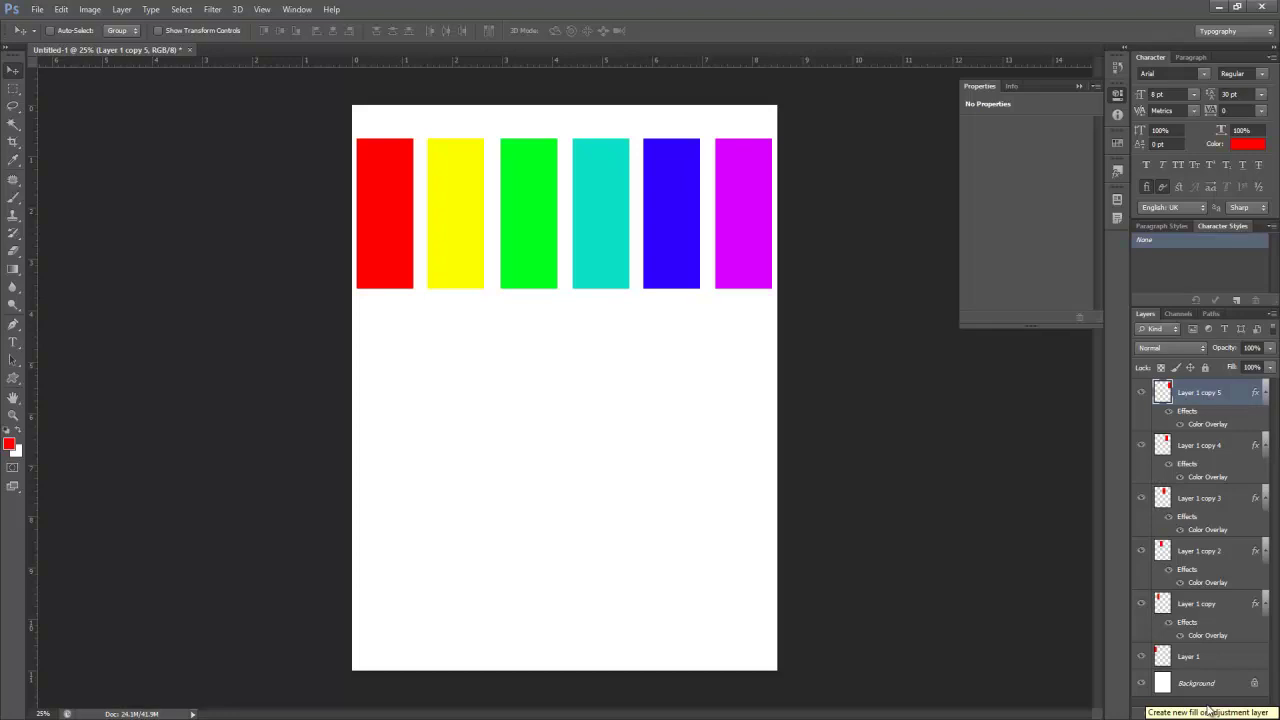
Add a Hue/Saturation adjustment layer above the color bars, try a slight Master hue shift and set the hue back to 0.
left_click(1205, 713)
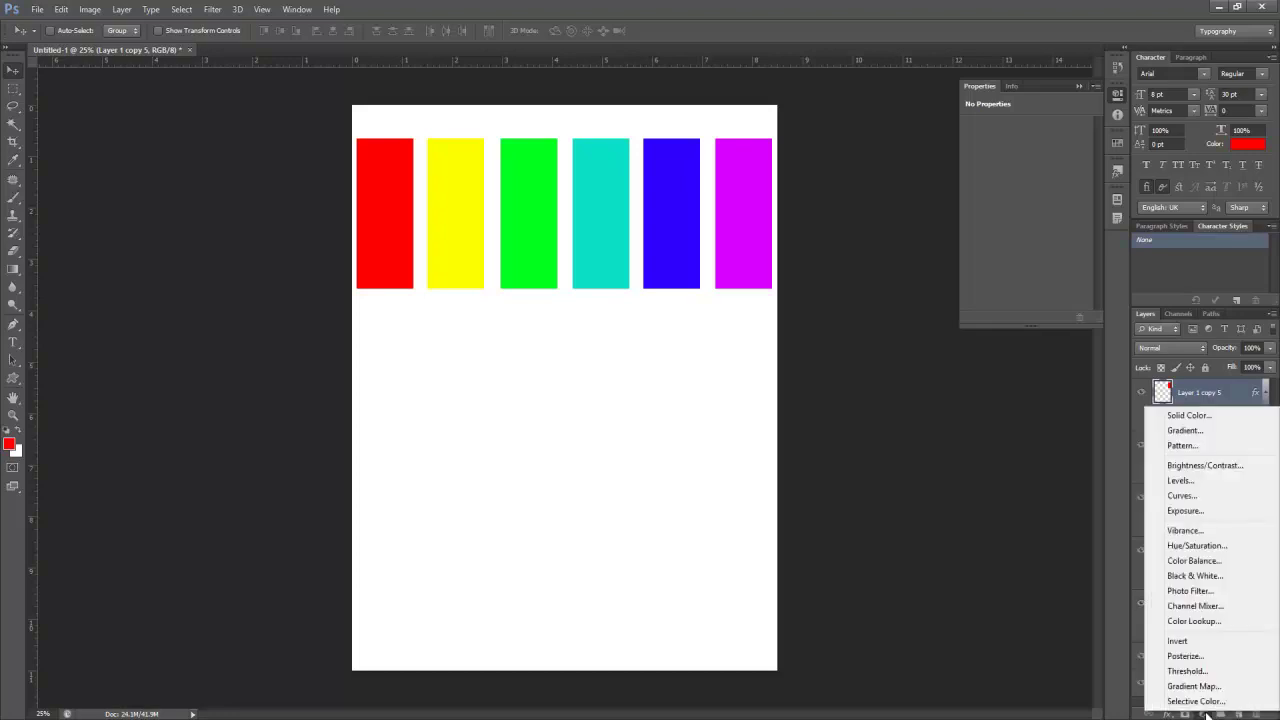
left_click(1198, 545)
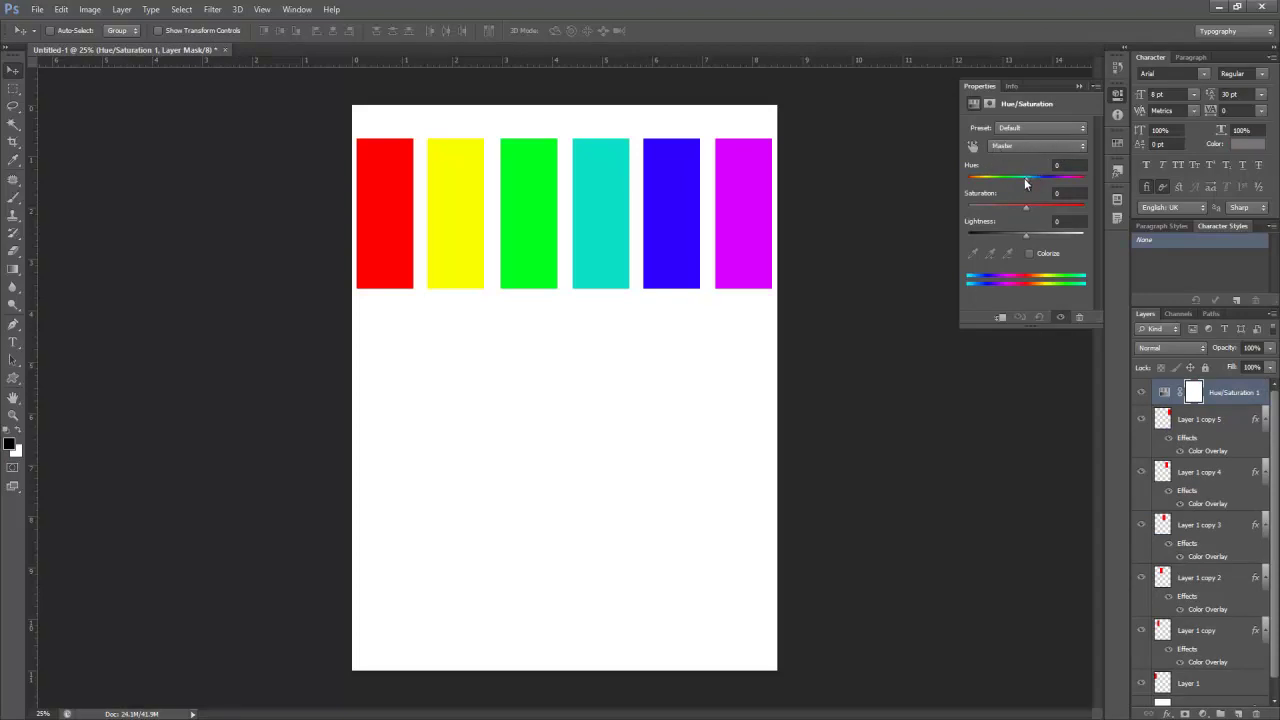
mouse_move(1026, 179)
left_mouse_down()
mouse_move(1087, 186)
mouse_move(943, 180)
mouse_move(1031, 185)
left_mouse_up()
left_click(1070, 165)
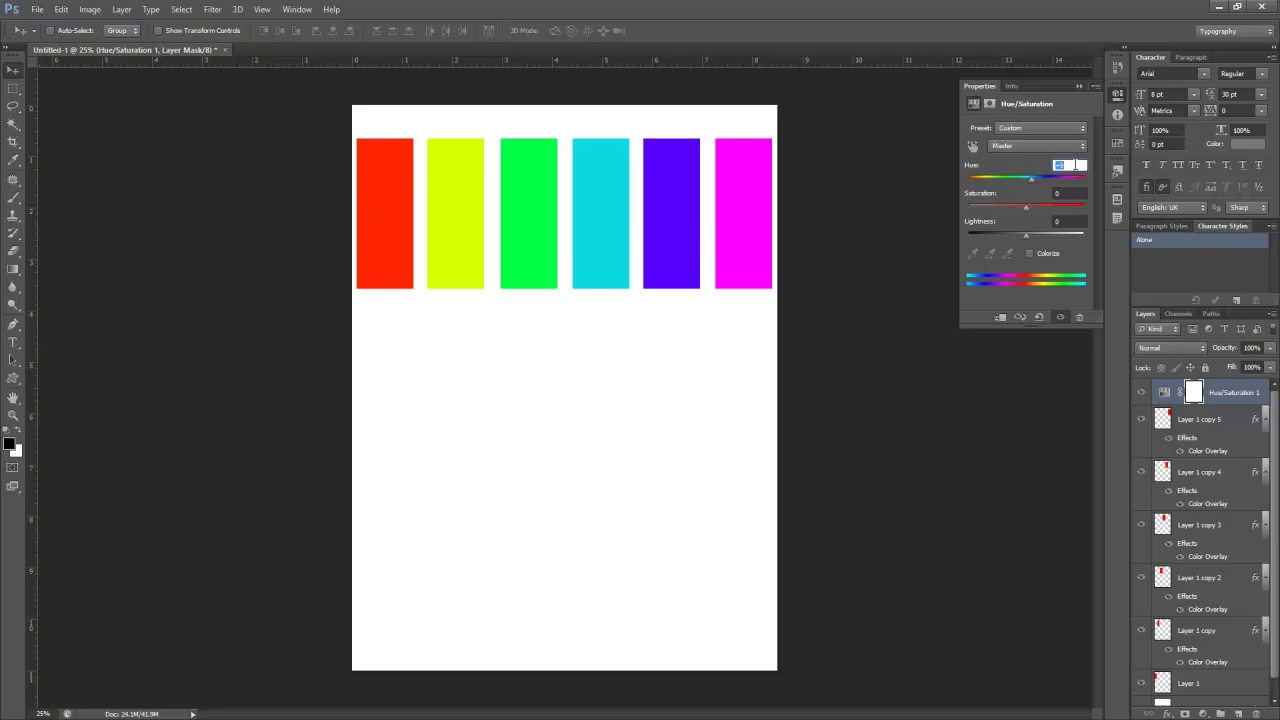
type("0")
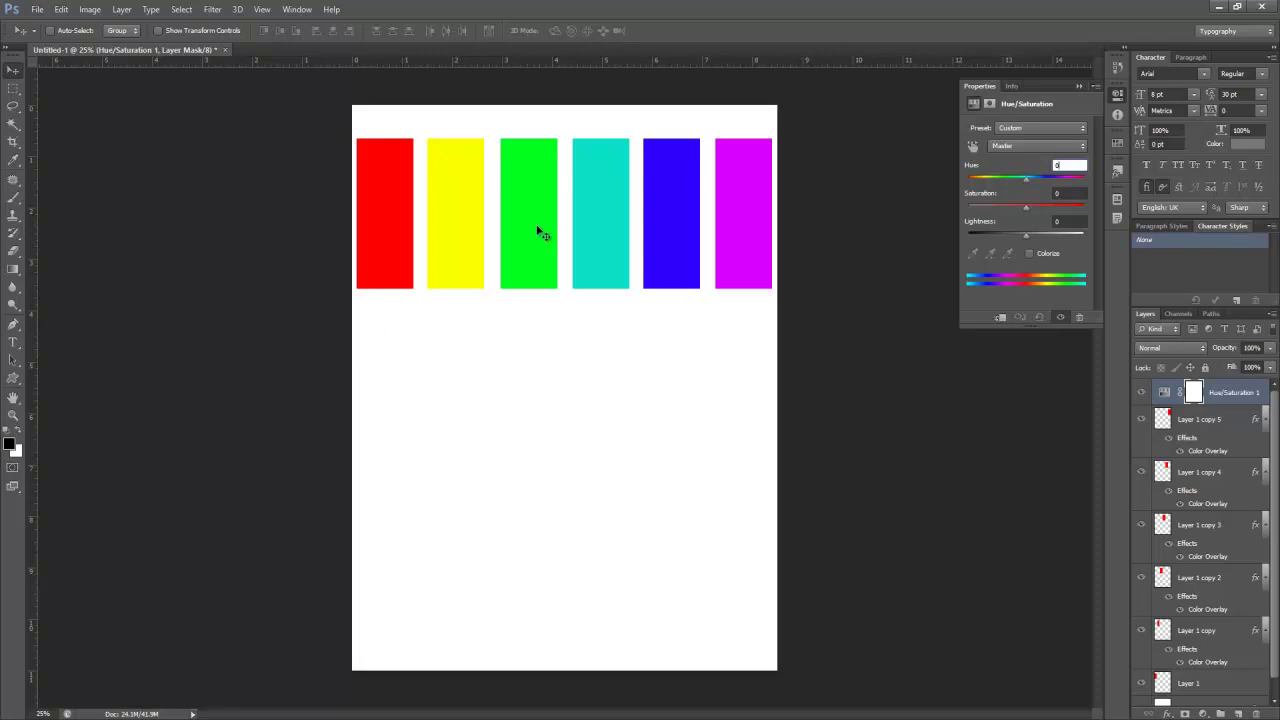
Try hue shifts on the Greens range and on the Blues range of the adjustment, returning each to 0.
left_click(1021, 147)
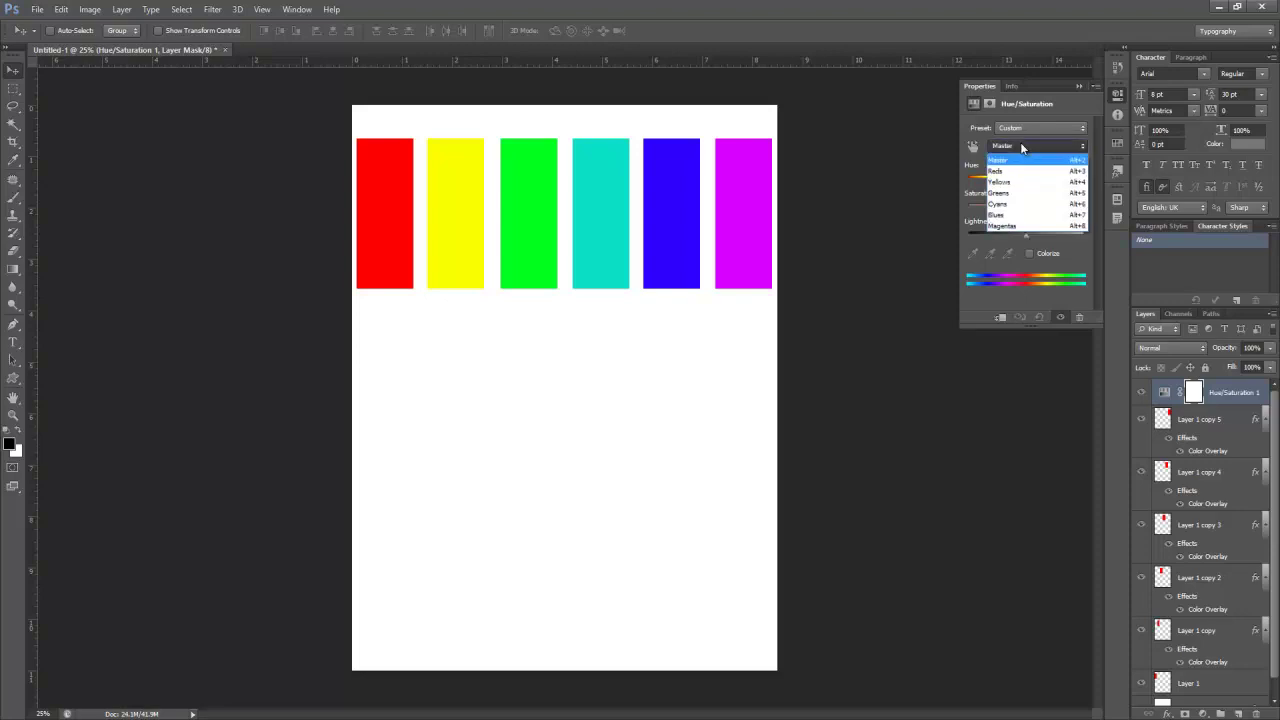
left_click(1017, 194)
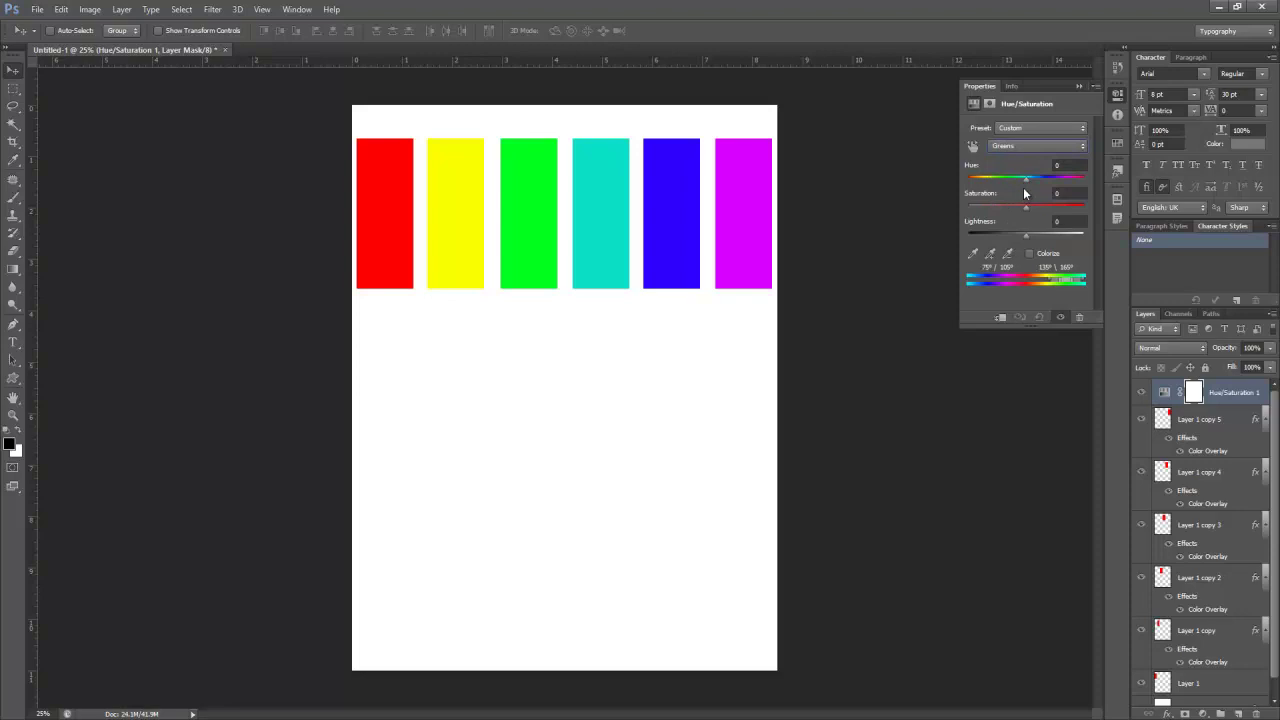
mouse_move(1030, 177)
left_mouse_down()
mouse_move(1071, 182)
mouse_move(964, 192)
mouse_move(1027, 193)
left_mouse_up()
left_click(1015, 146)
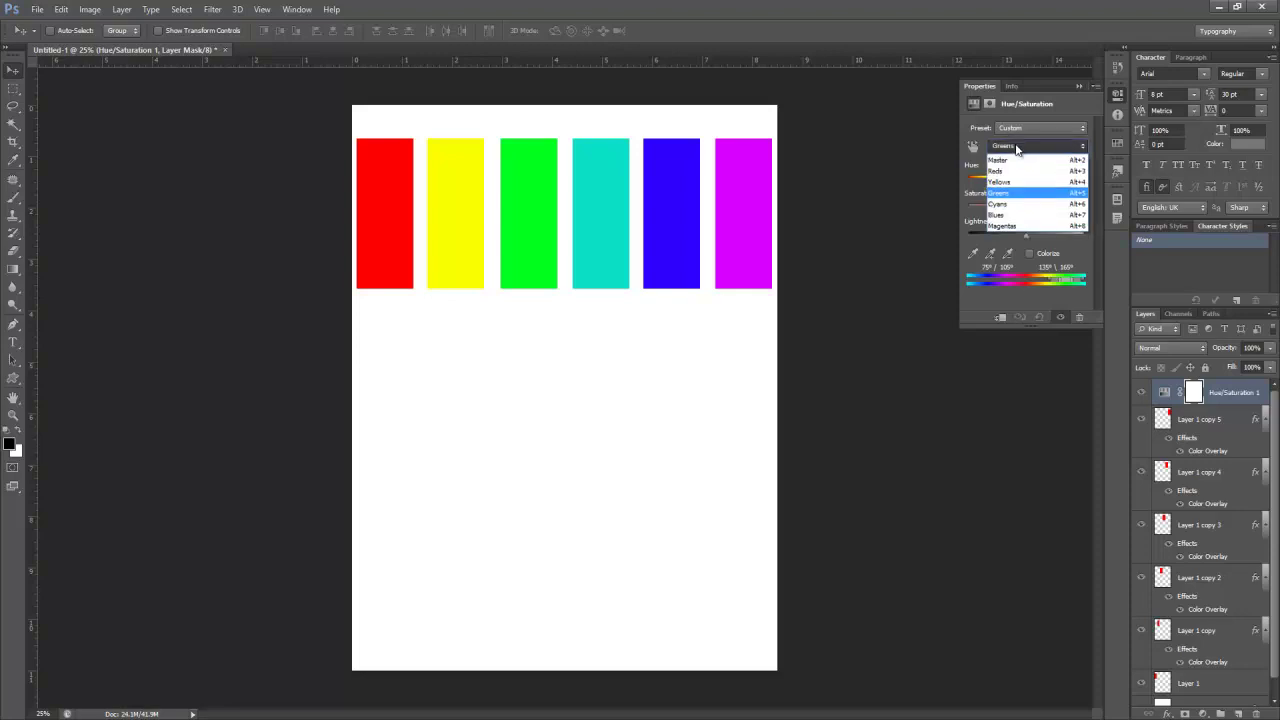
left_click(1018, 214)
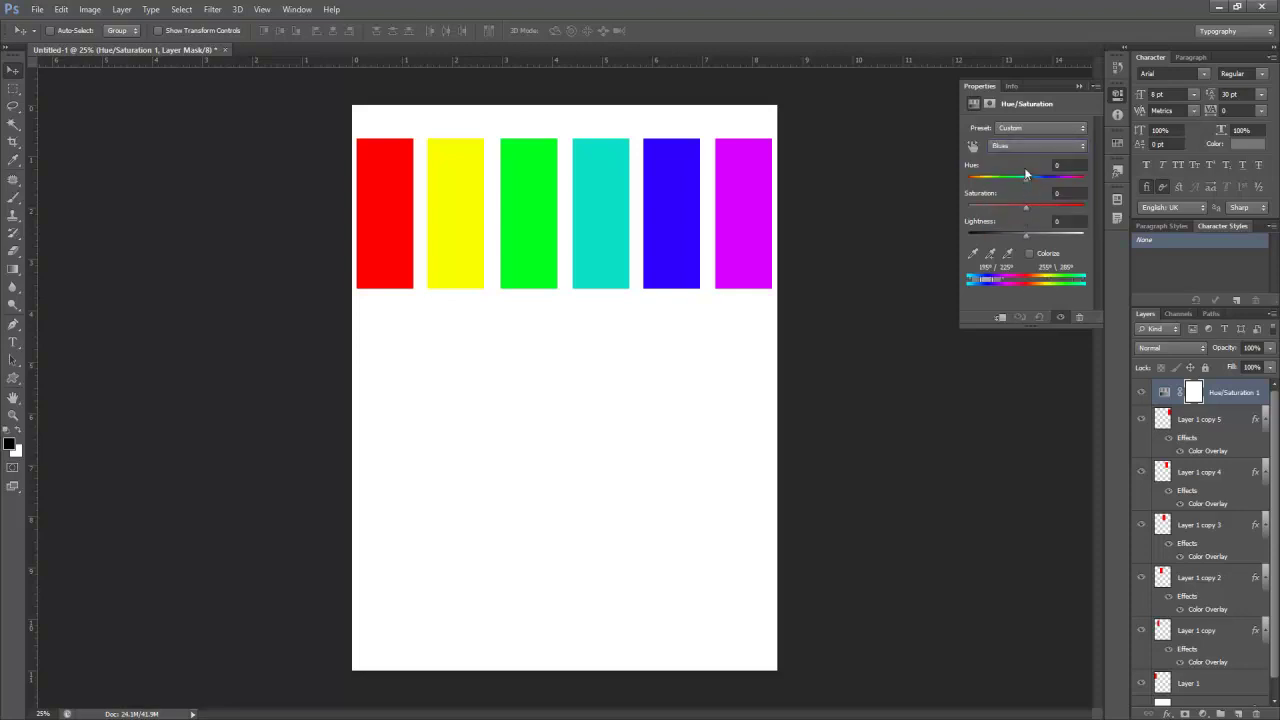
mouse_move(1030, 178)
left_mouse_down()
mouse_move(1076, 183)
mouse_move(1028, 187)
left_mouse_up()
Try a hue shift on the Magentas range and set its hue back to 0.
left_click(1022, 146)
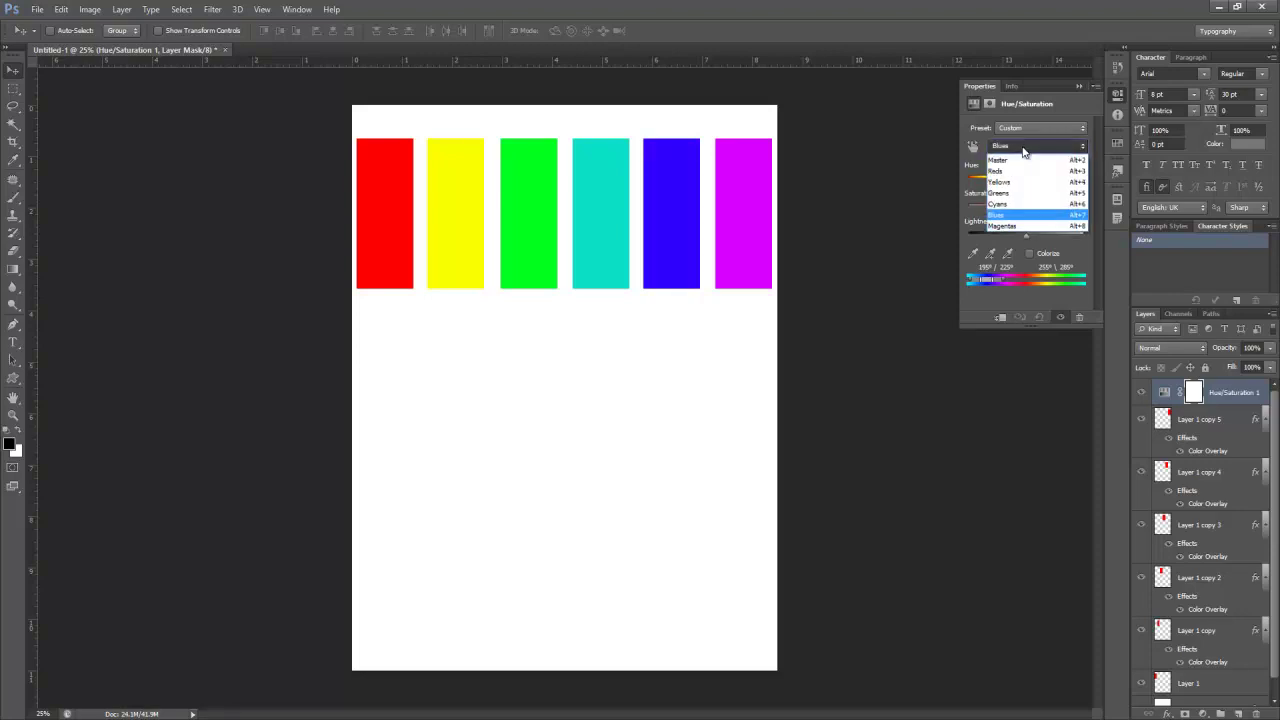
left_click(998, 226)
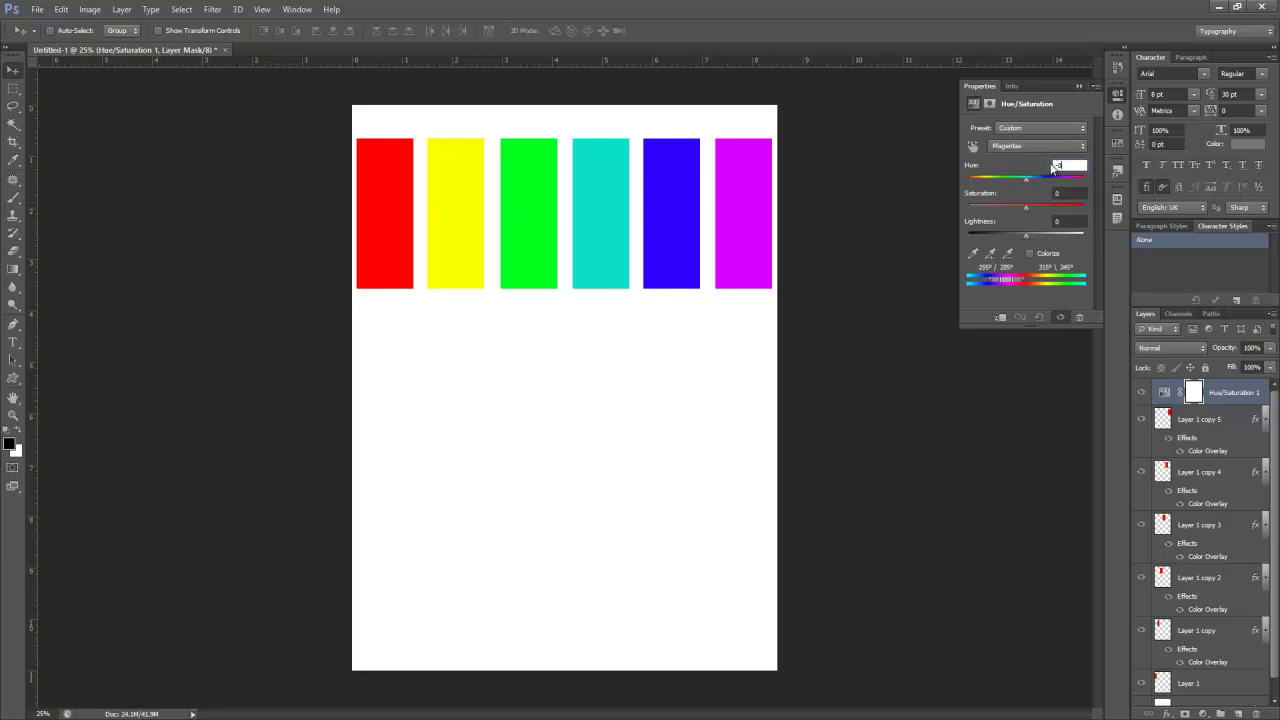
type("0")
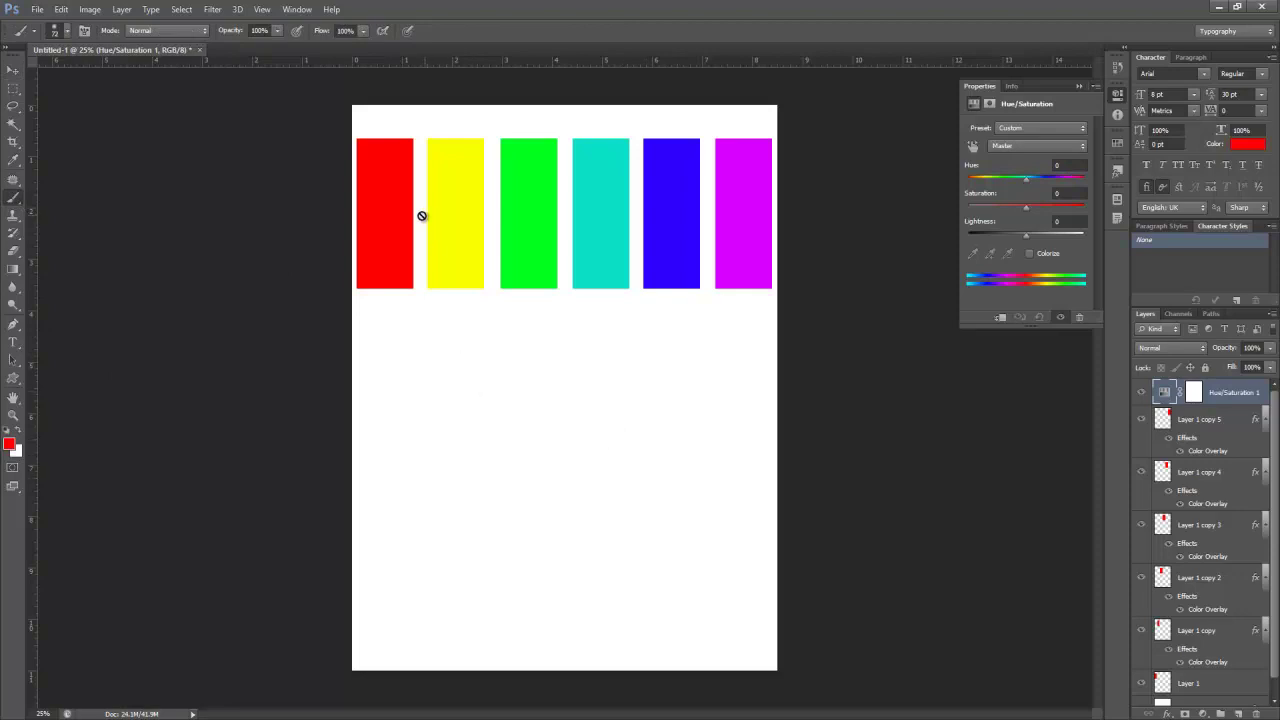
Sample the bar colors, starting with red, and paint overlapping soft brush strokes in them on the Background layer below the bars.
left_click(392, 222, "alt")
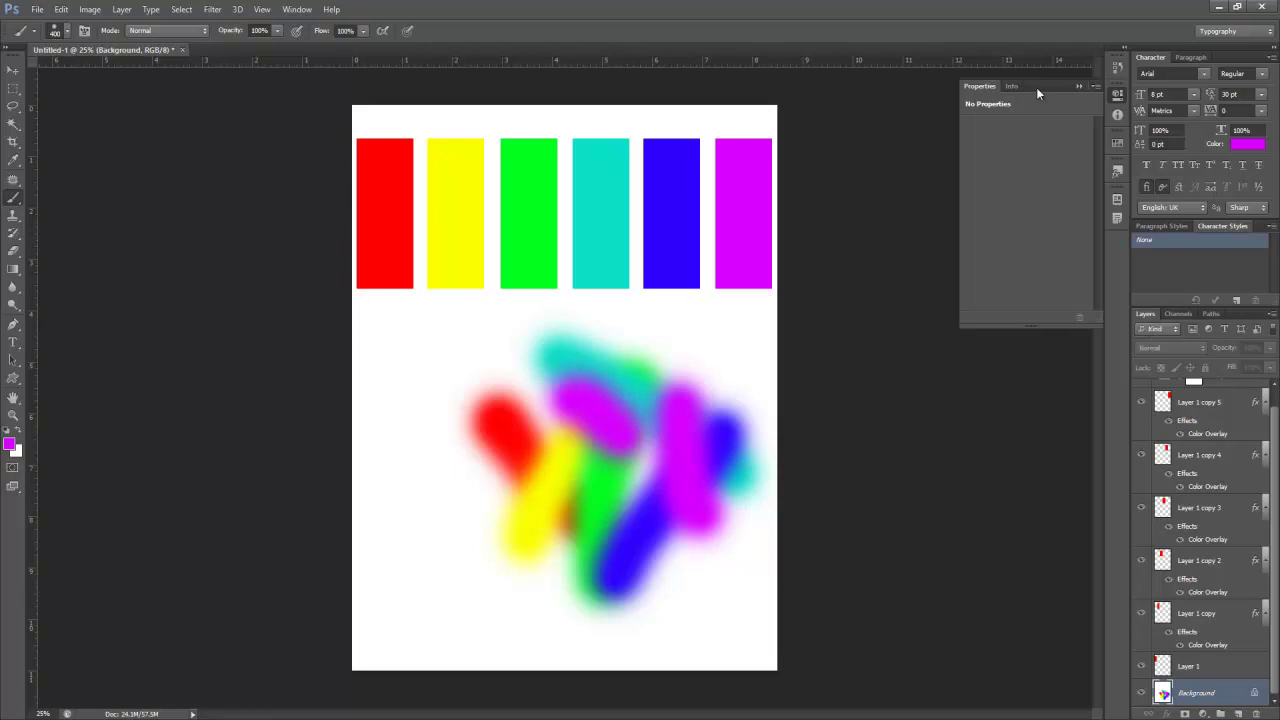
Try shifting the Cyans hue of the Hue/Saturation layer to -36 and varying the range's saturation.
left_click(1234, 385)
left_click(1165, 390)
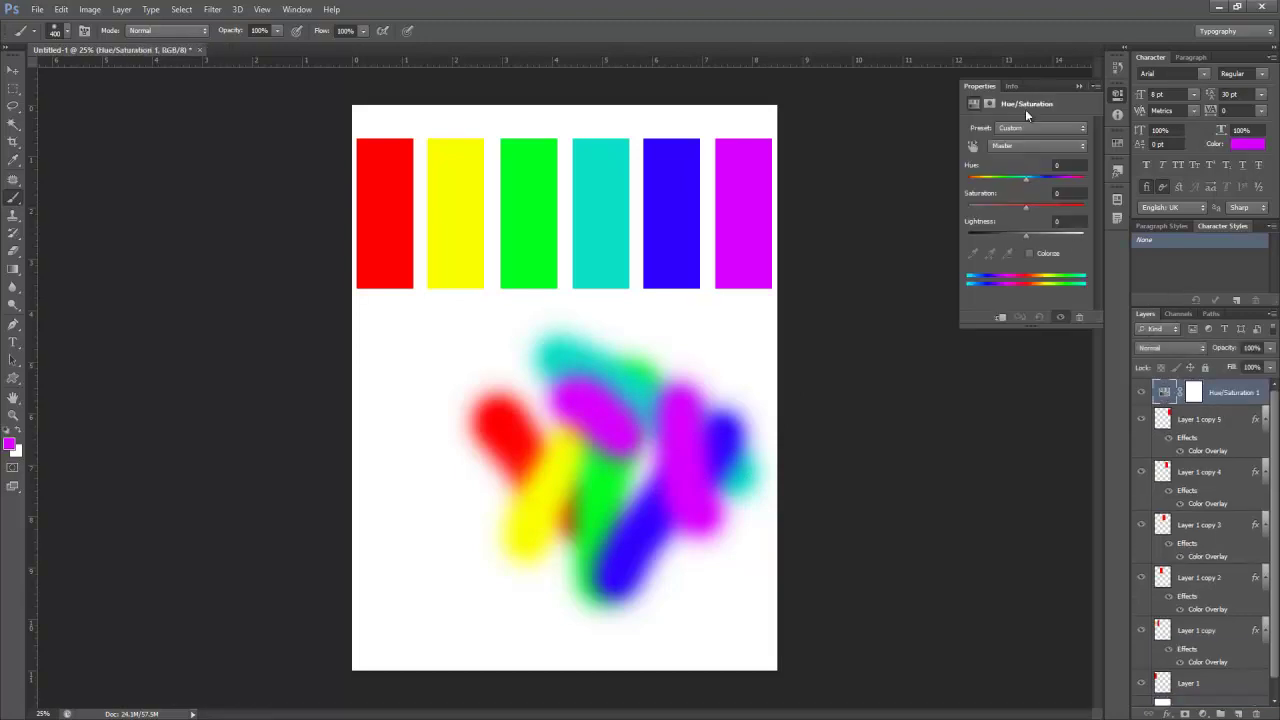
left_click(1025, 145)
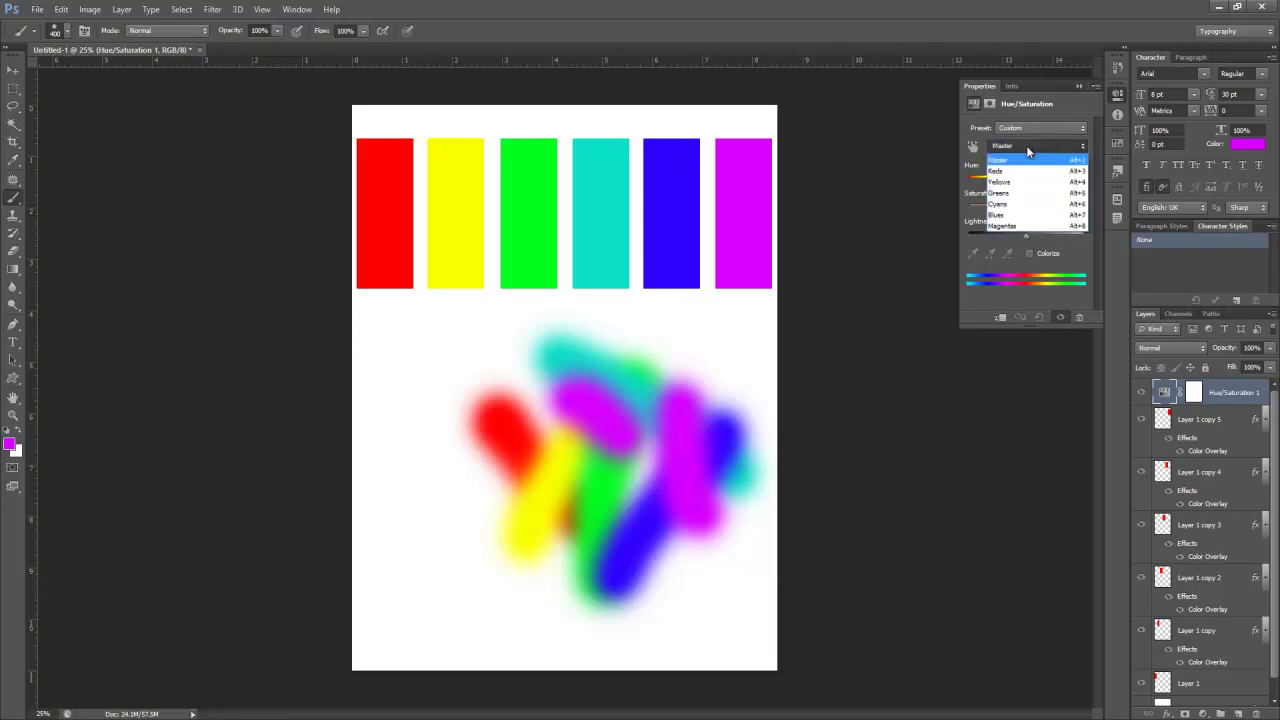
left_click(1031, 204)
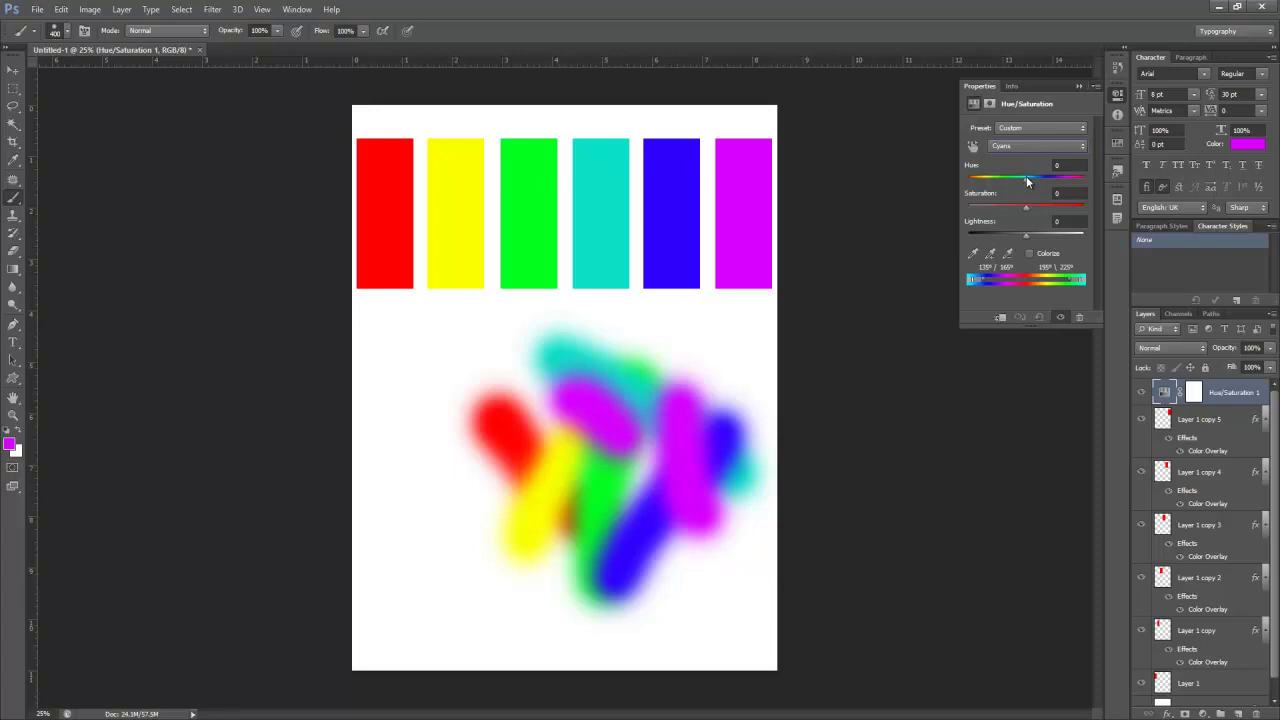
mouse_move(1026, 176)
left_mouse_down()
mouse_move(966, 173)
mouse_move(1006, 183)
left_mouse_up()
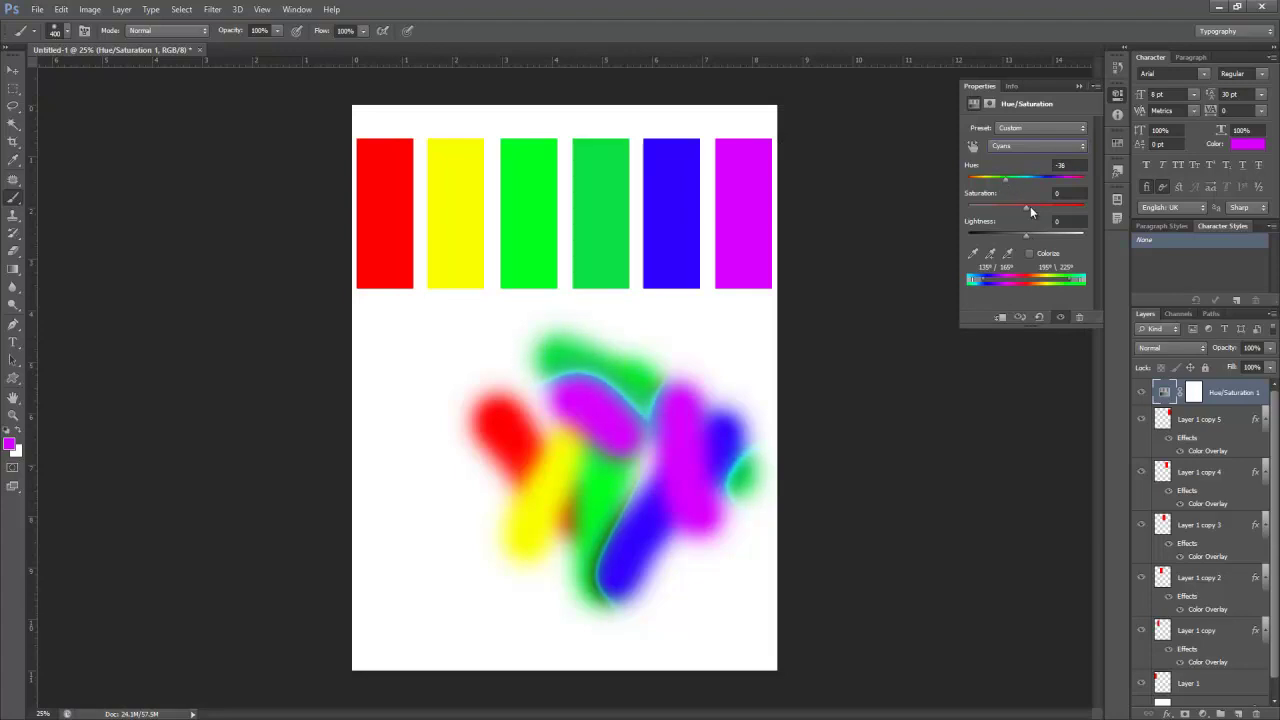
left_click_drag(1025, 206, 1025, 245)
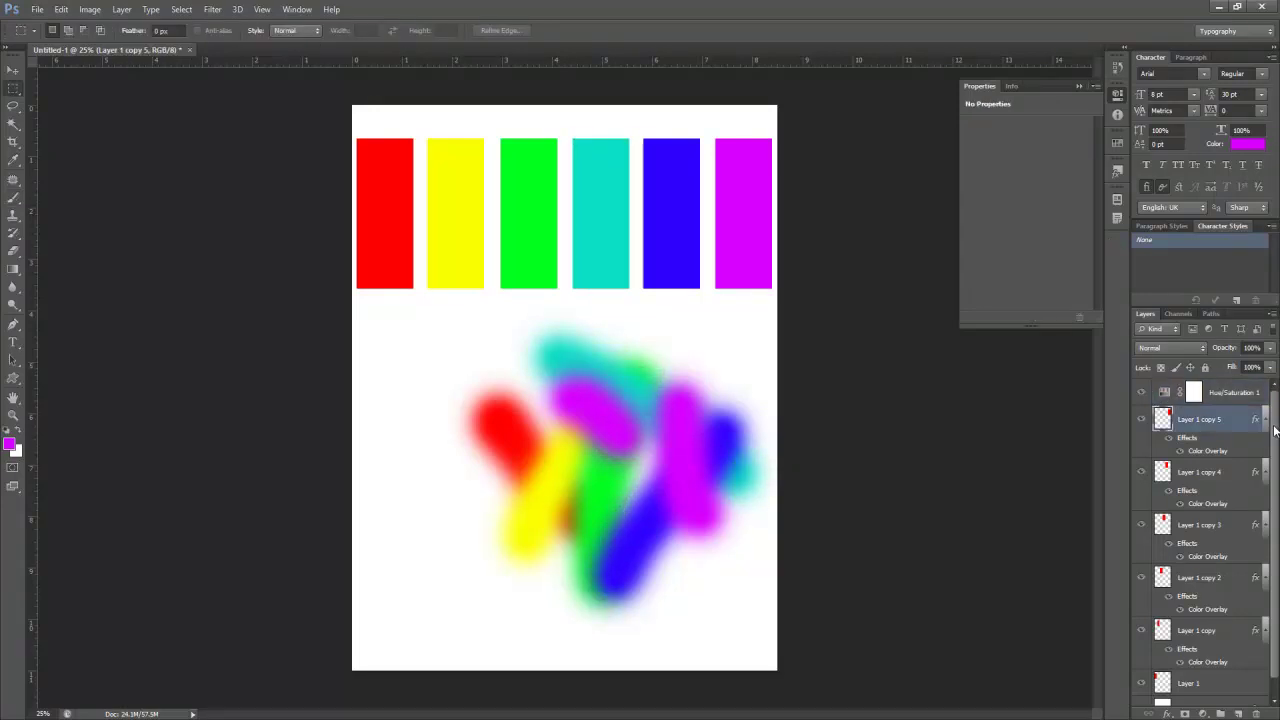
Apply a strong Gaussian Blur to the painted strokes on the Background layer so their colors blend.
scroll(1229, 692, "down", 1)
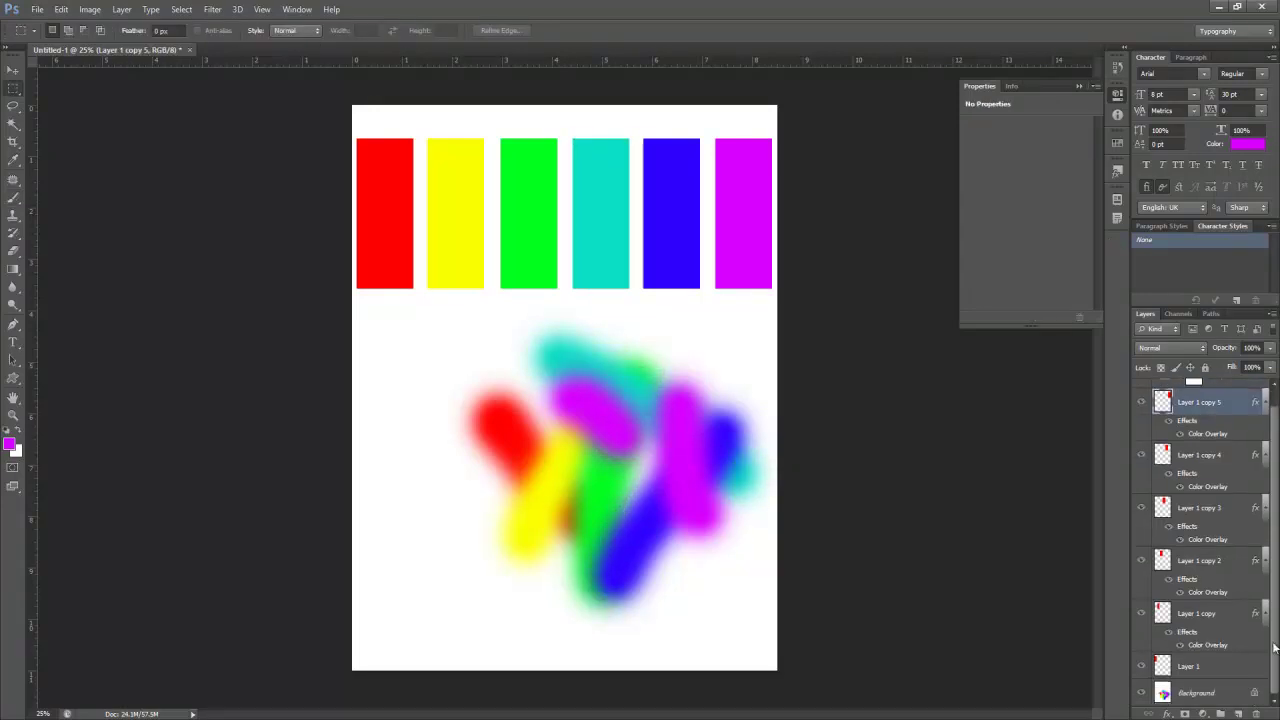
left_click(1229, 692)
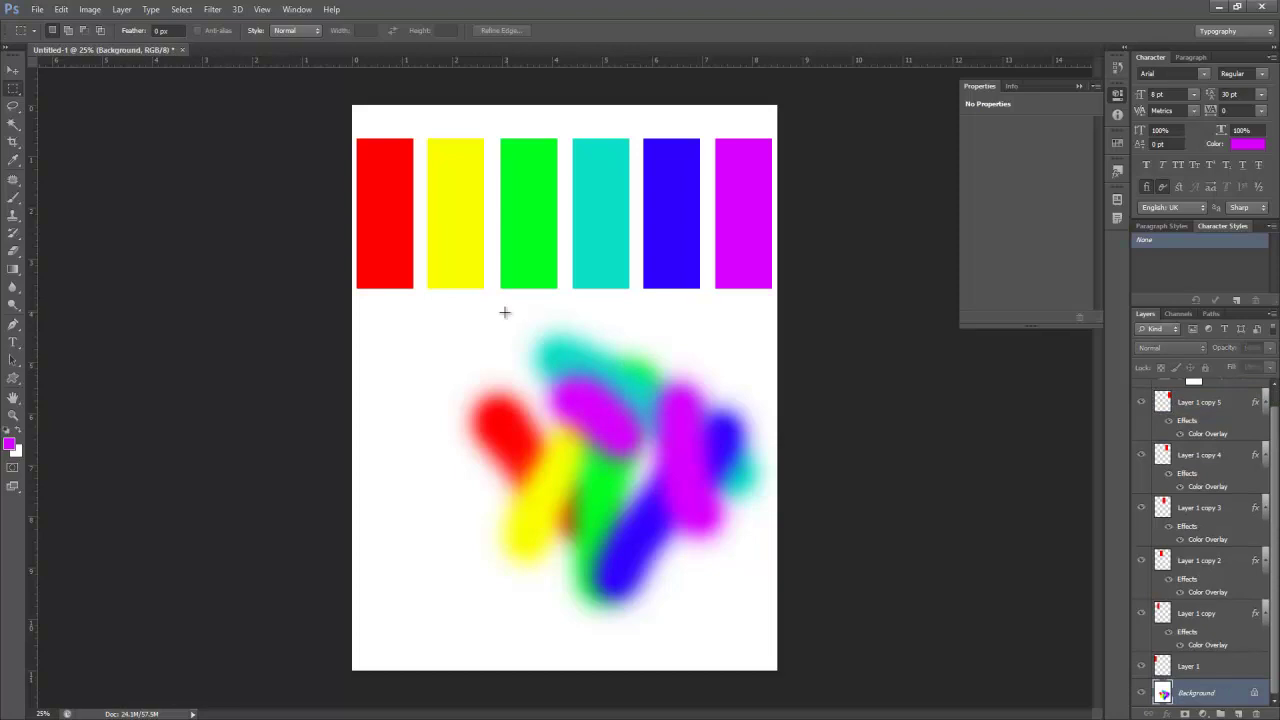
left_click_drag(419, 304, 856, 635)
left_click(212, 9)
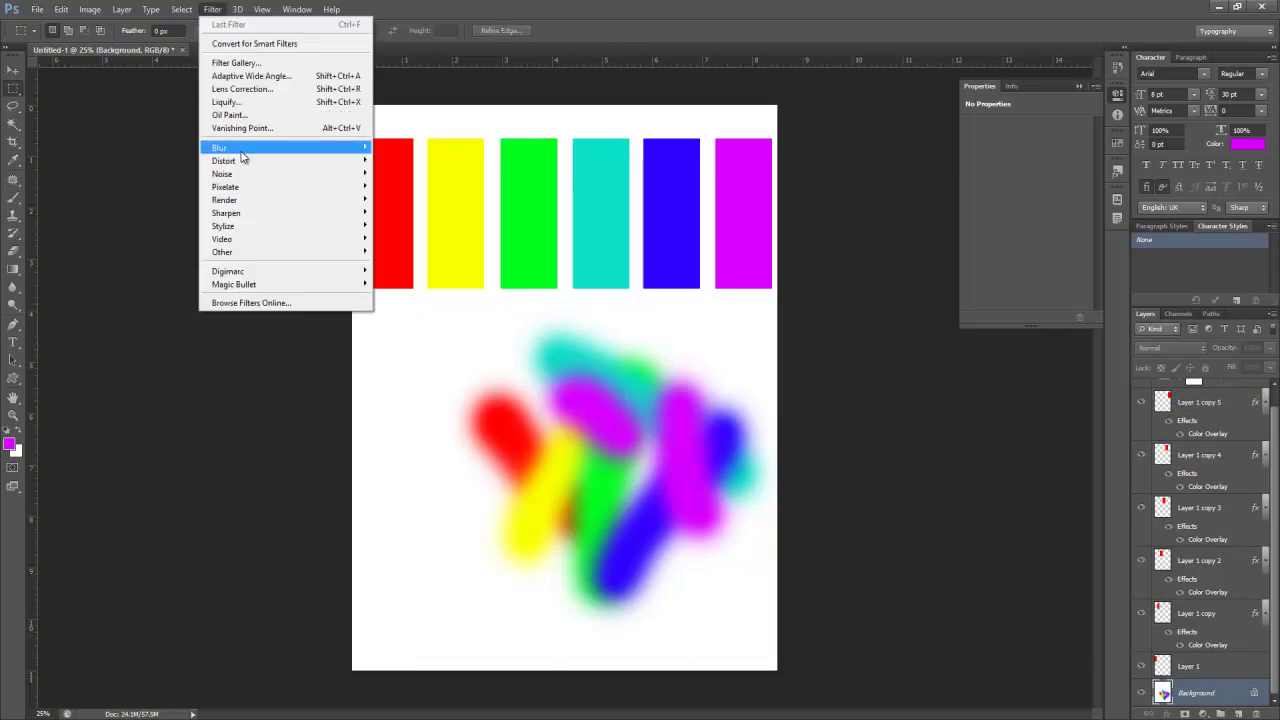
mouse_move(240, 150)
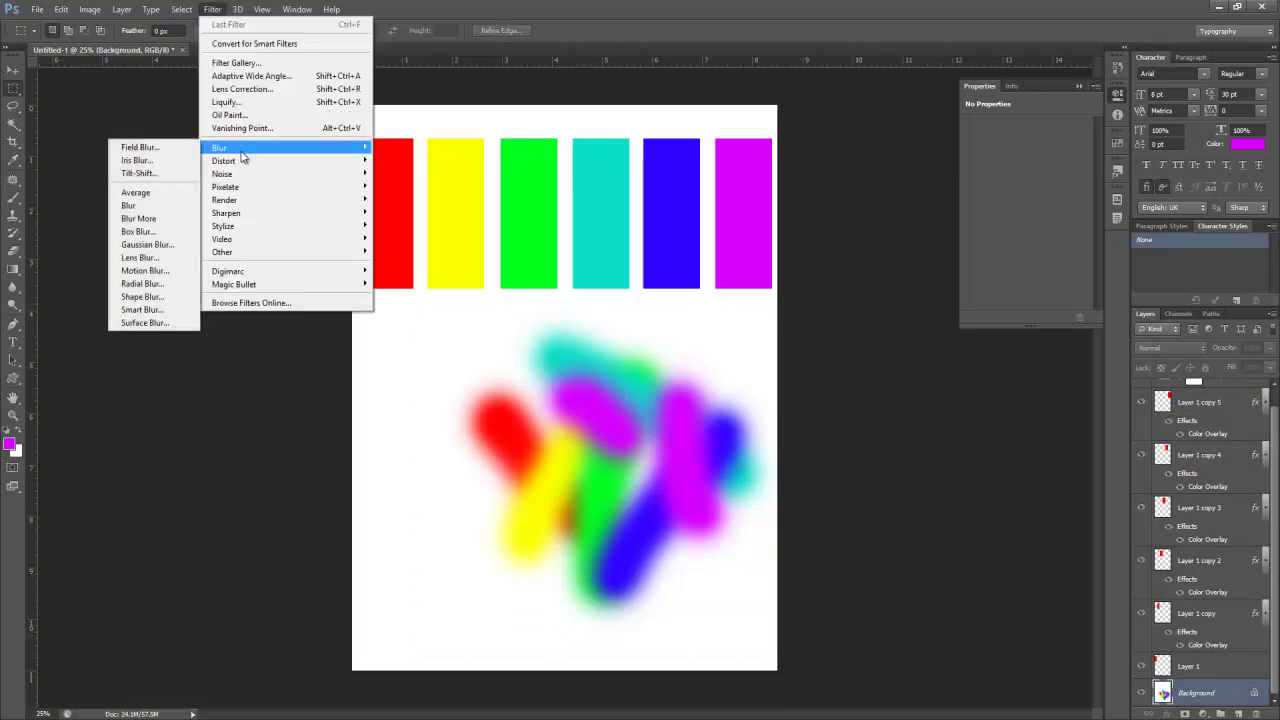
left_click(150, 245)
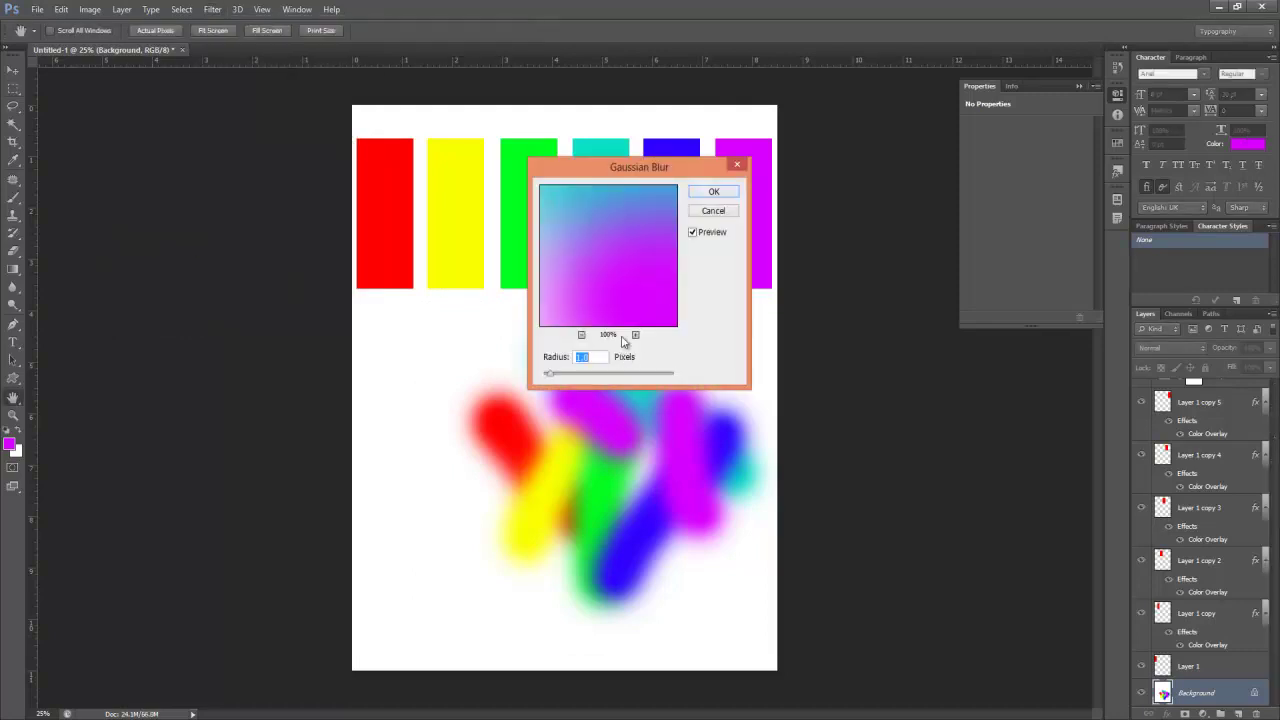
left_click_drag(558, 374, 636, 377)
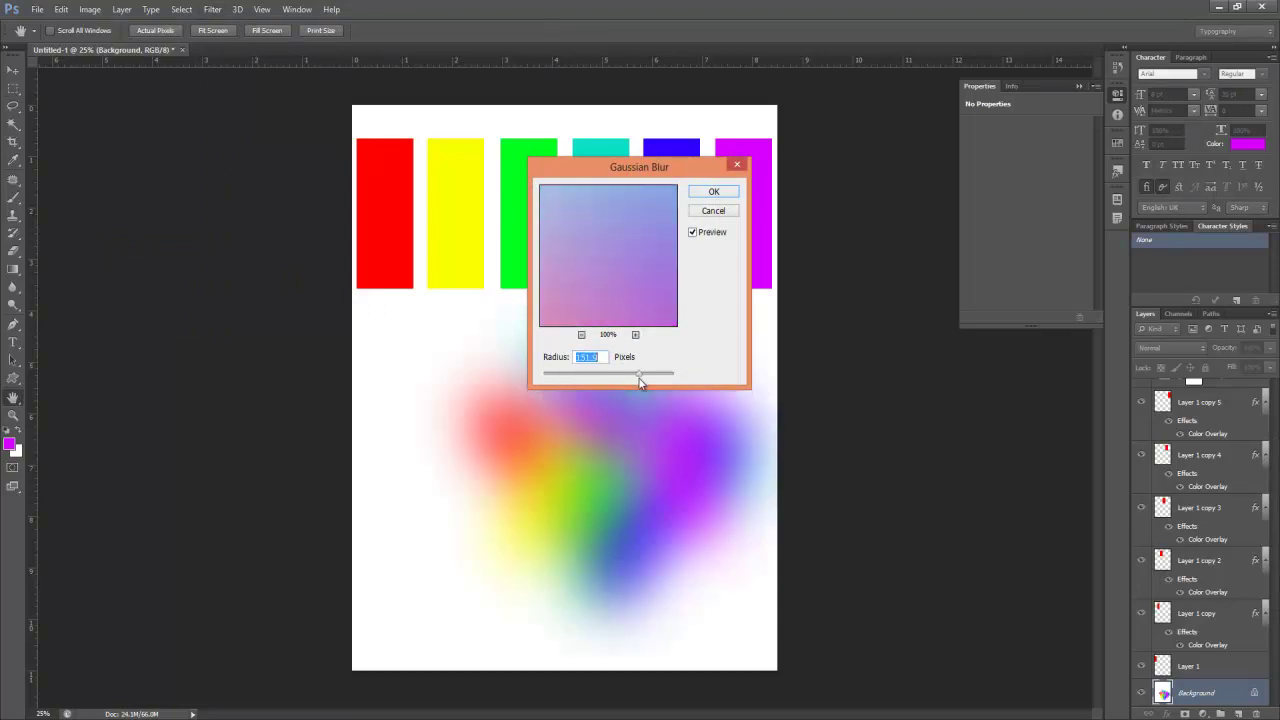
left_click(713, 191)
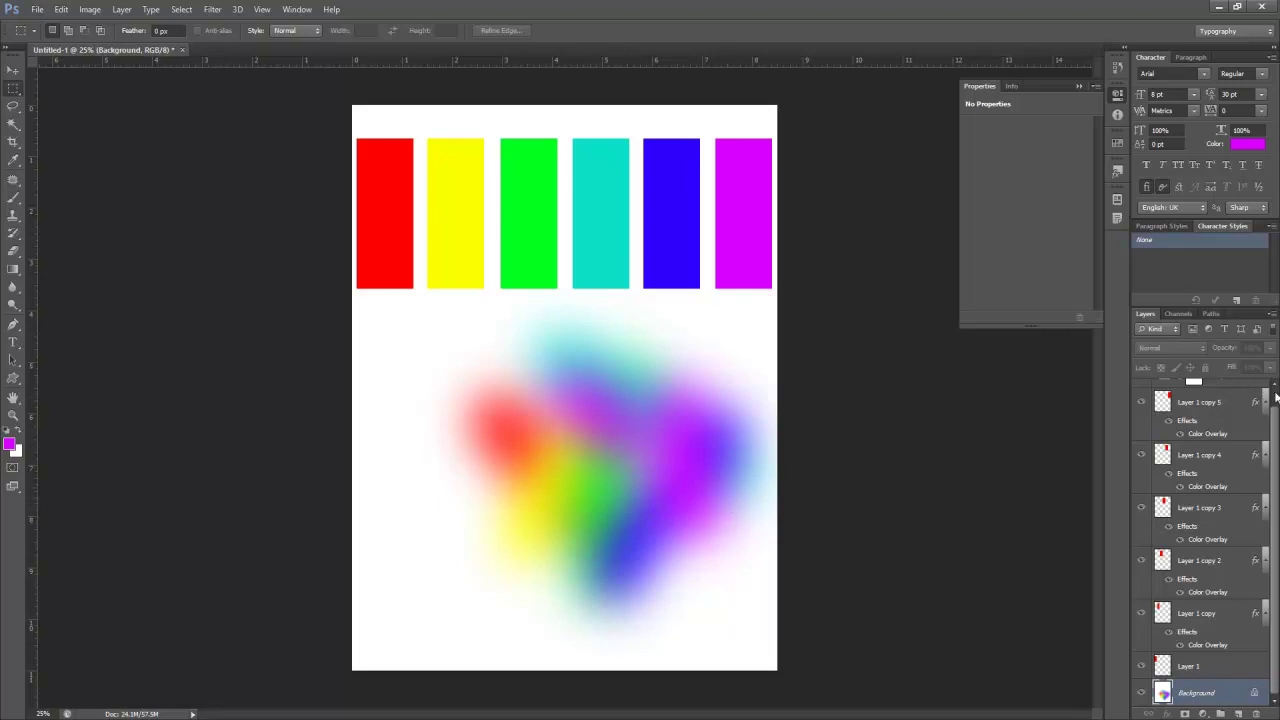
Reopen the Hue/Saturation adjustment layer's settings and try a slight shift of the Cyans hue.
scroll(1276, 397, "up", 1)
left_click(1164, 391)
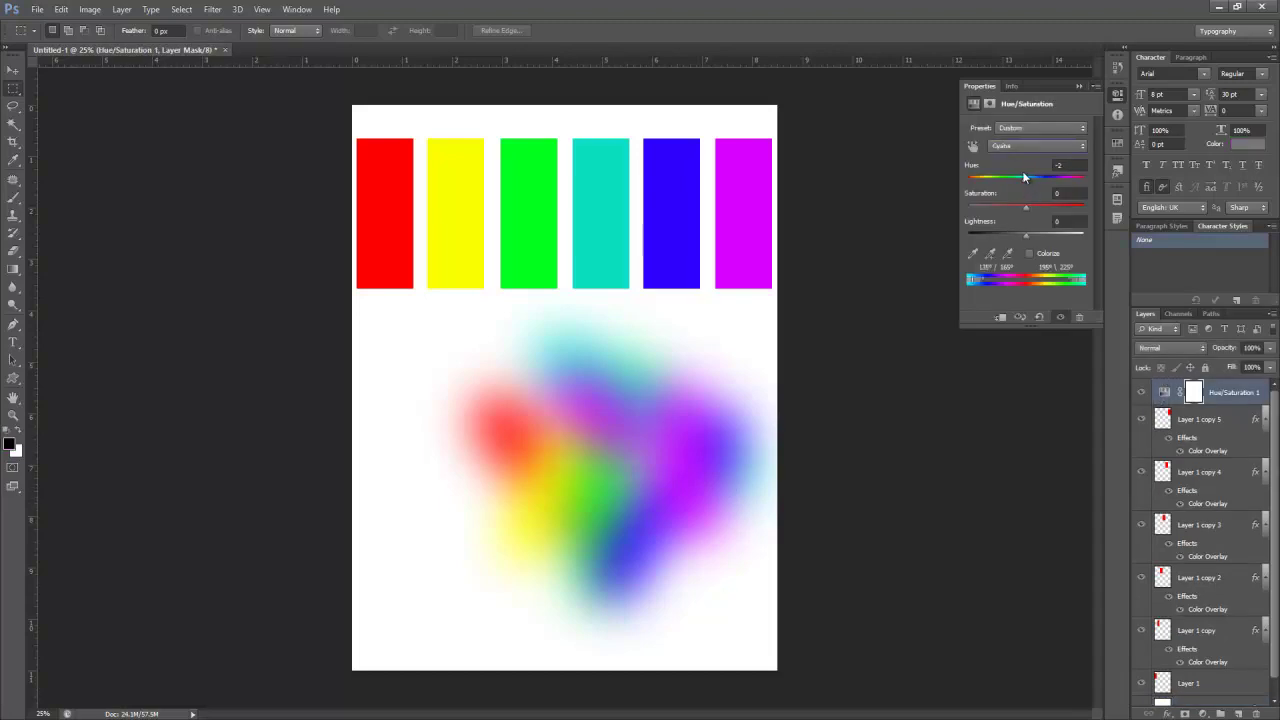
left_click_drag(1023, 177, 1026, 177)
left_click_drag(1026, 177, 1024, 177)
Retarget the Reds range to yellow by sampling the blurred yellow area with the eyedropper, and shift its hue toward green.
left_click(1020, 145)
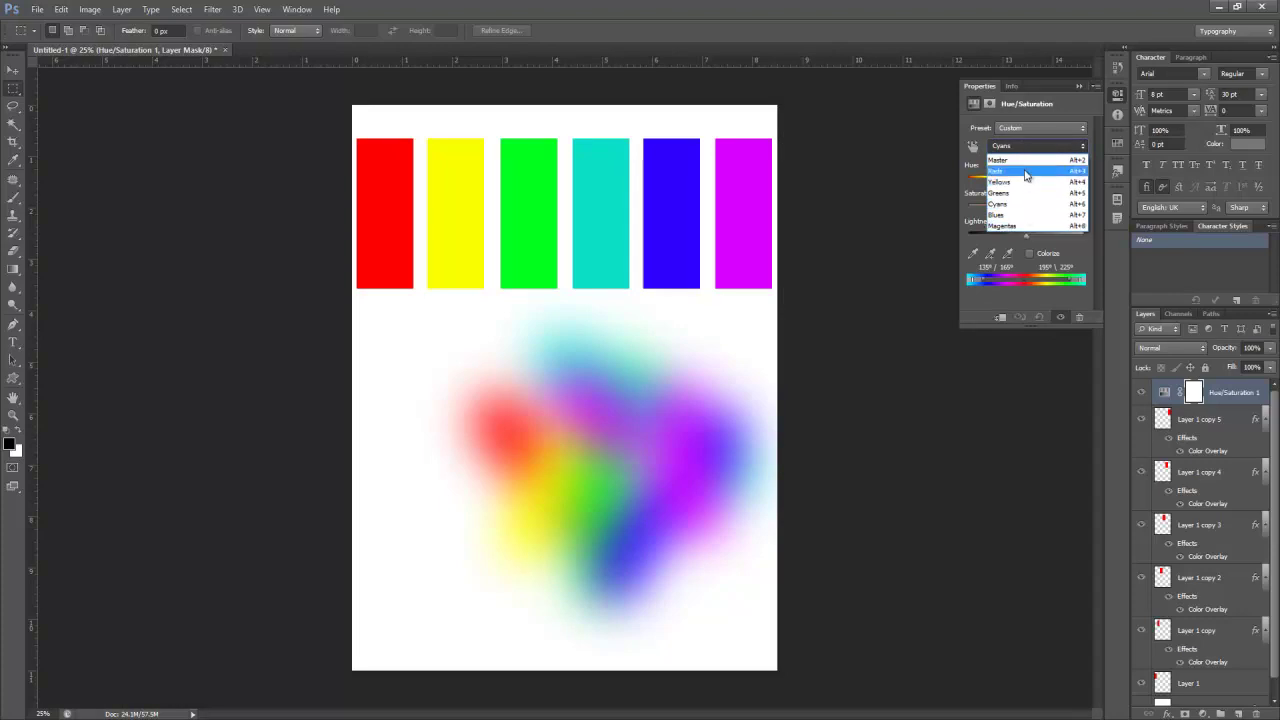
left_click(1025, 172)
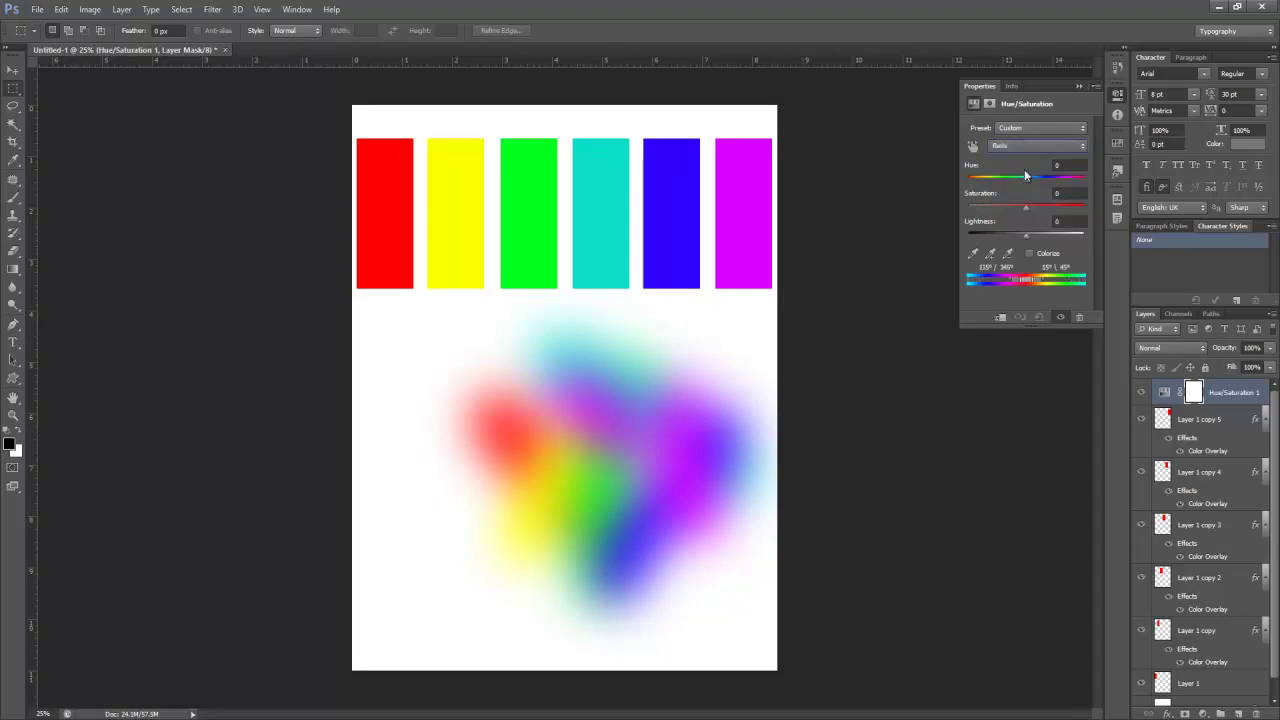
left_click(972, 253)
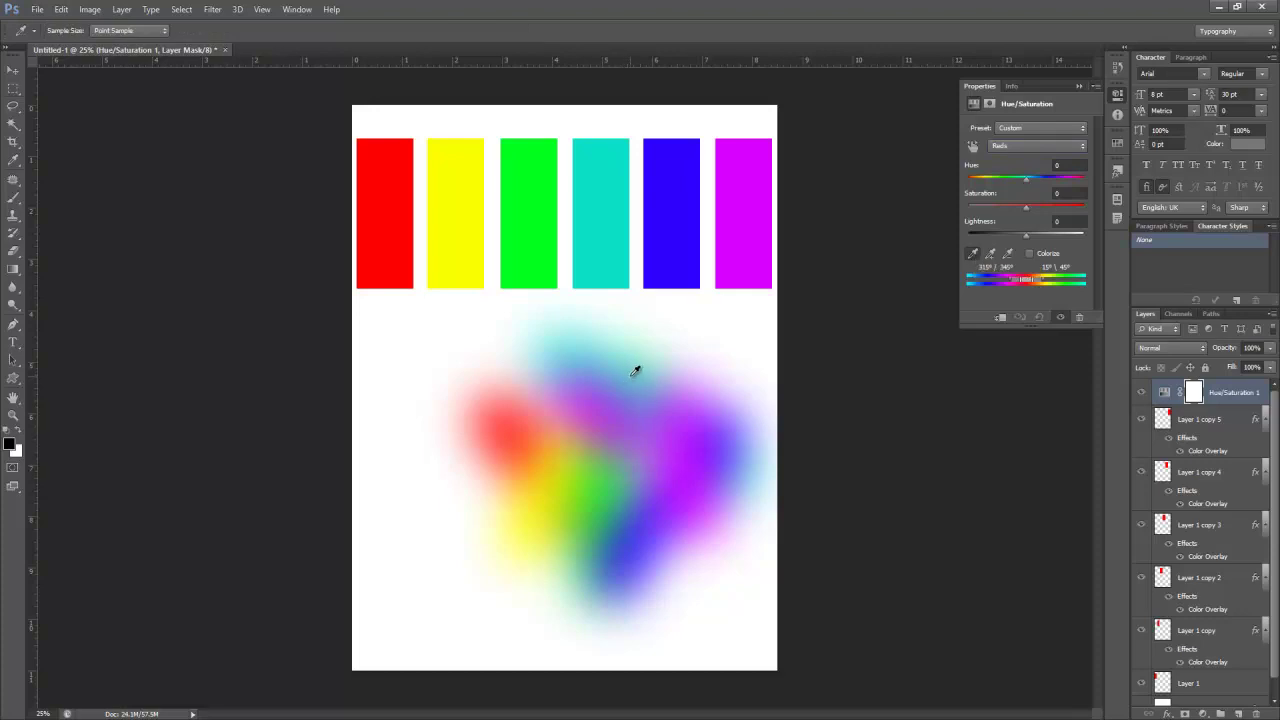
left_click(579, 466)
left_click_drag(1026, 178, 1053, 190)
Retarget the Yellows 2 range by sampling the teal blend between the green and blue strokes, and set its hue to -129.
left_click(1038, 145)
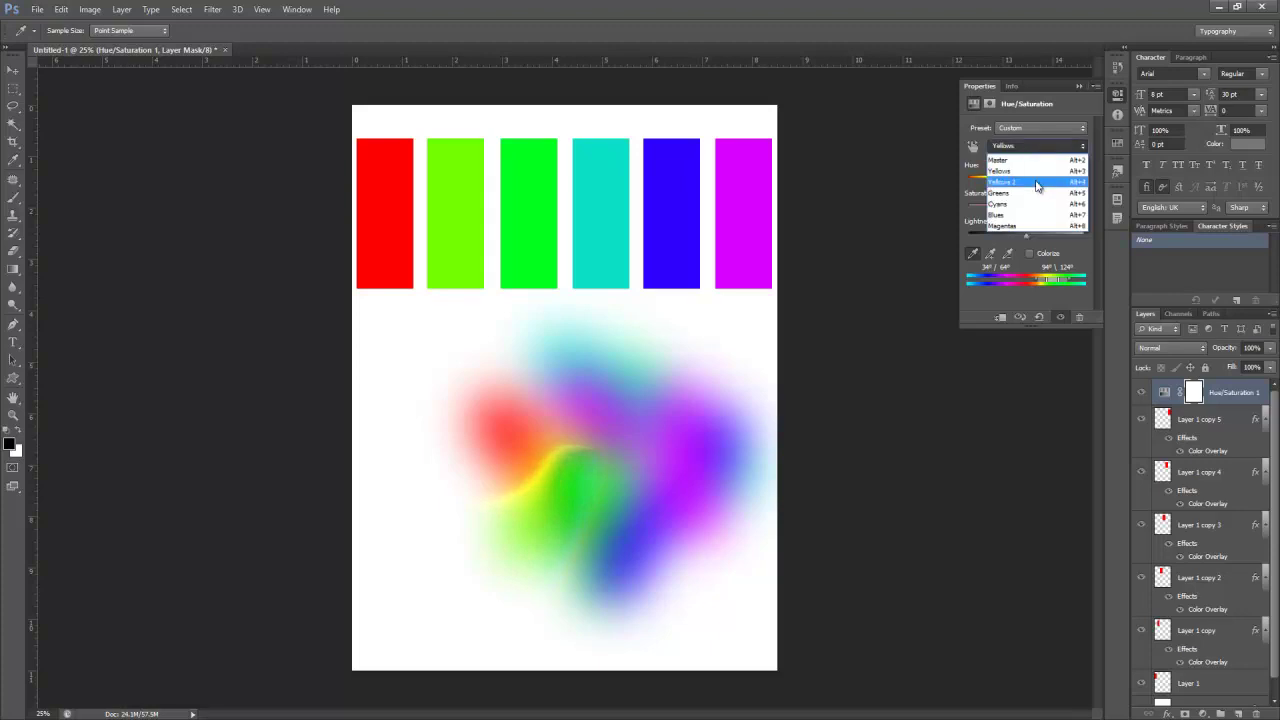
left_click(1037, 183)
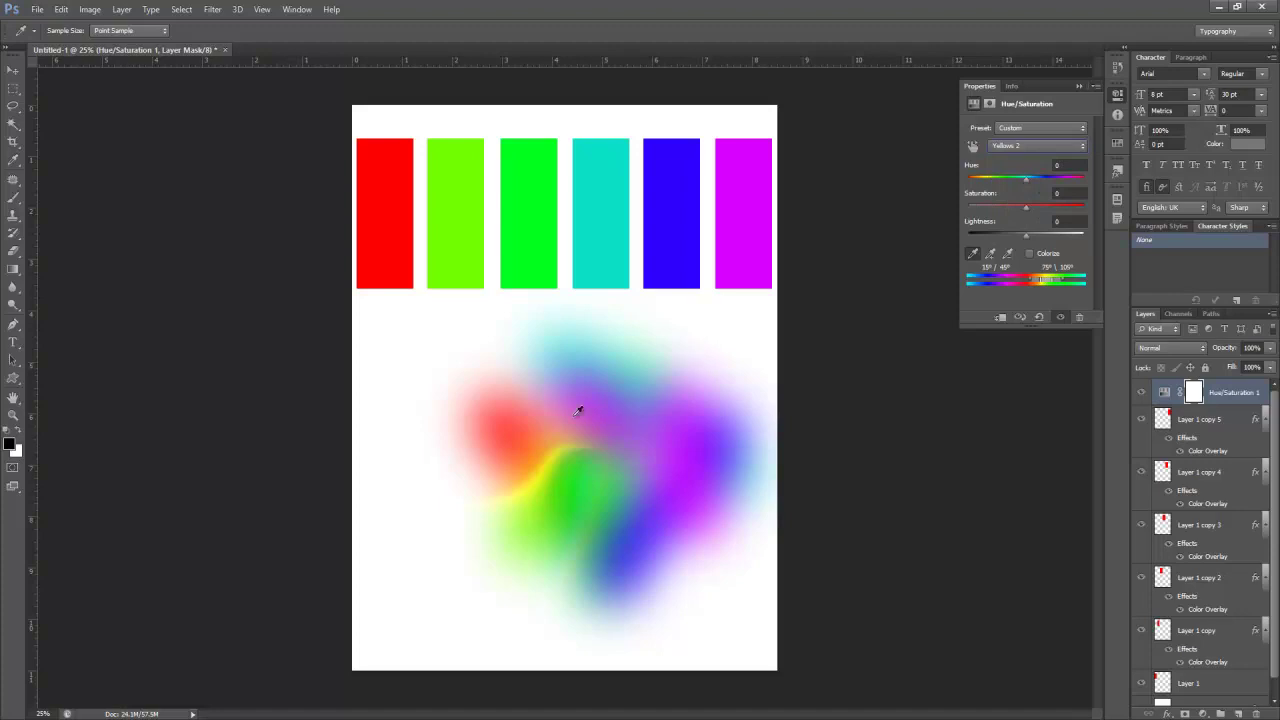
left_click(625, 557)
left_click(608, 532)
left_click_drag(1025, 180, 980, 196)
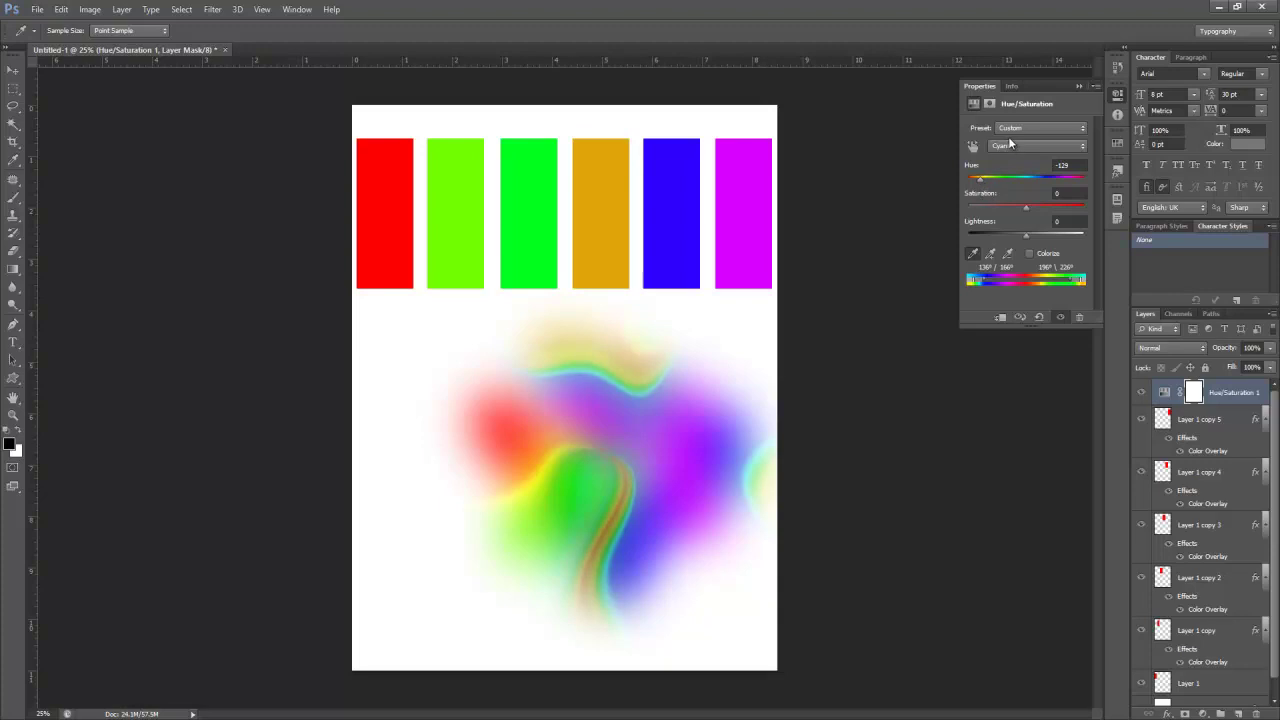
Retarget the Greens range by sampling the blurred purple area with the eyedropper, and raise its hue.
left_click(1014, 146)
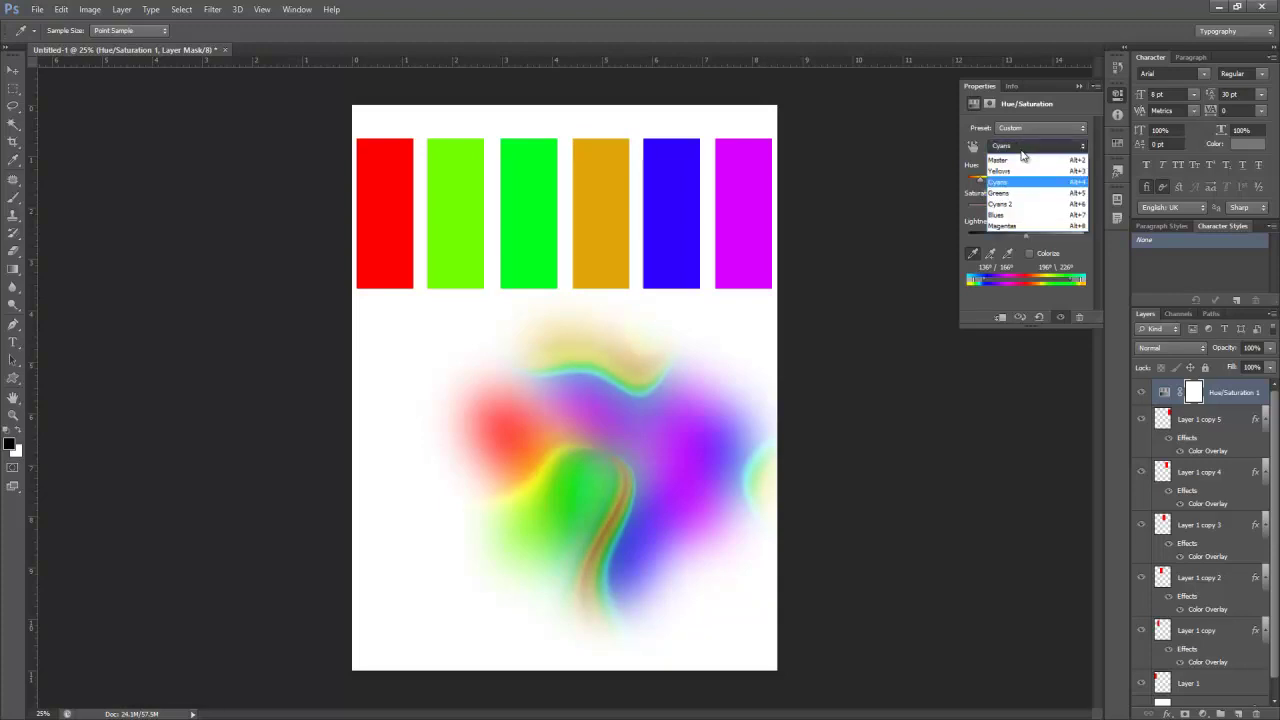
left_click(1020, 193)
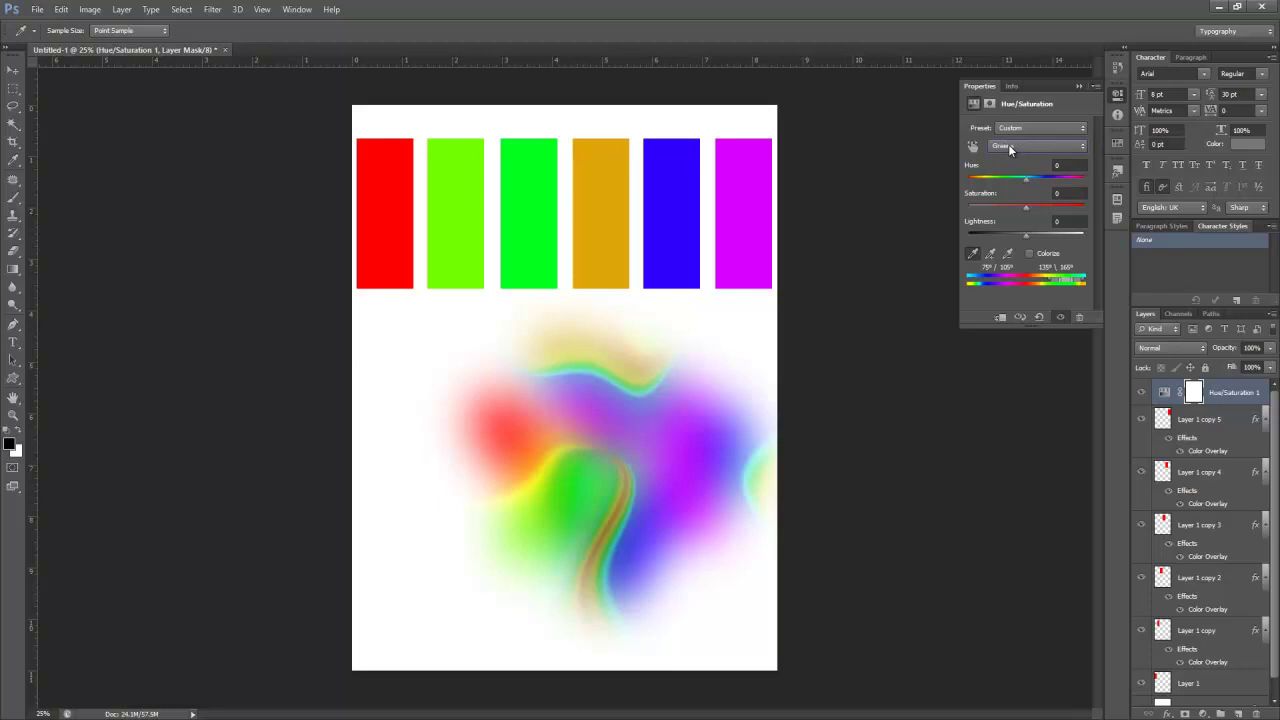
left_click(969, 253)
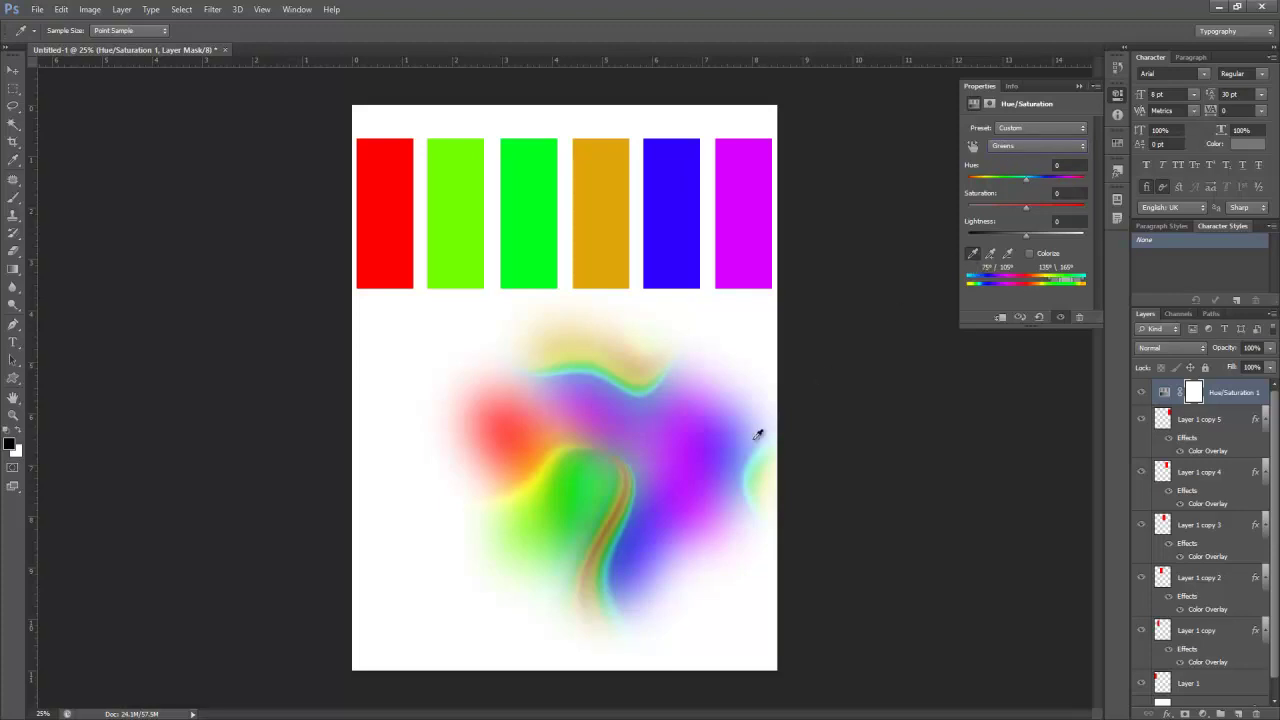
left_click(666, 446)
left_click_drag(1024, 178, 1074, 176)
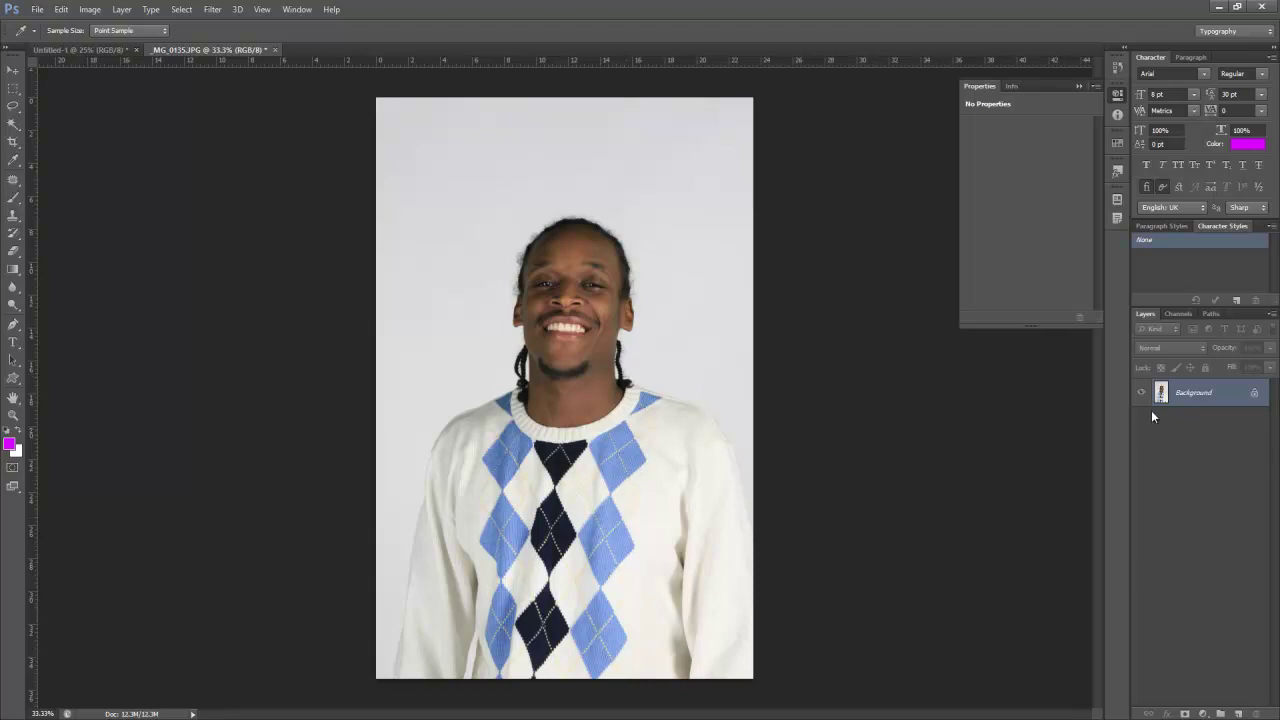
Add a Hue/Saturation adjustment layer above the portrait, try a slight Master hue shift, and reset the hue to 0.
left_click(1205, 713)
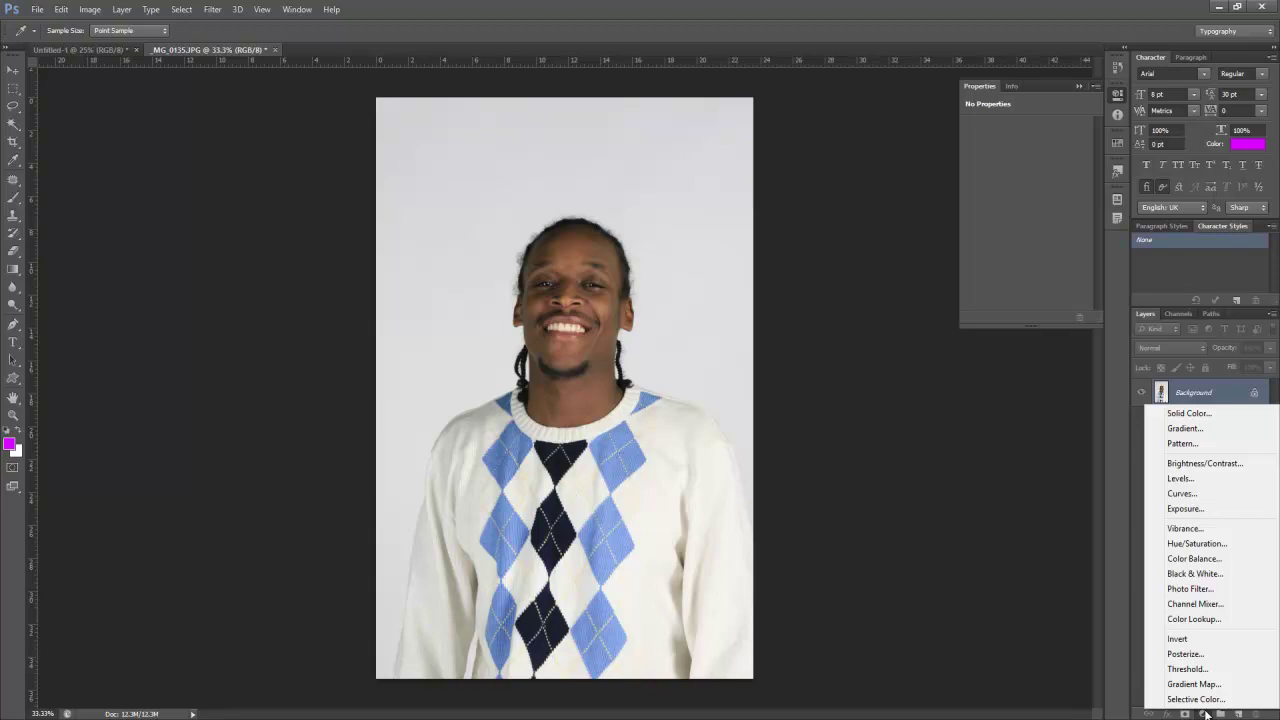
left_click(1202, 545)
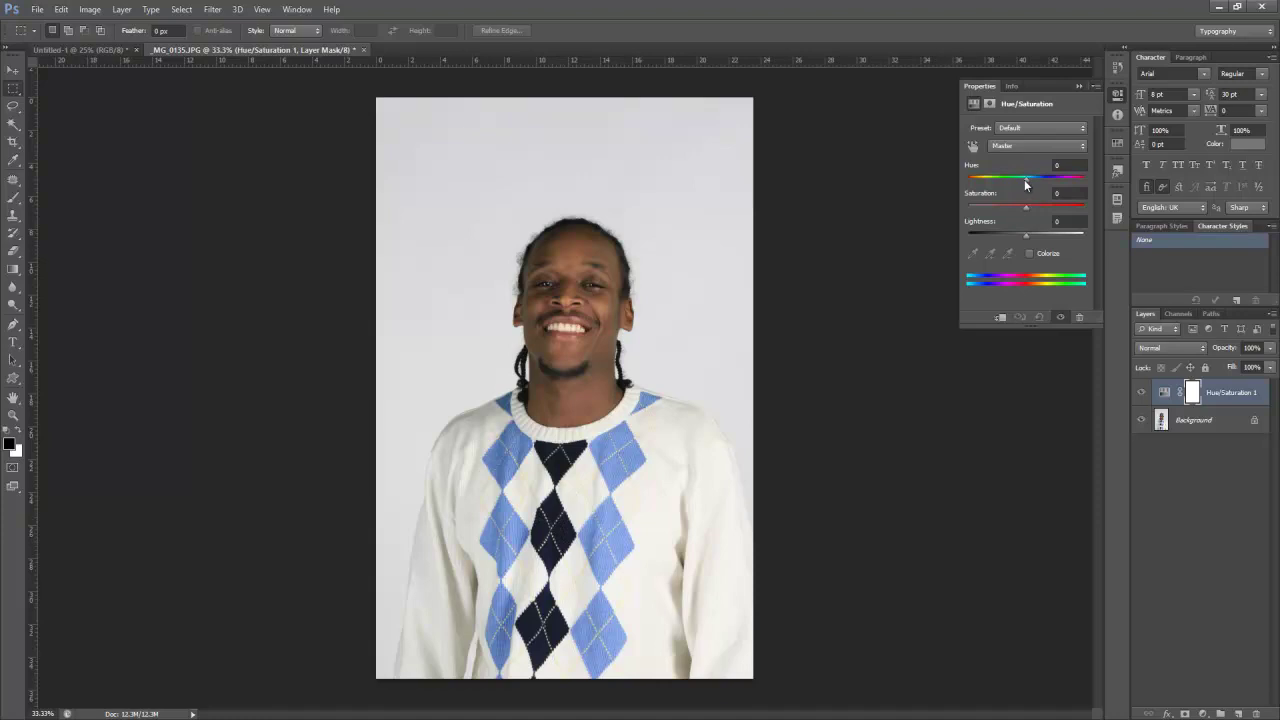
mouse_move(1024, 179)
left_mouse_down()
mouse_move(1084, 184)
mouse_move(1013, 187)
mouse_move(1030, 185)
left_mouse_up()
left_click(1068, 165)
type("0")
Retarget the Reds range by sampling a light blue sweater diamond with the eyedropper, and set its hue to +33.
left_click(1068, 147)
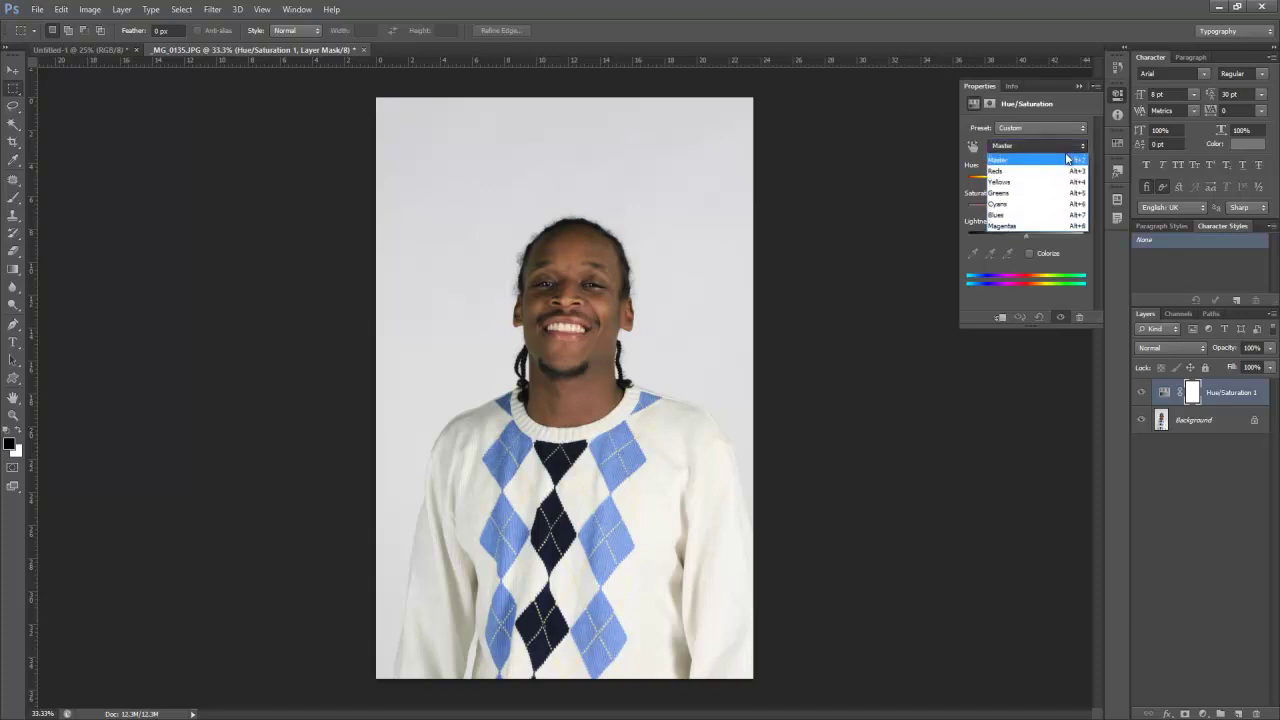
left_click(1070, 171)
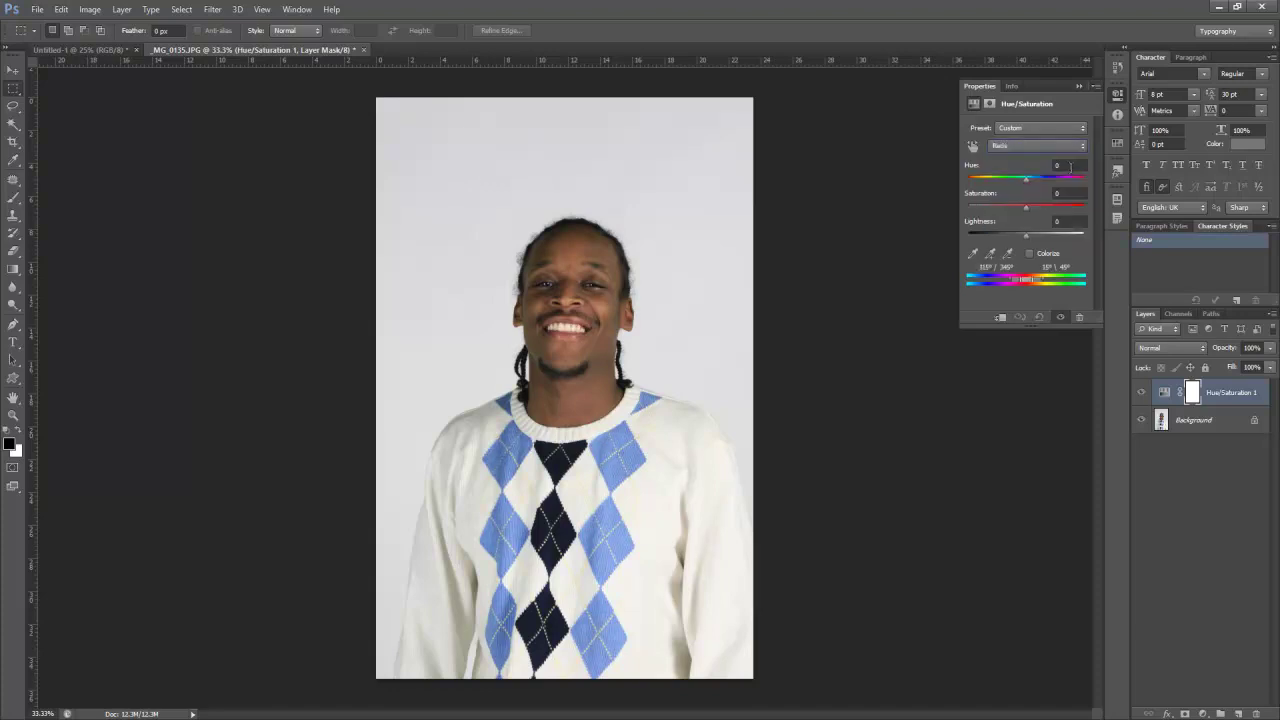
left_click(971, 255)
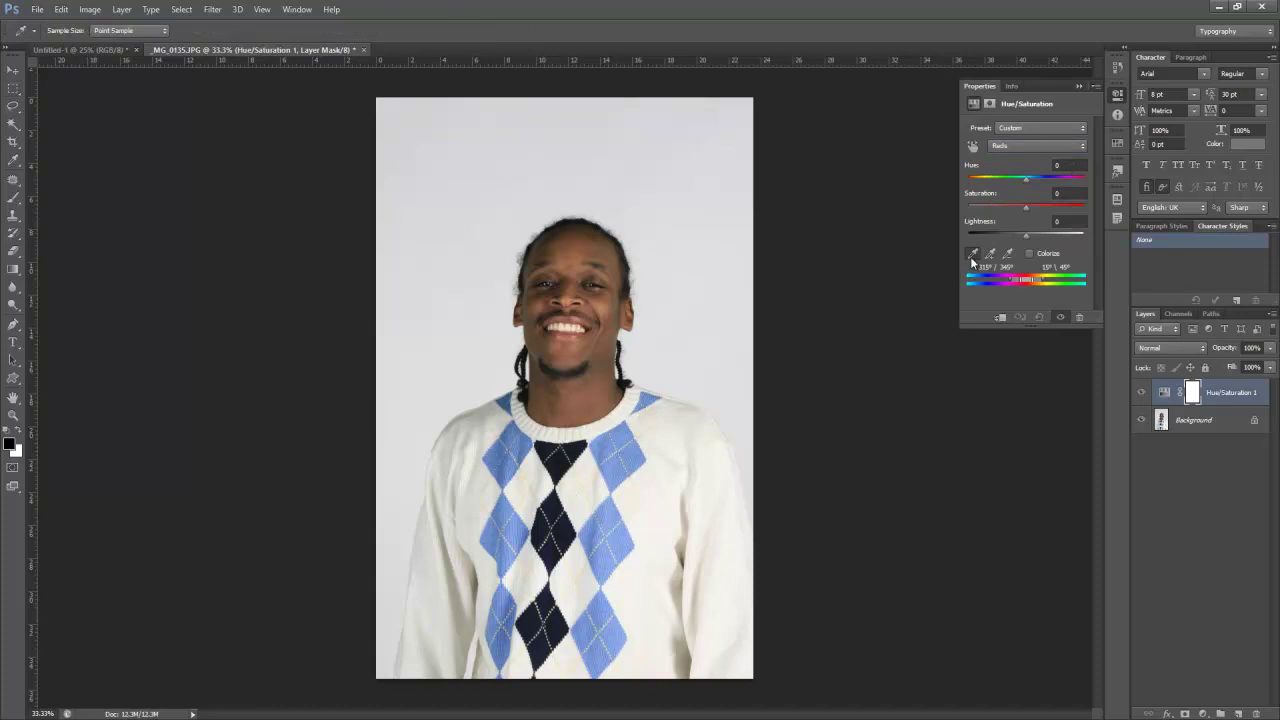
left_click(630, 428)
mouse_move(1027, 178)
left_mouse_down()
mouse_move(1090, 176)
mouse_move(960, 183)
mouse_move(1045, 175)
left_mouse_up()
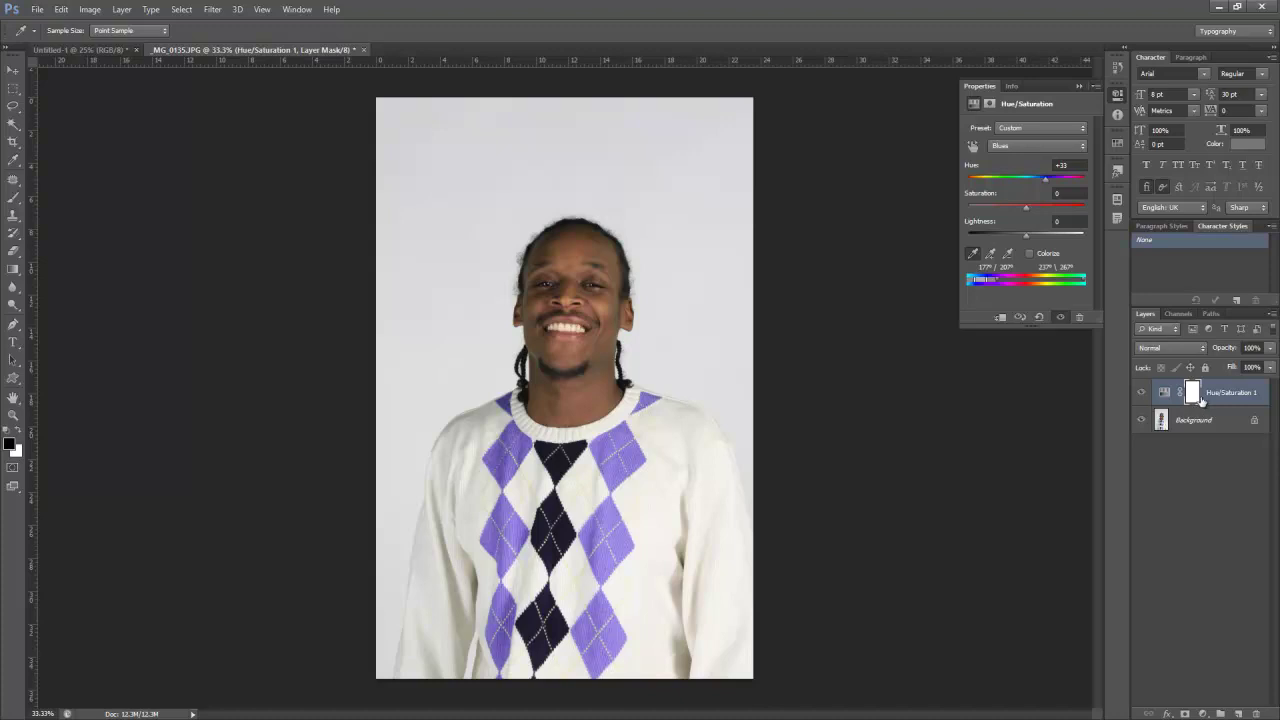
Paint black on the Hue/Saturation 1 mask over the sweater's dark center diamonds, using a harder 125 px brush.
left_click(13, 199)
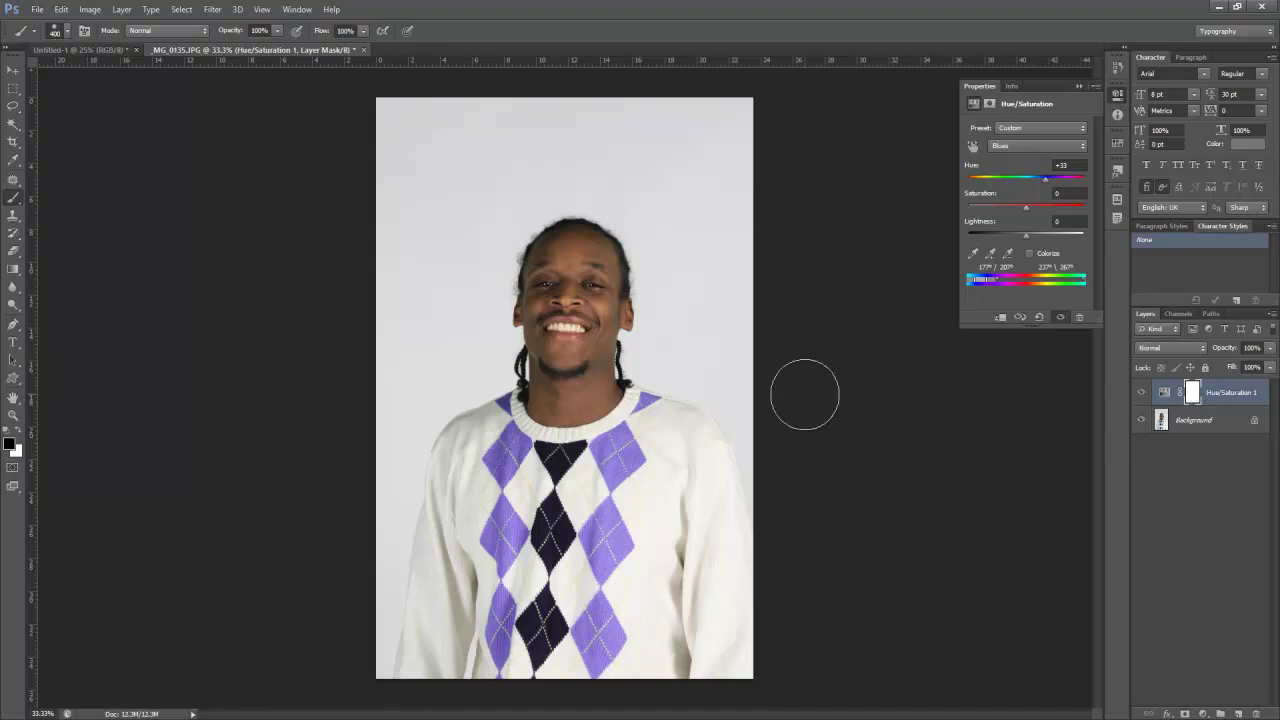
key("bracketleft")
key("bracketleft")
key("bracketleft")
right_click(606, 400)
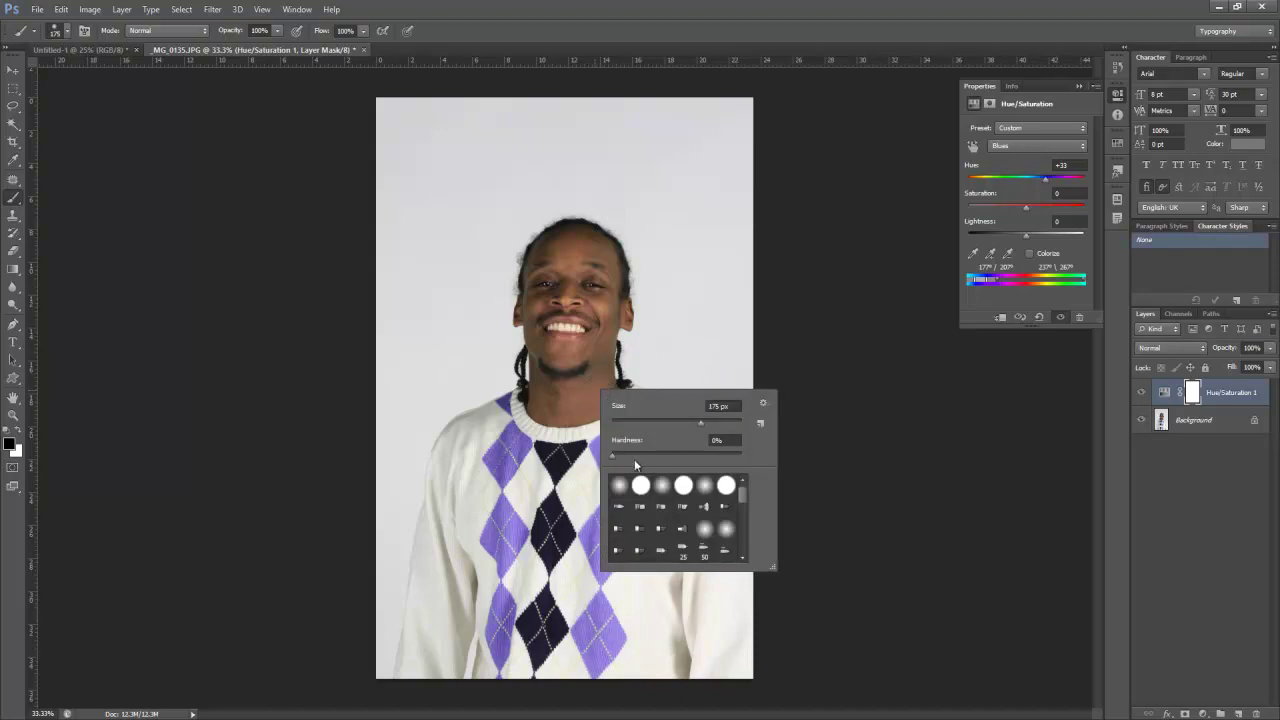
left_click_drag(642, 457, 729, 461)
left_click_drag(732, 456, 728, 461)
key("Return")
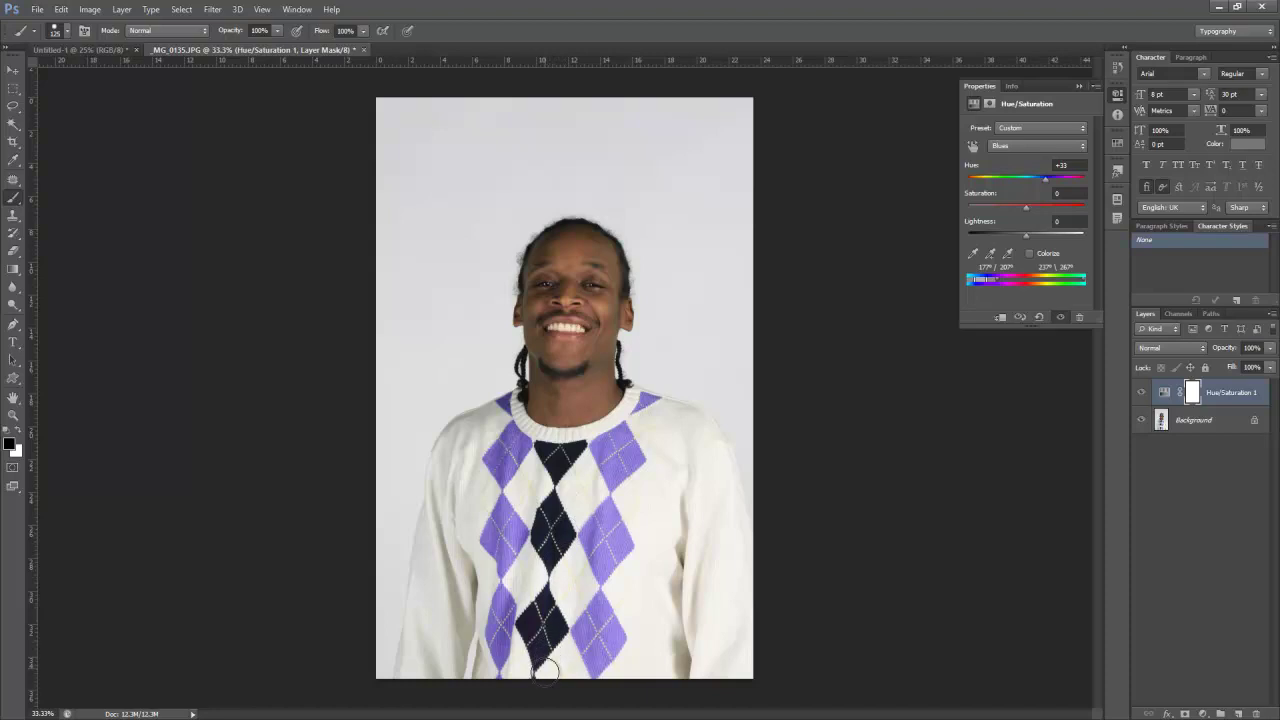
mouse_move(540, 593)
left_mouse_down()
mouse_move(528, 615)
mouse_move(535, 672)
left_mouse_up()
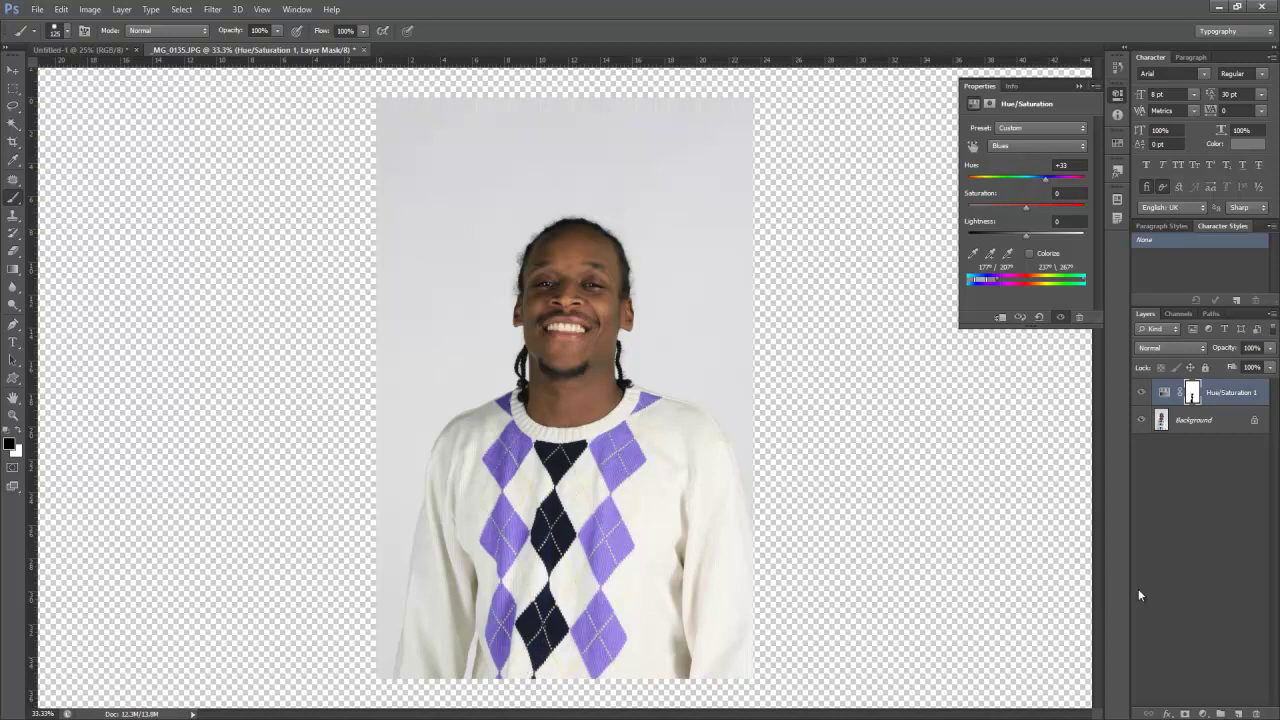
Add a second Hue/Saturation layer, retarget Reds by sampling a dark center diamond, and set its hue to +132 and saturation to +41.
left_click(1204, 714)
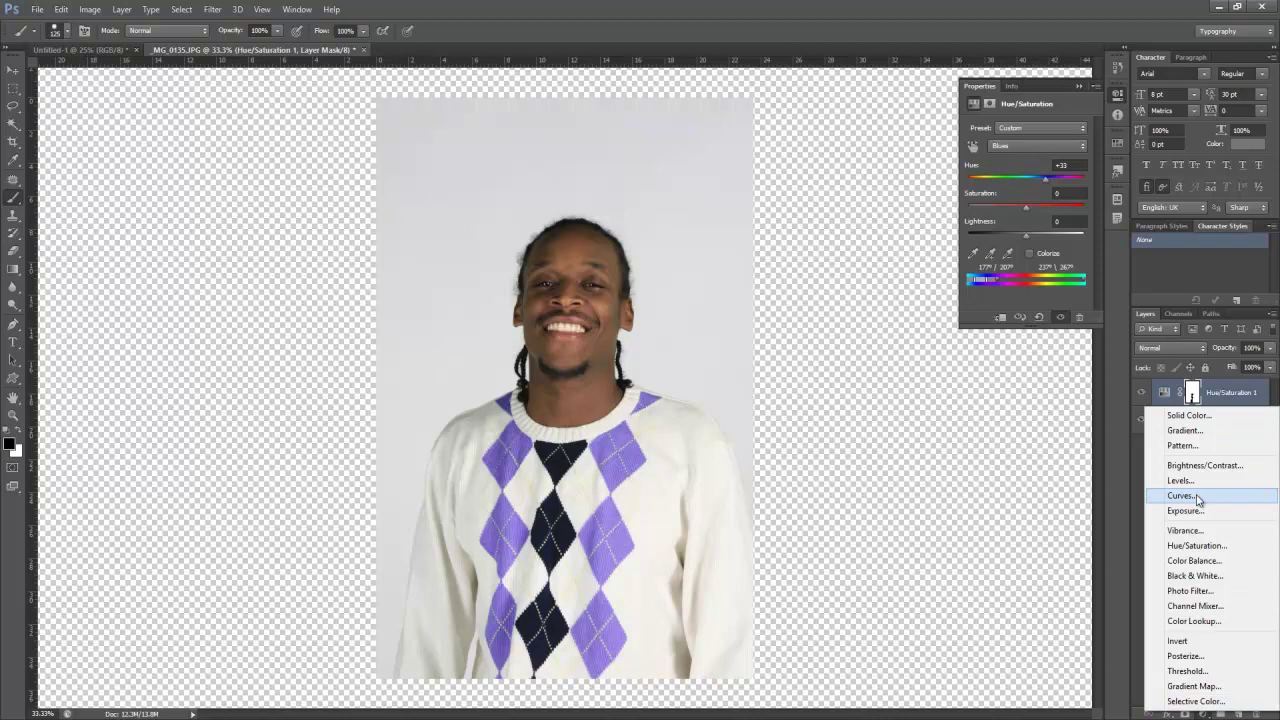
left_click(1190, 545)
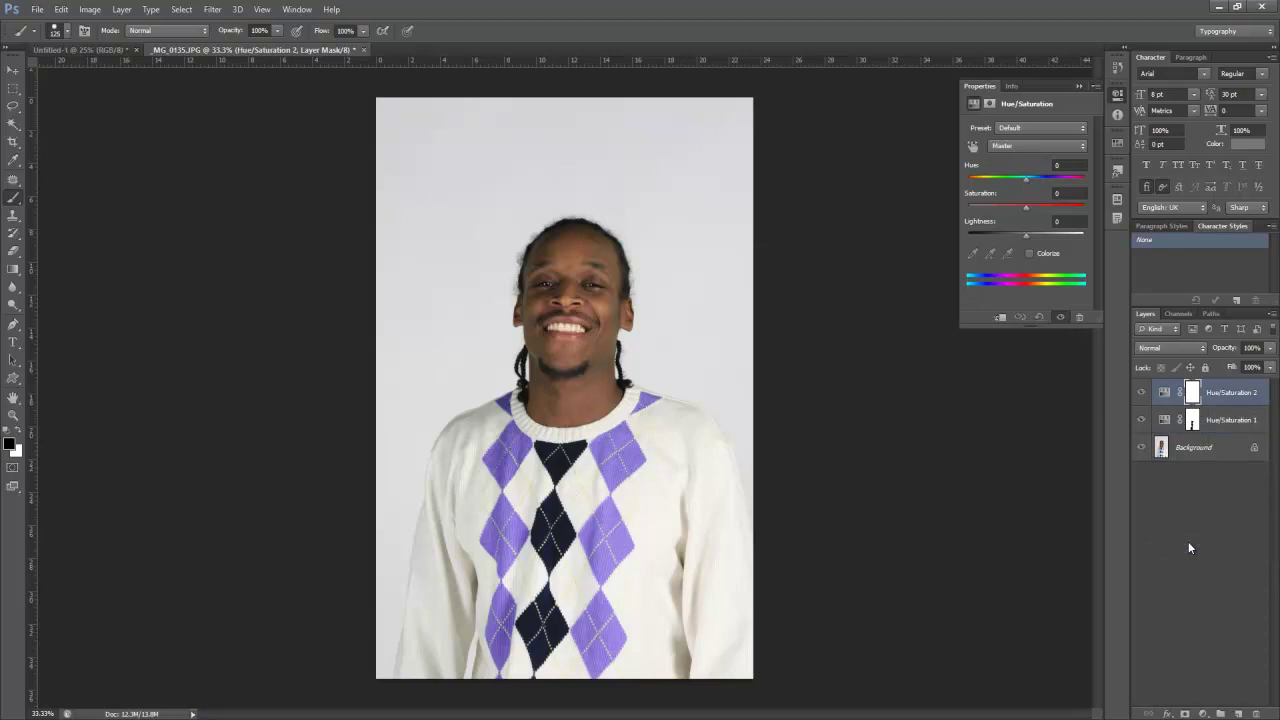
left_click(1021, 151)
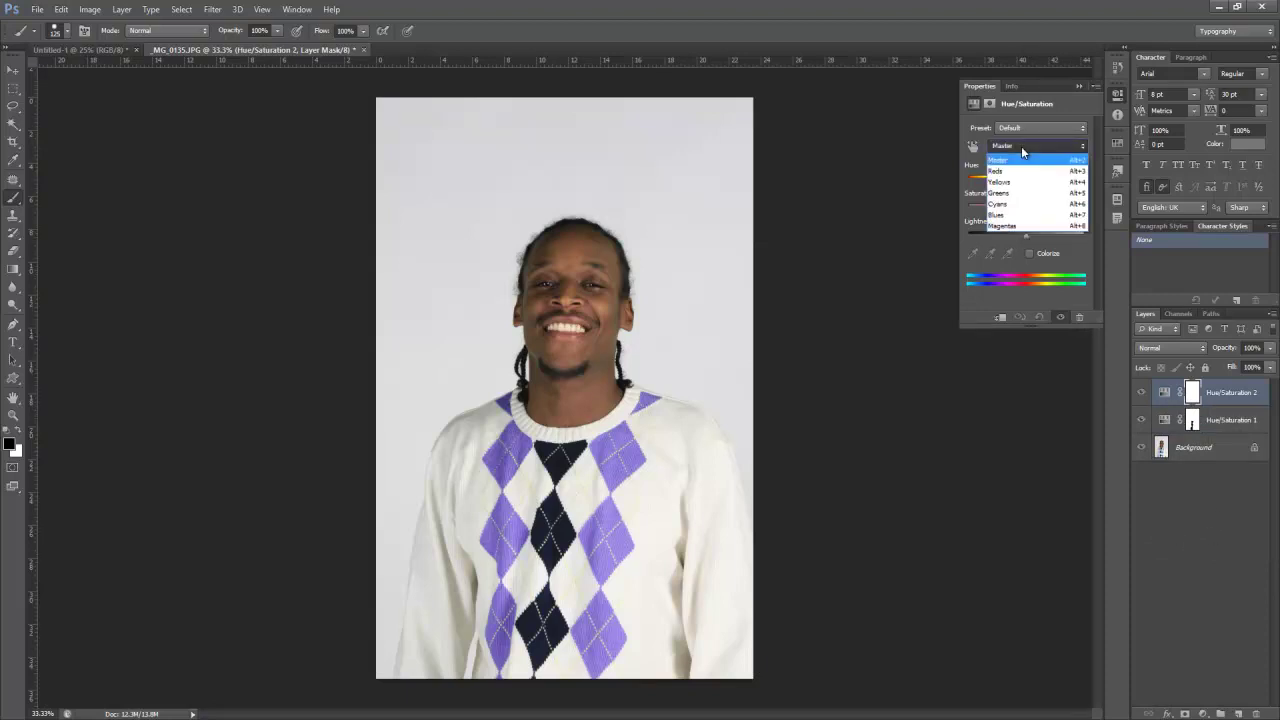
left_click(1024, 171)
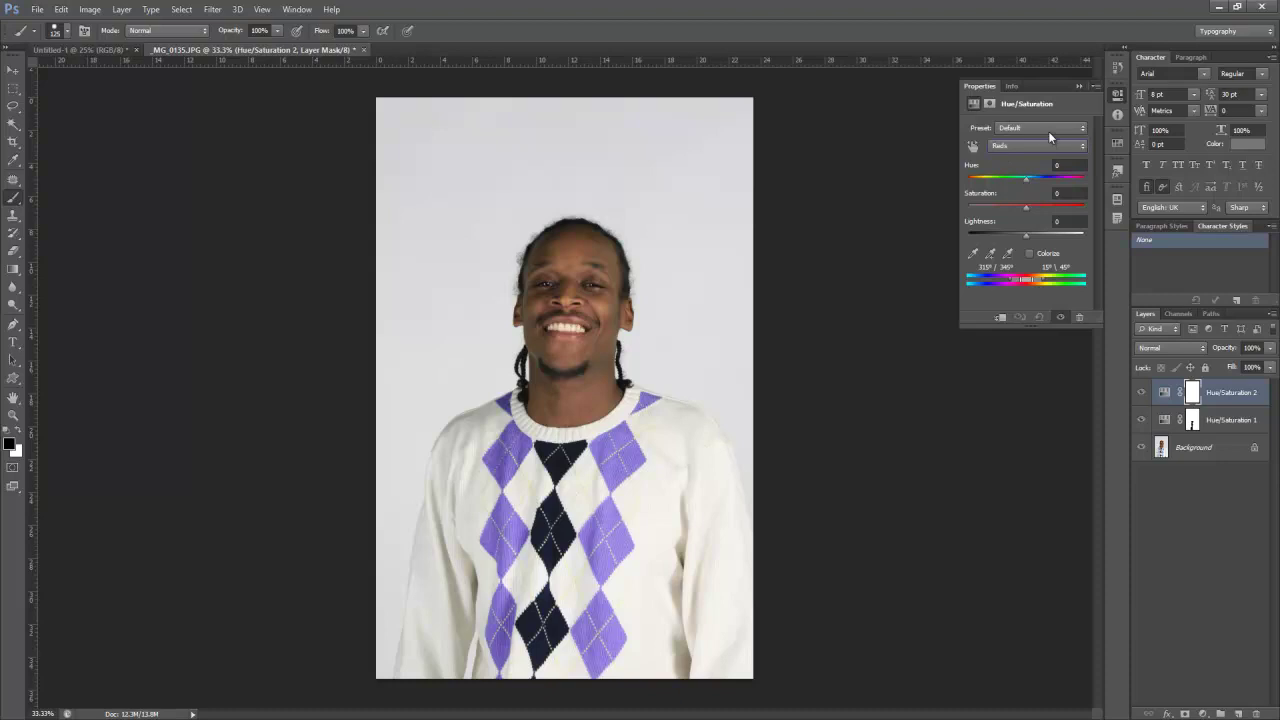
left_click(974, 255)
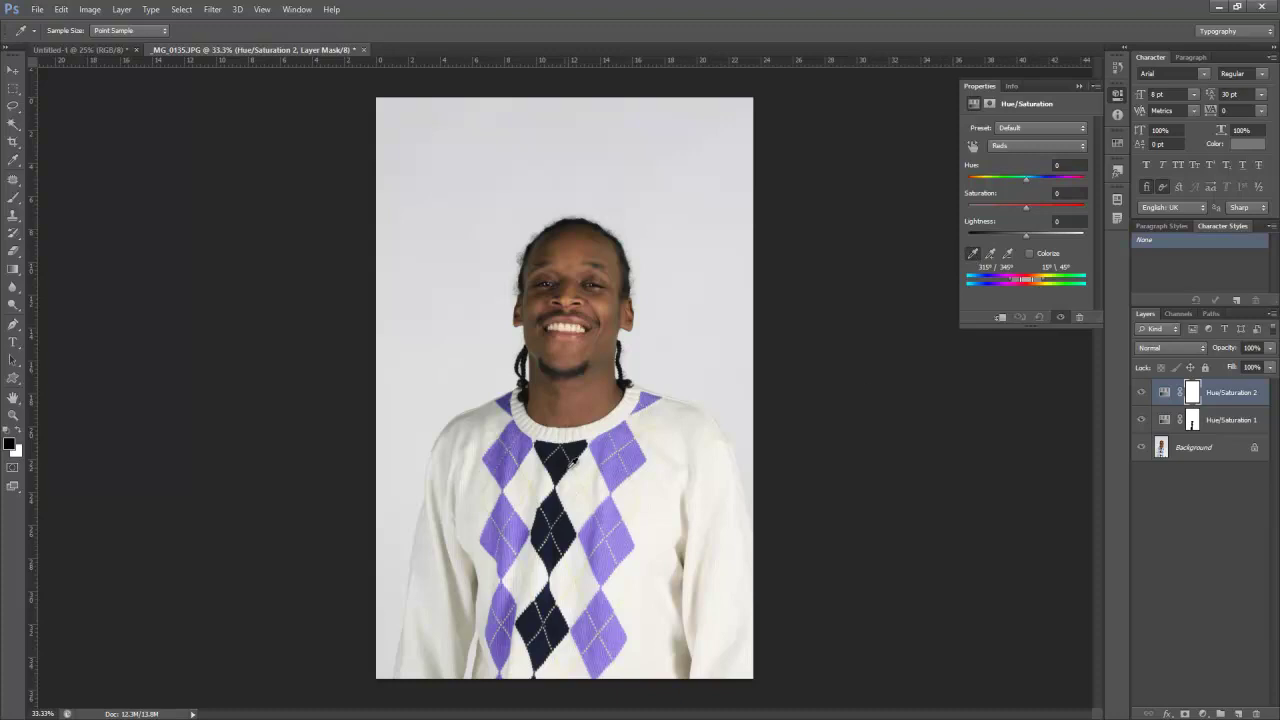
left_click(558, 453)
left_click_drag(1026, 180, 1074, 178)
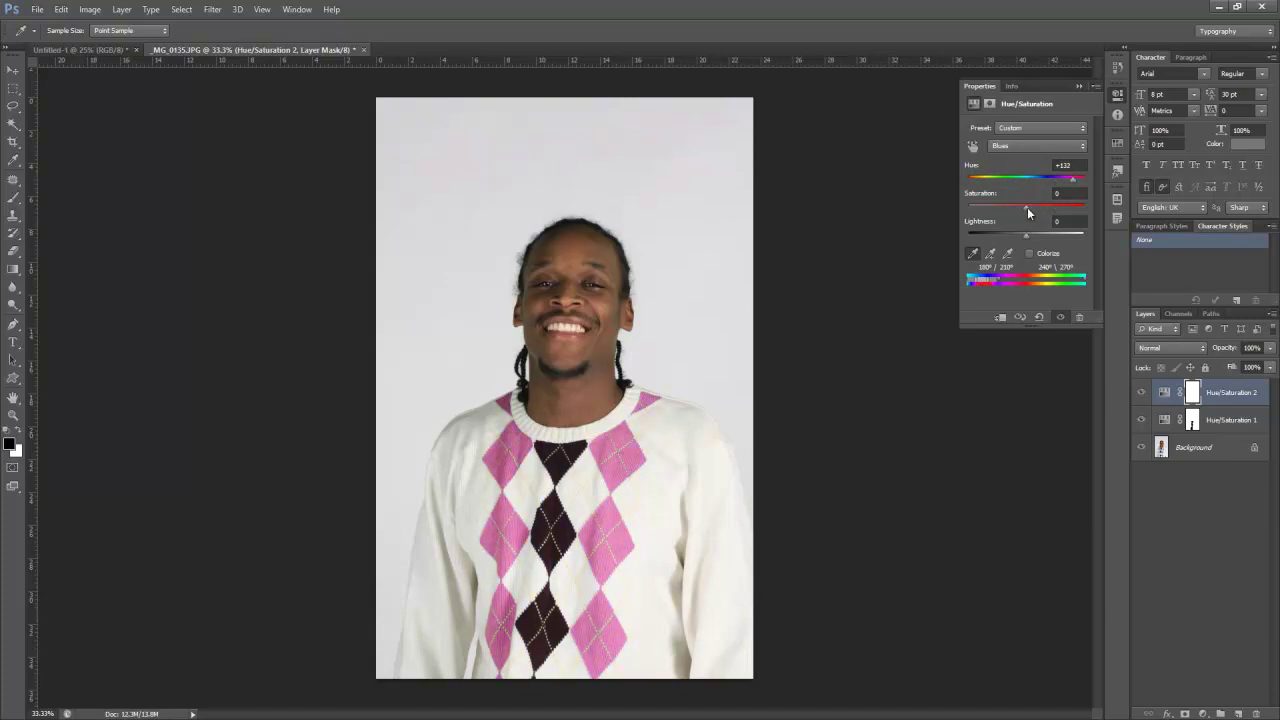
left_click_drag(1029, 213, 1051, 203)
Paint black on the Hue/Saturation 2 mask to remove the pink shift from the sweater's outer diamond columns.
left_click(13, 198)
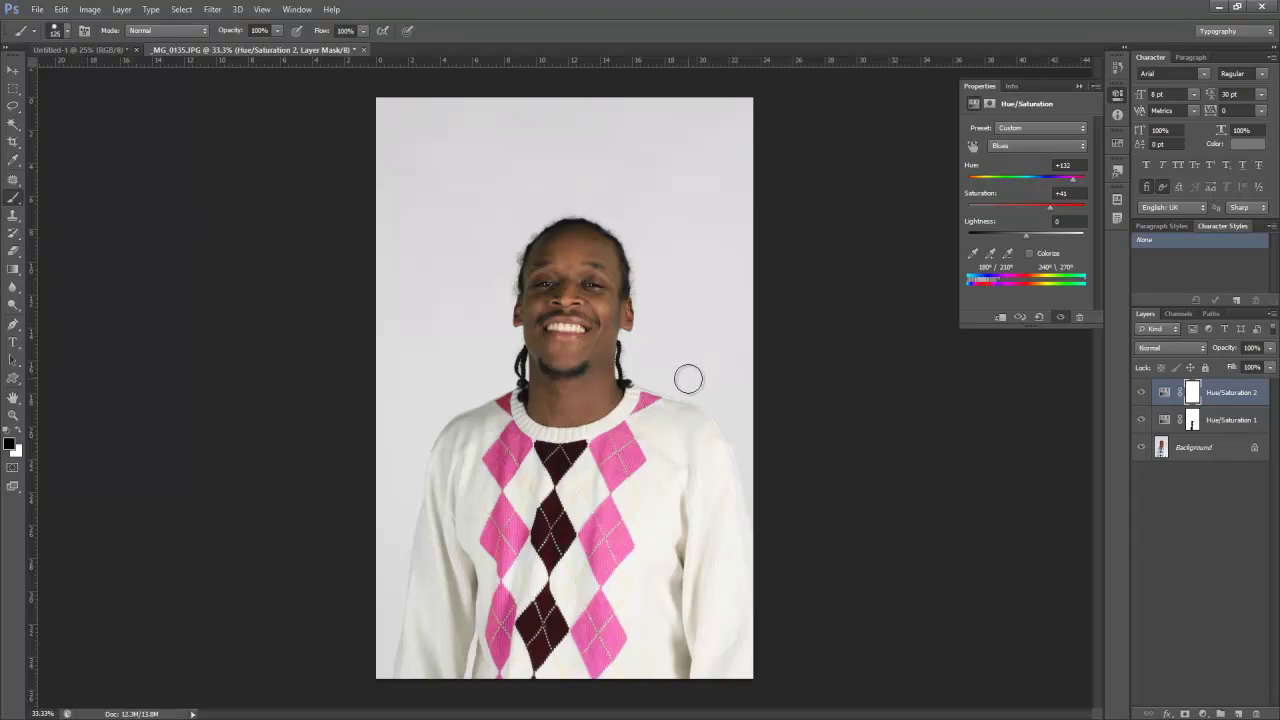
mouse_move(654, 386)
left_mouse_down()
mouse_move(620, 466)
mouse_move(645, 402)
mouse_move(600, 450)
mouse_move(610, 535)
mouse_move(625, 548)
mouse_move(614, 590)
mouse_move(606, 522)
mouse_move(594, 547)
mouse_move(594, 523)
mouse_move(602, 663)
mouse_move(628, 623)
mouse_move(606, 670)
mouse_move(593, 648)
mouse_move(598, 603)
mouse_move(585, 622)
mouse_move(598, 694)
left_mouse_up()
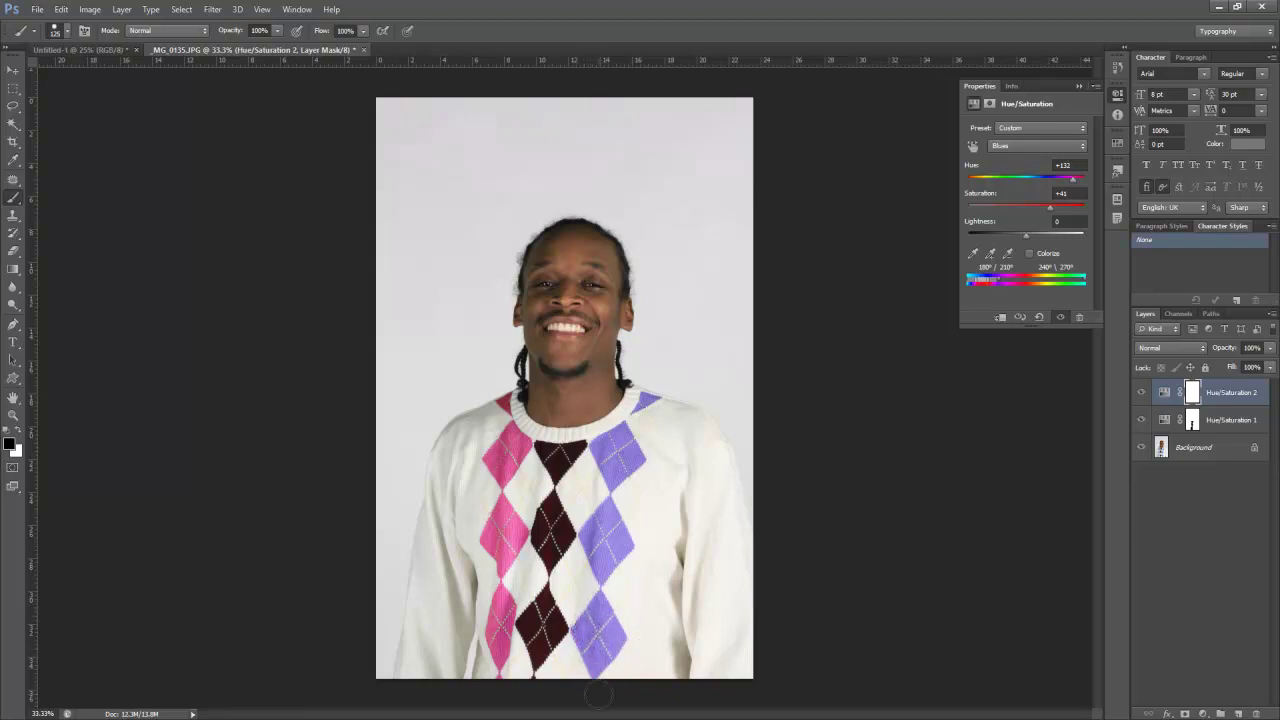
mouse_move(536, 406)
left_mouse_down()
mouse_move(500, 401)
mouse_move(519, 447)
mouse_move(509, 471)
mouse_move(500, 445)
mouse_move(489, 470)
mouse_move(497, 522)
mouse_move(496, 477)
mouse_move(509, 500)
mouse_move(511, 552)
mouse_move(513, 516)
mouse_move(497, 578)
mouse_move(490, 507)
mouse_move(486, 547)
mouse_move(510, 622)
mouse_move(508, 666)
mouse_move(497, 565)
mouse_move(493, 691)
mouse_move(525, 620)
mouse_move(551, 478)
left_mouse_up()
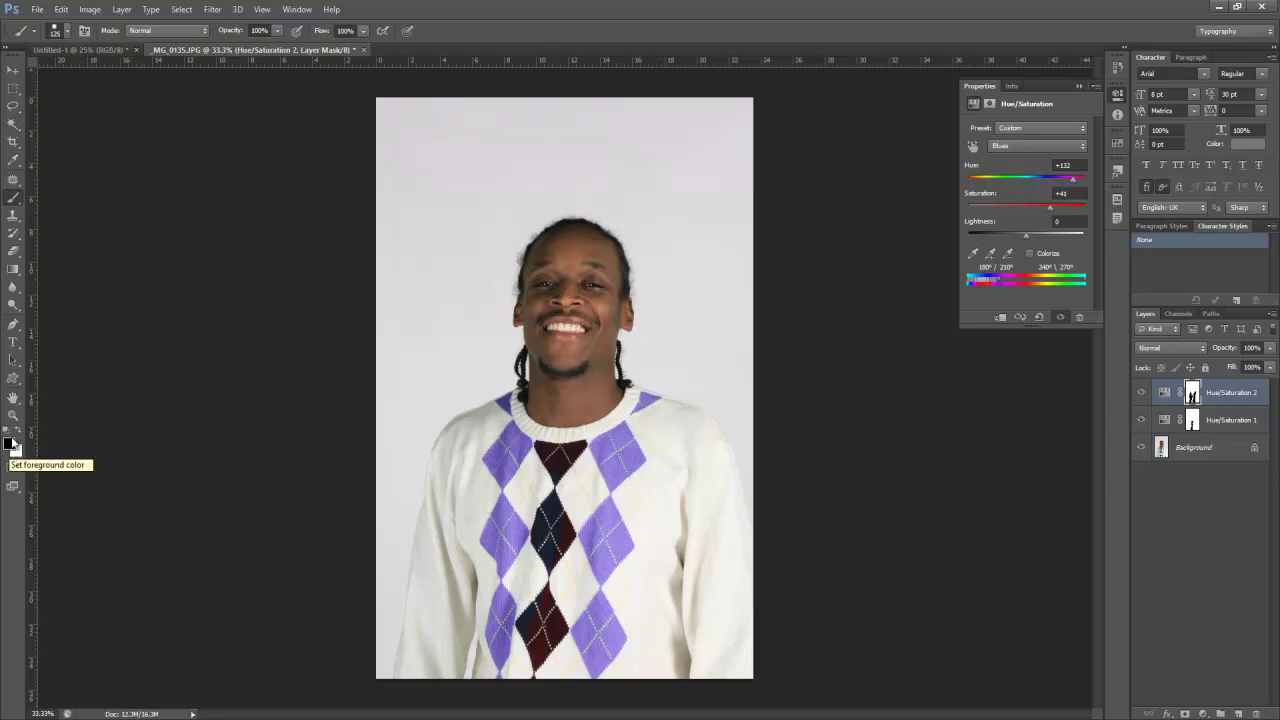
Paint white on the Hue/Saturation 2 mask to restore the dark red center diamonds, and switch the foreground color back to black.
left_click(18, 431)
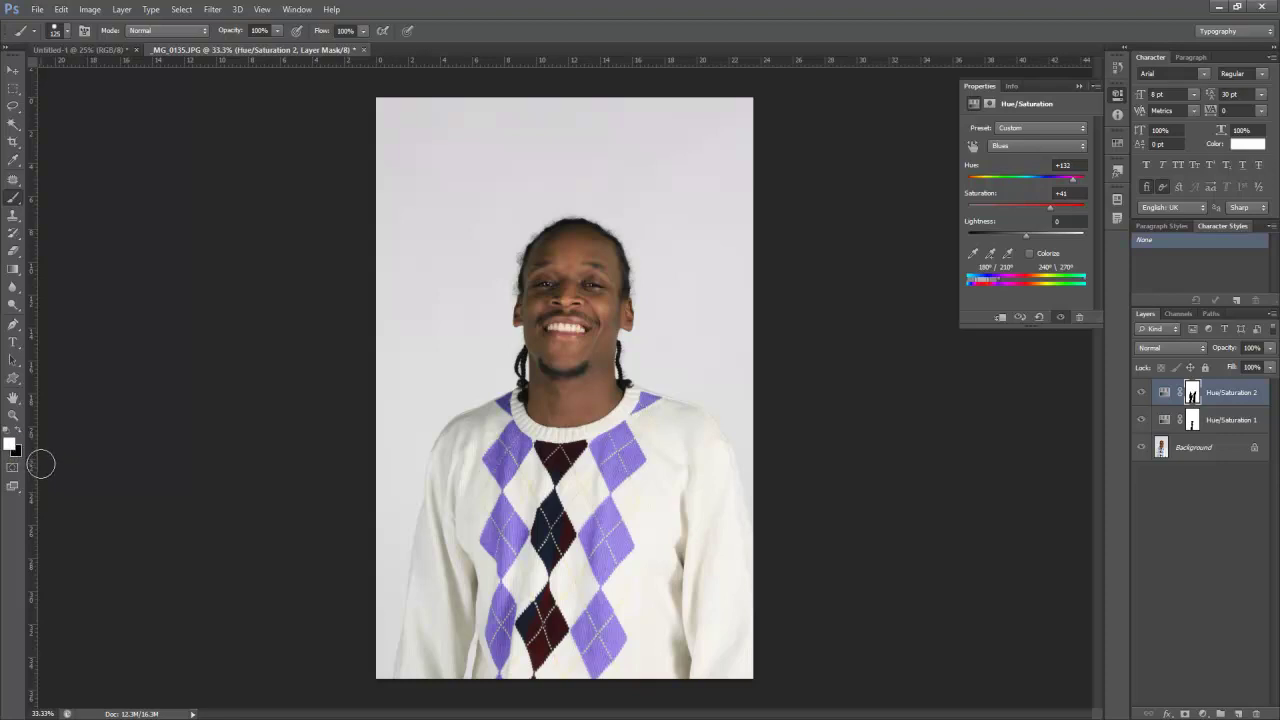
mouse_move(545, 437)
left_mouse_down()
mouse_move(558, 515)
mouse_move(542, 590)
mouse_move(532, 543)
mouse_move(543, 505)
mouse_move(540, 668)
mouse_move(528, 601)
mouse_move(532, 623)
left_mouse_up()
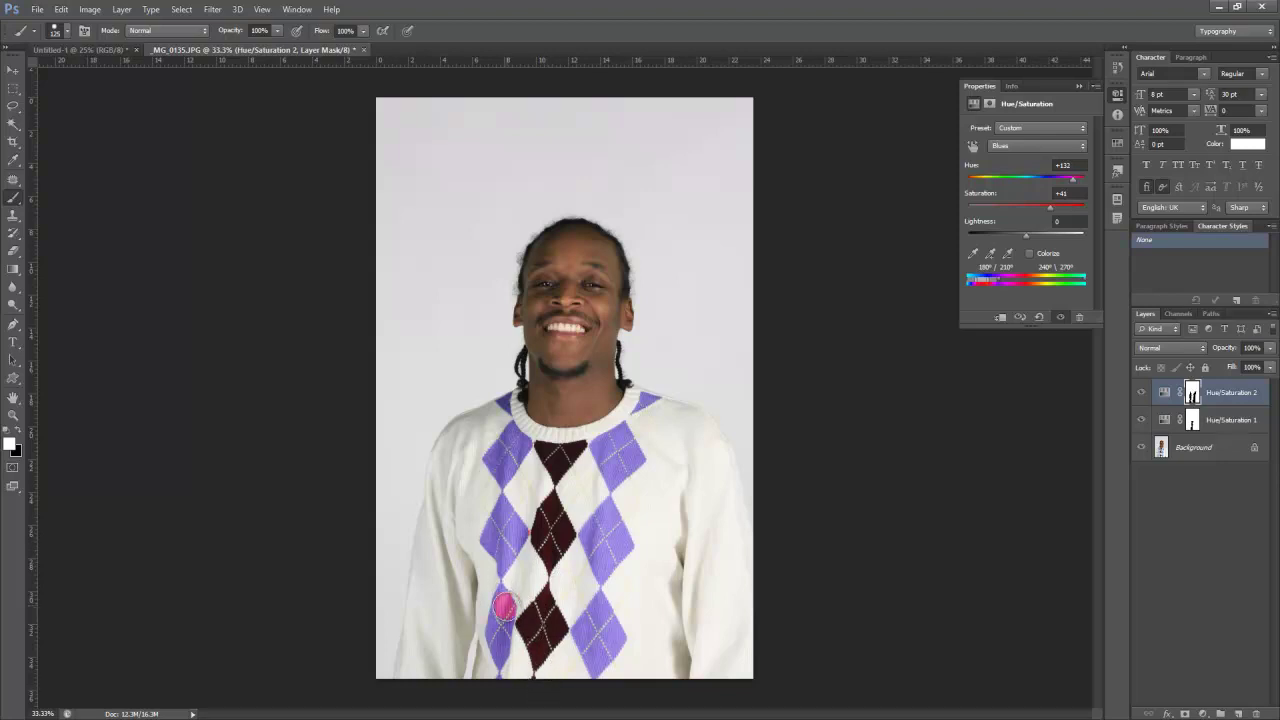
key("x")
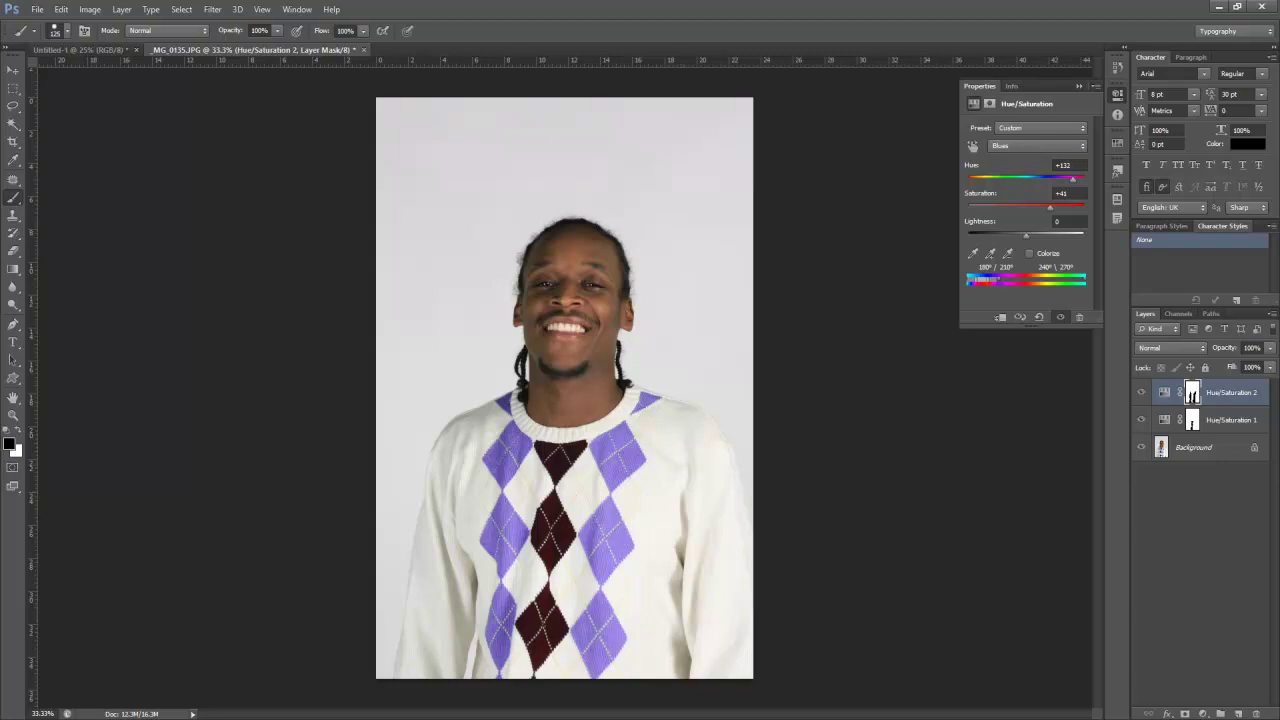
Switch to Bridge, open the photo _MG_0359.JPG from the Model-1 folder in Photoshop, and inspect its red garments up close.
key("alt+Tab")
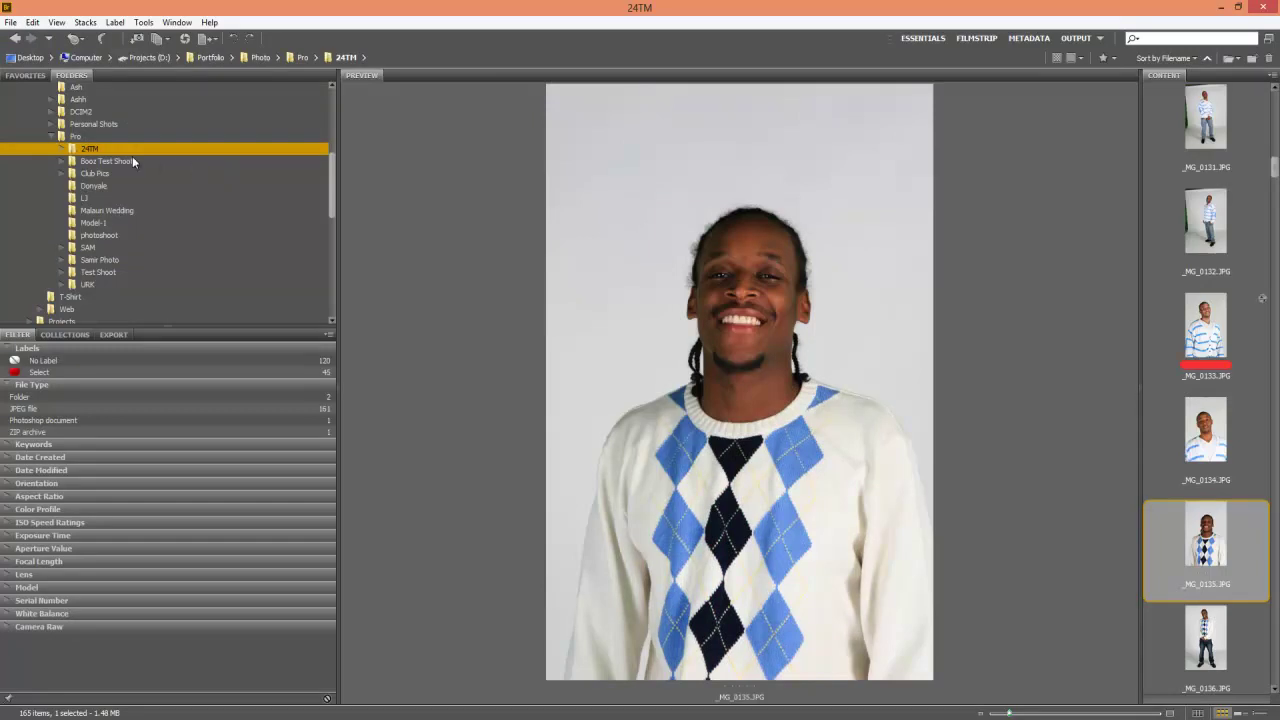
left_click(94, 224)
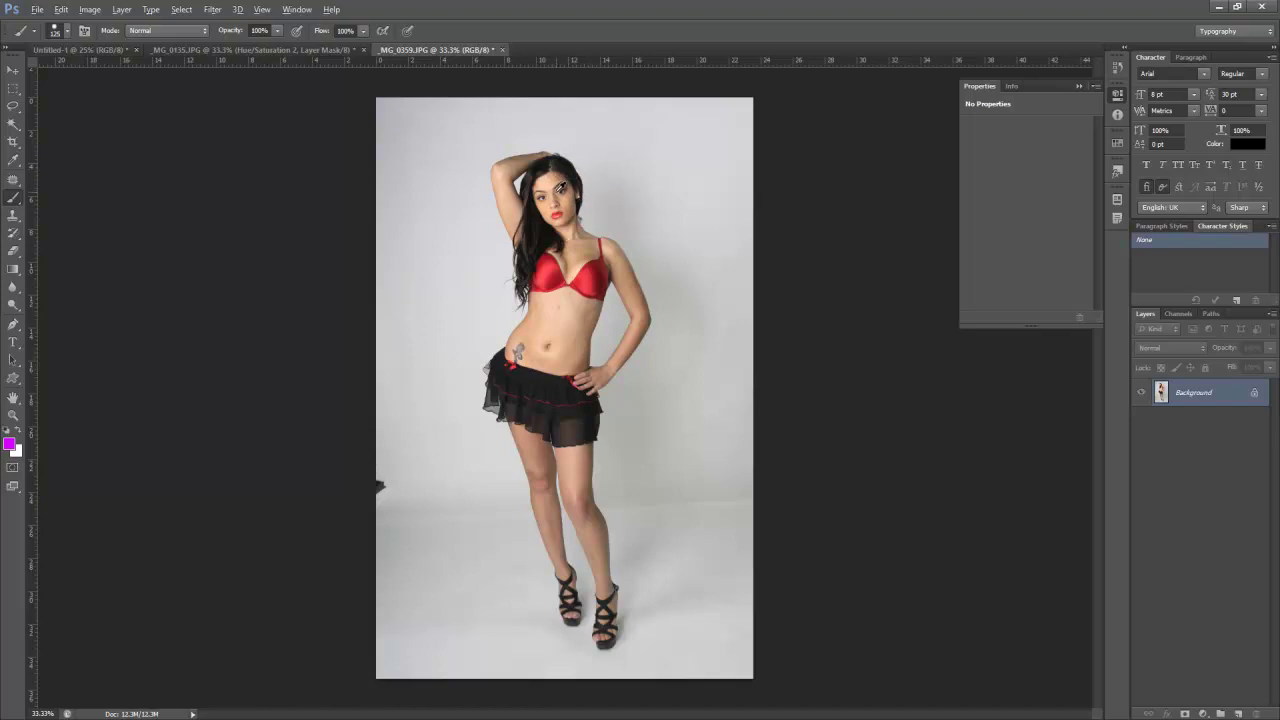
scroll(566, 185, "up", 2)
scroll(560, 185, "up", 3)
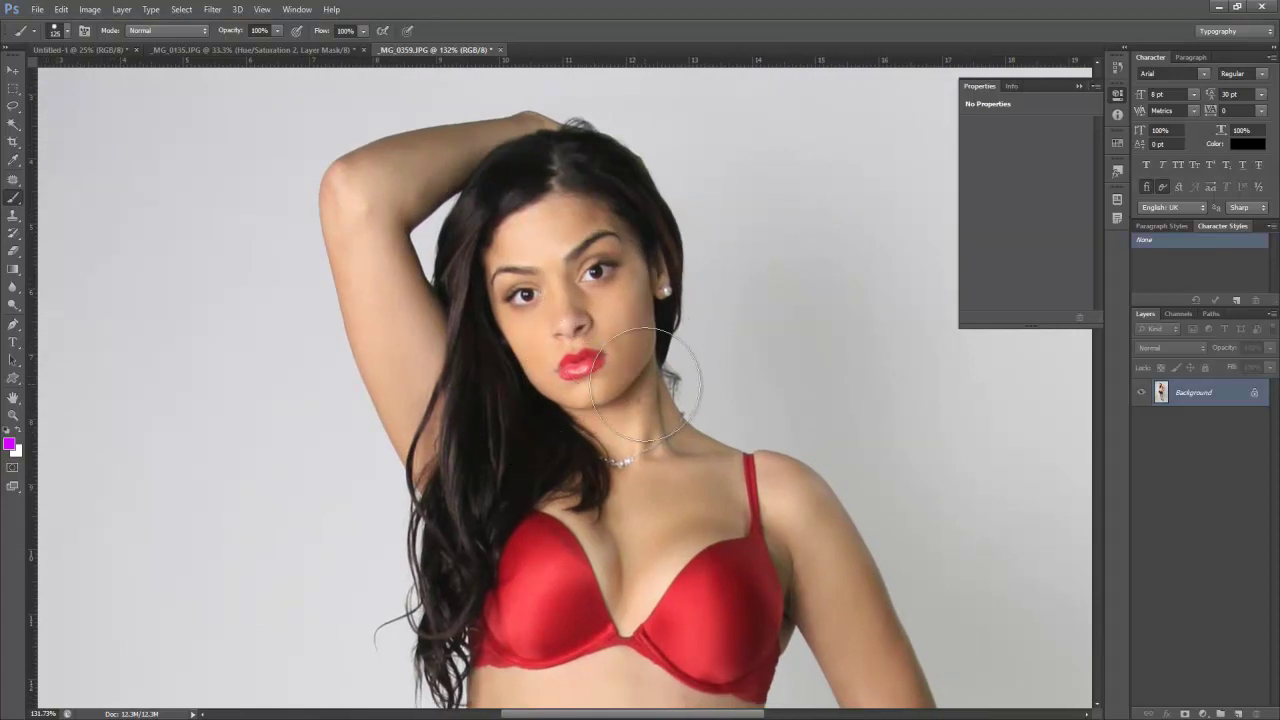
left_click_drag(714, 645, 663, 82)
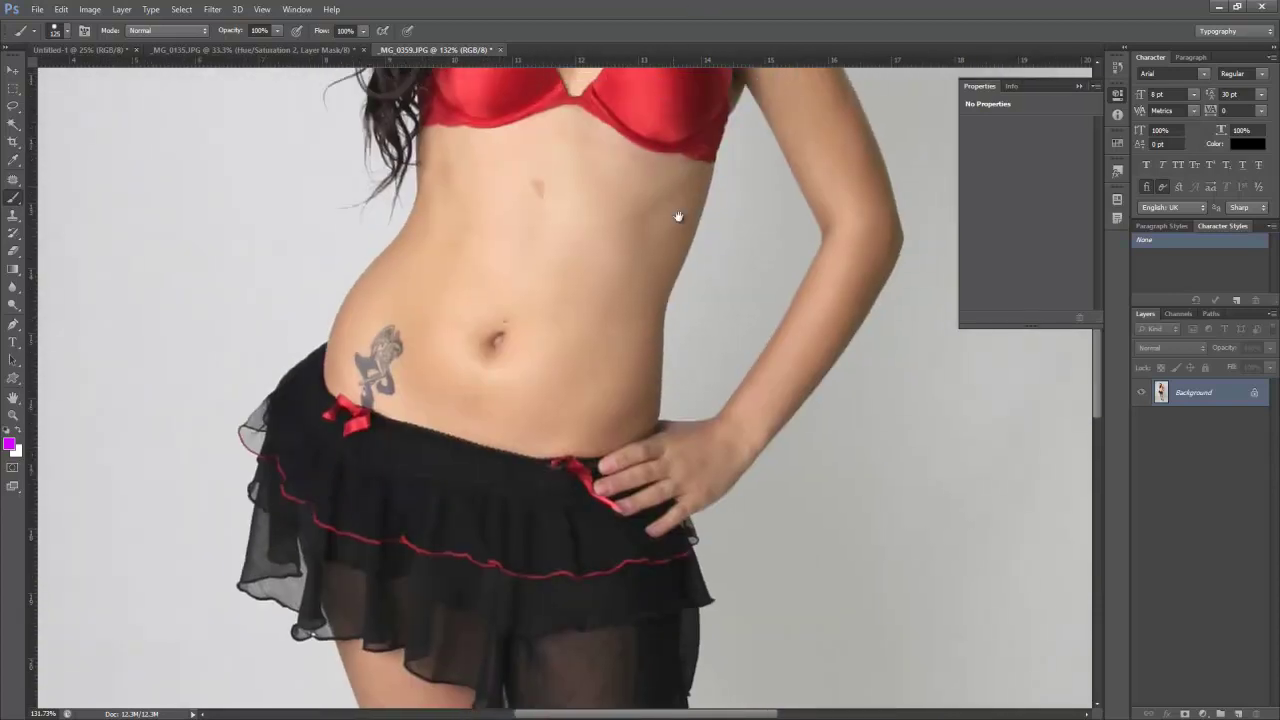
left_click_drag(582, 222, 542, 412)
mouse_move(574, 28)
left_mouse_down()
mouse_move(546, 113)
mouse_move(586, 280)
left_mouse_up()
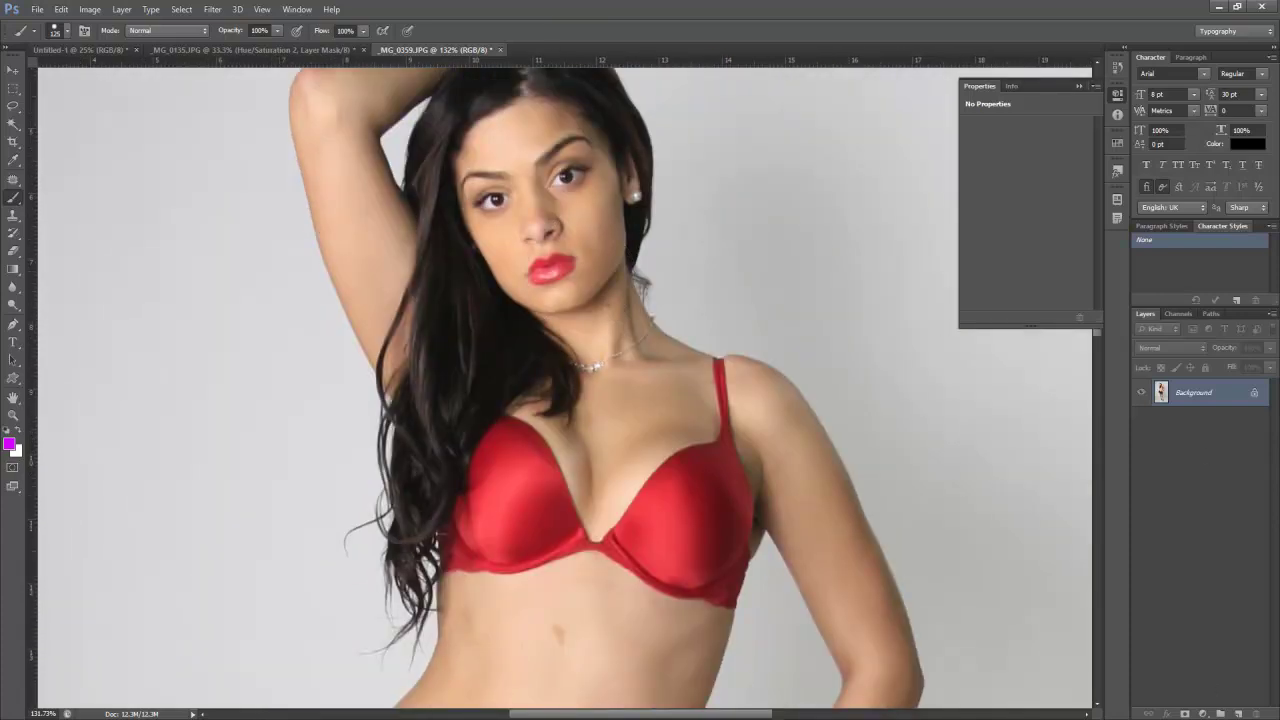
Add a Hue/Saturation adjustment layer to the model photo and set the hue of its Reds range to +40.
left_click(1201, 713)
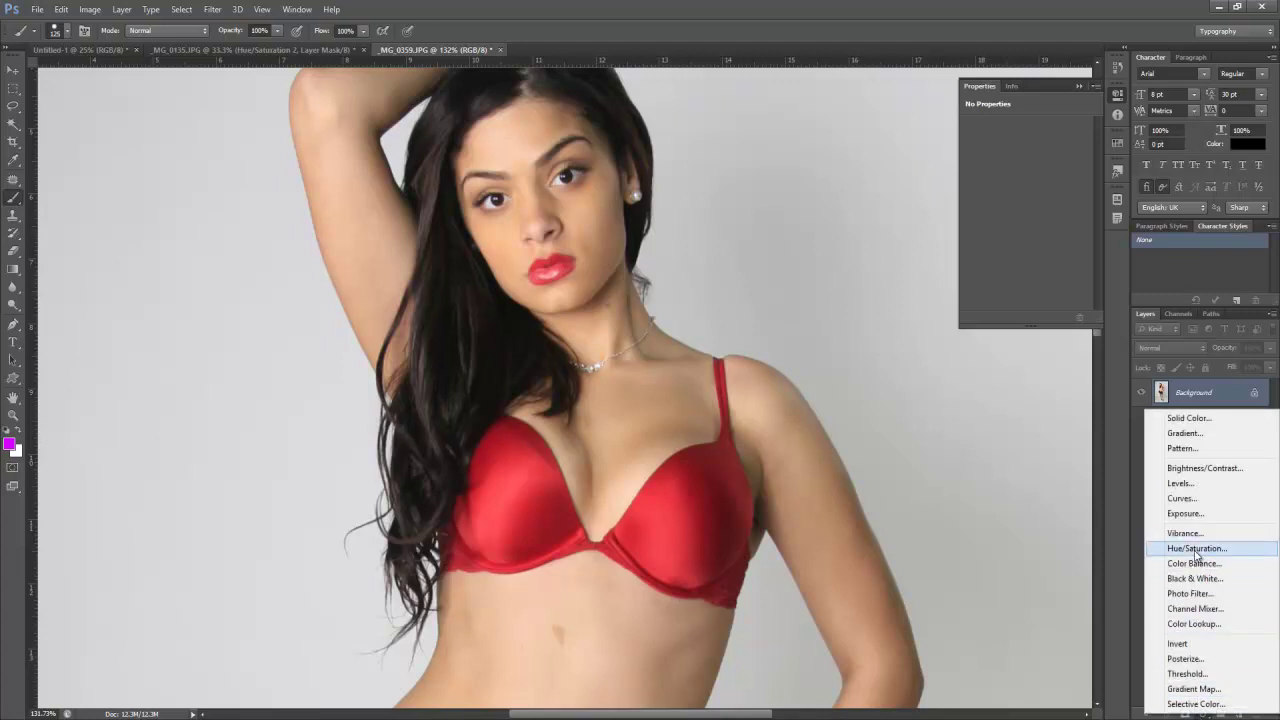
left_click(1196, 549)
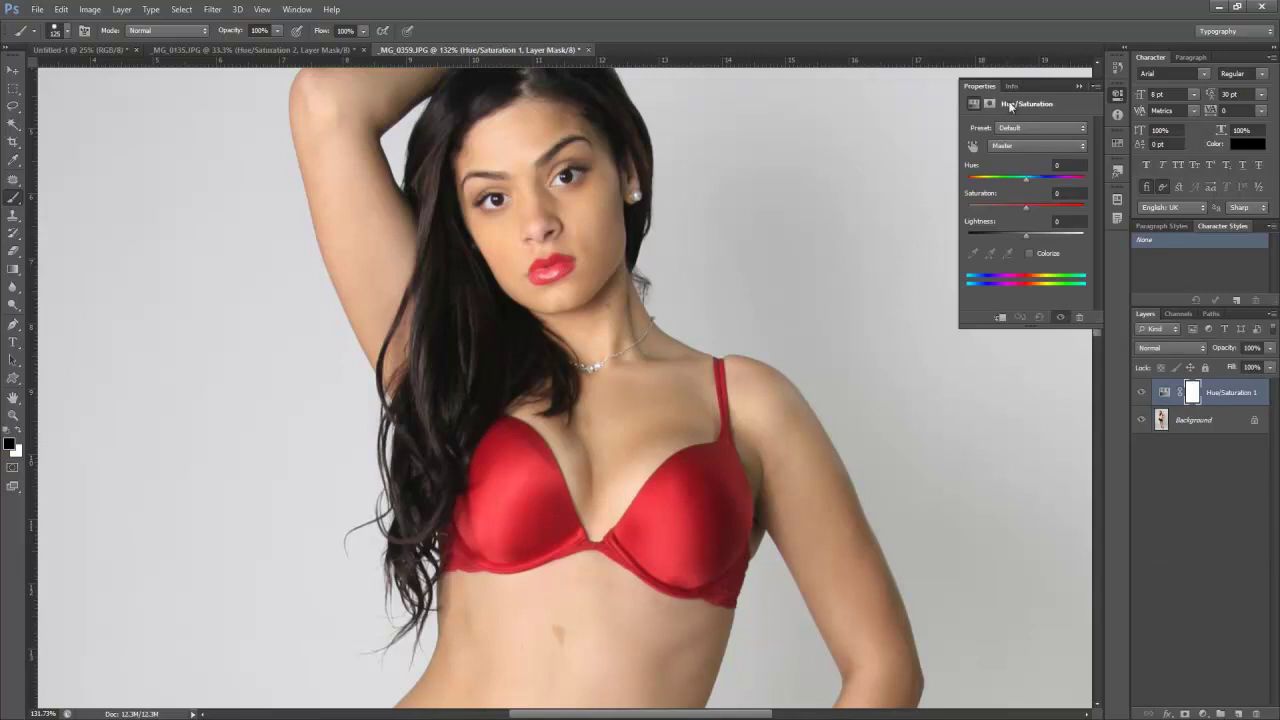
left_click(1007, 146)
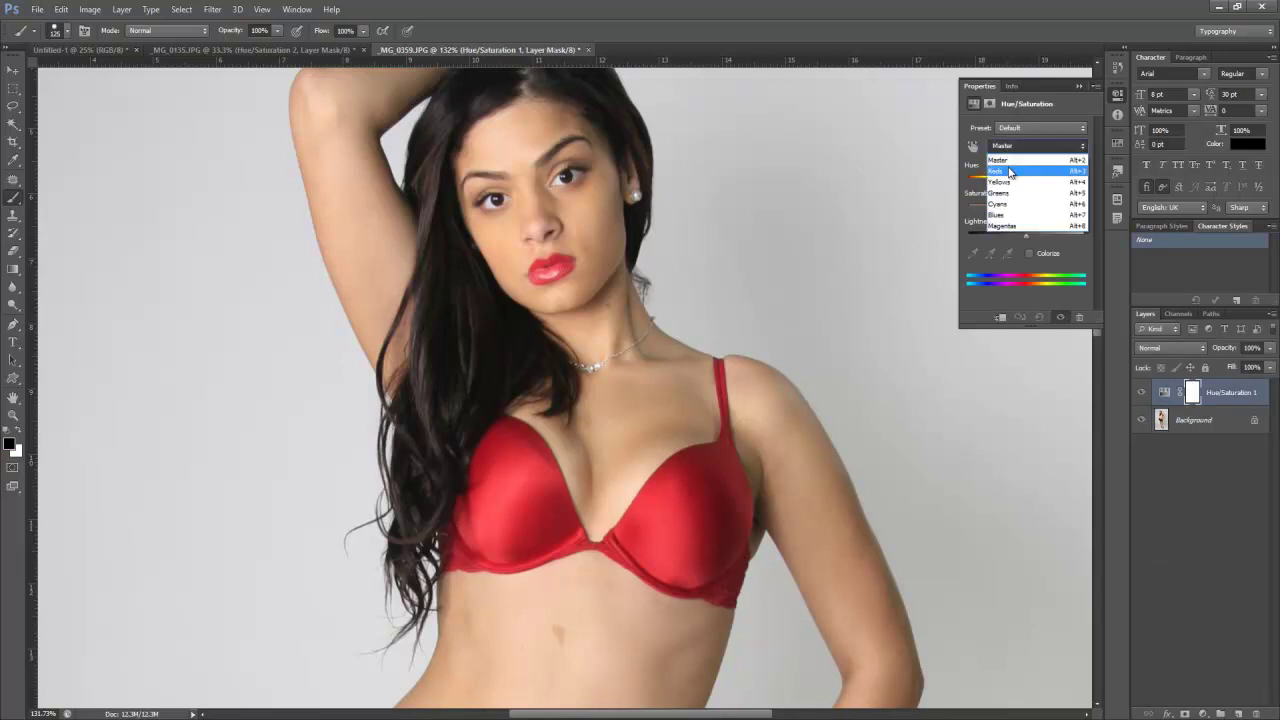
left_click(1010, 172)
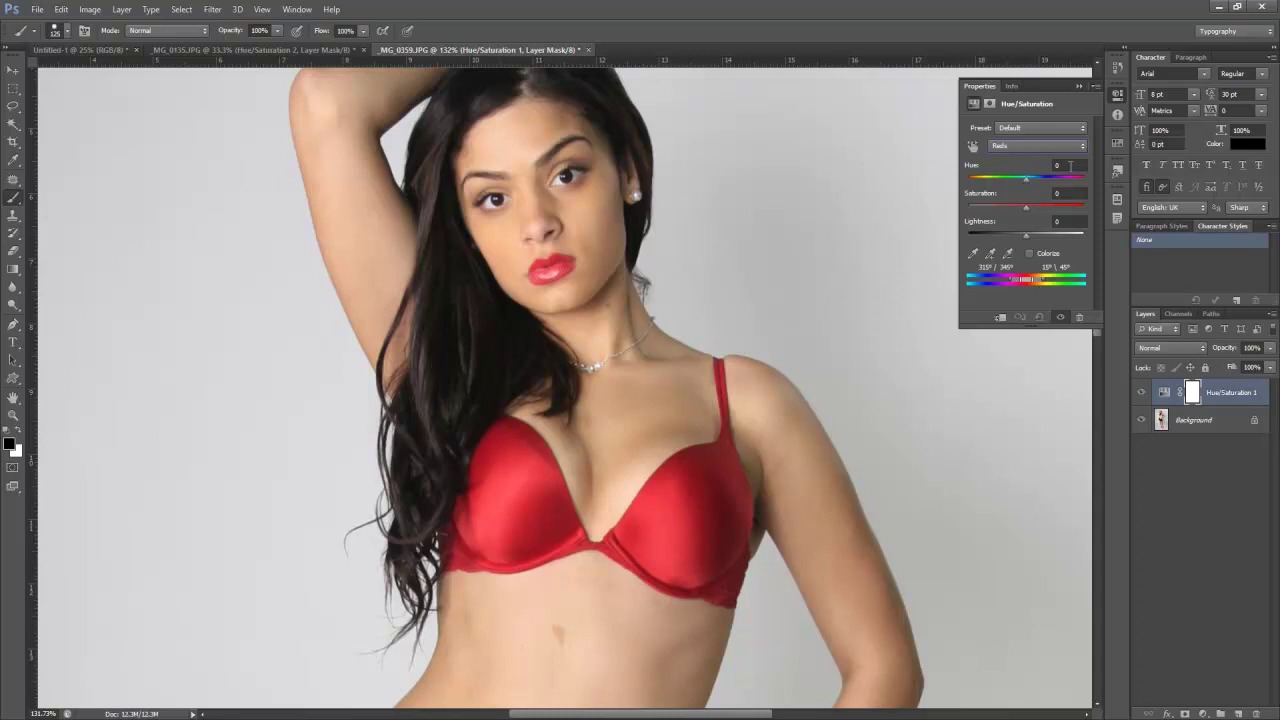
left_click_drag(1028, 177, 1049, 184)
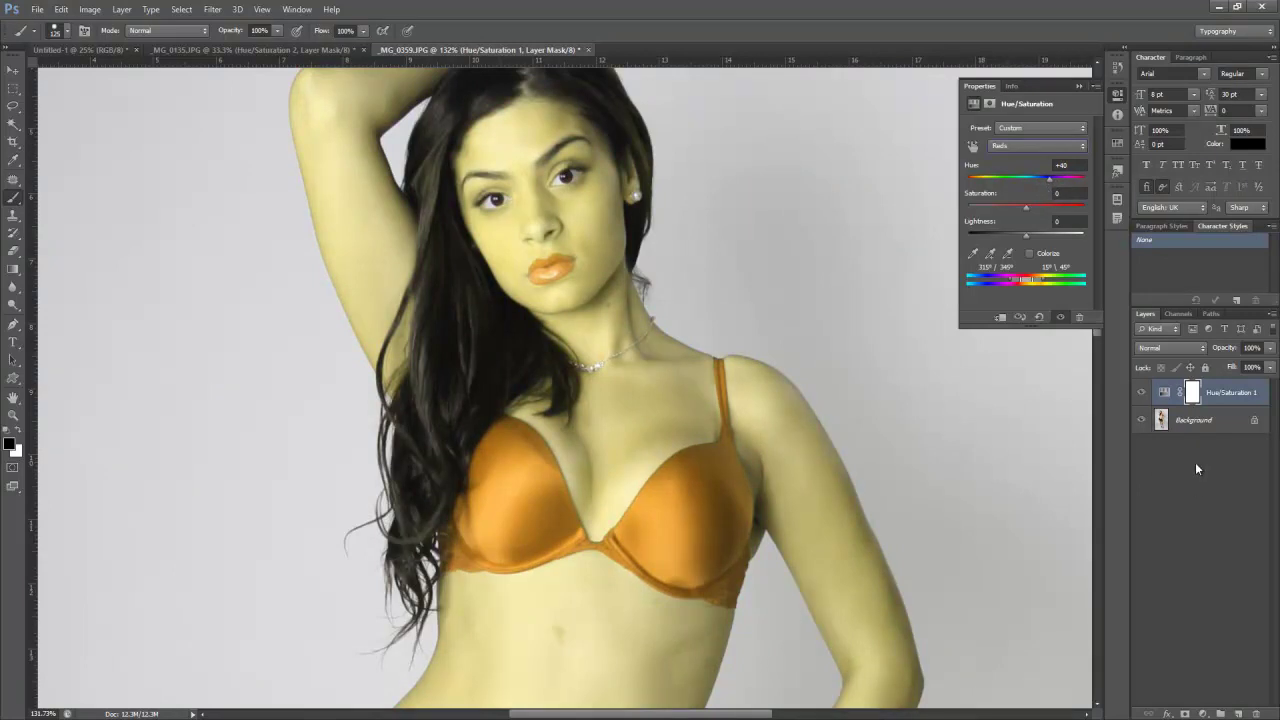
Invert the Hue/Saturation 1 mask to black to hide the hue shift across the whole photo.
left_click(1191, 392)
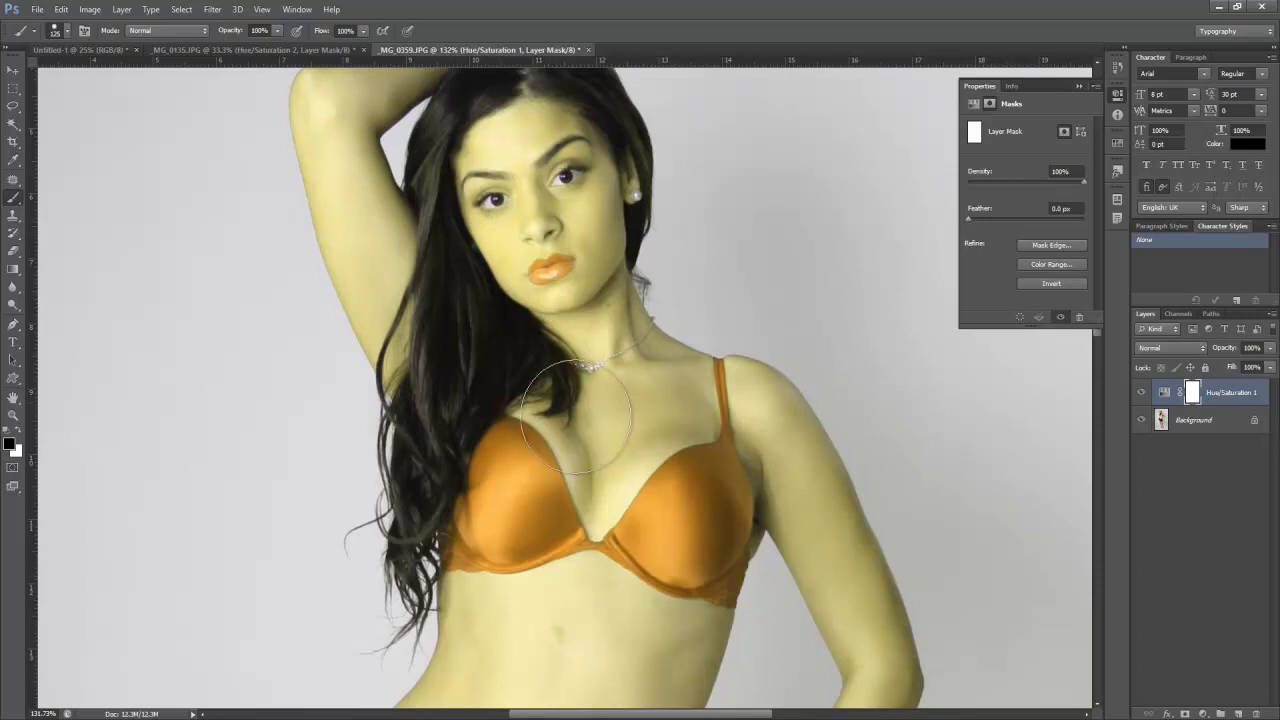
scroll(583, 331, "down", 5)
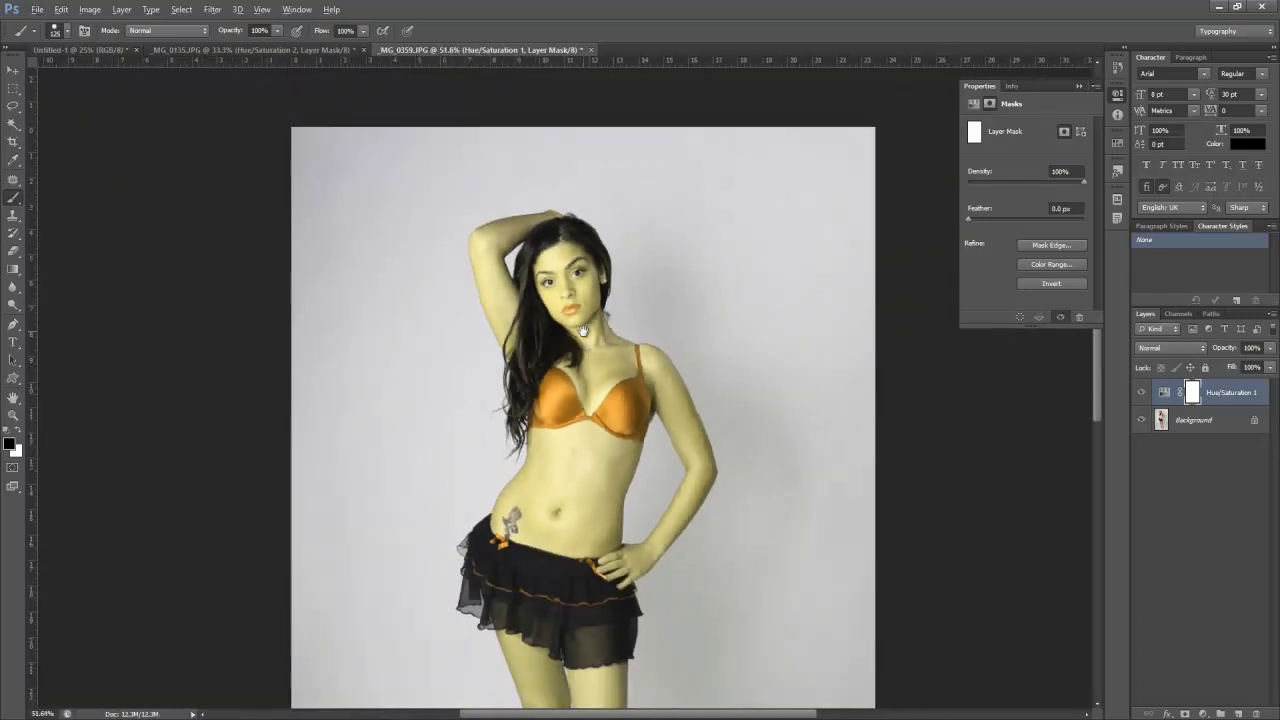
scroll(583, 331, "down", 1)
left_click_drag(588, 380, 650, 280)
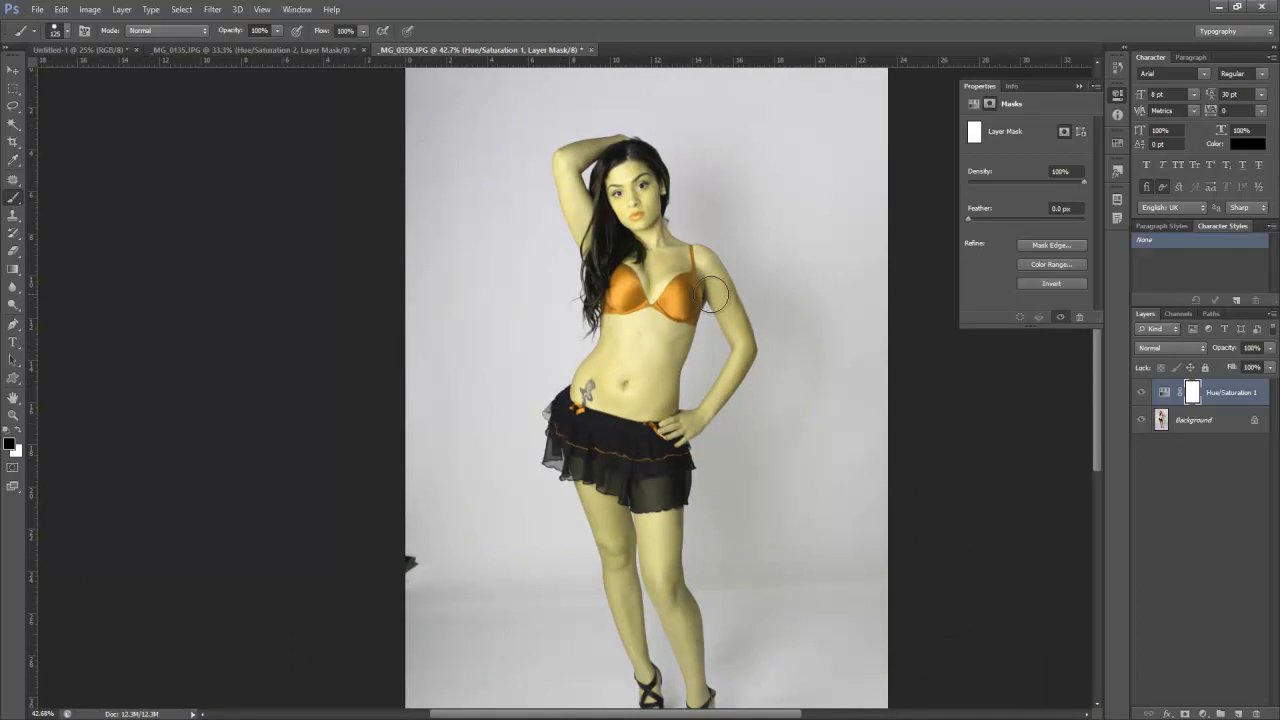
key("ctrl+o")
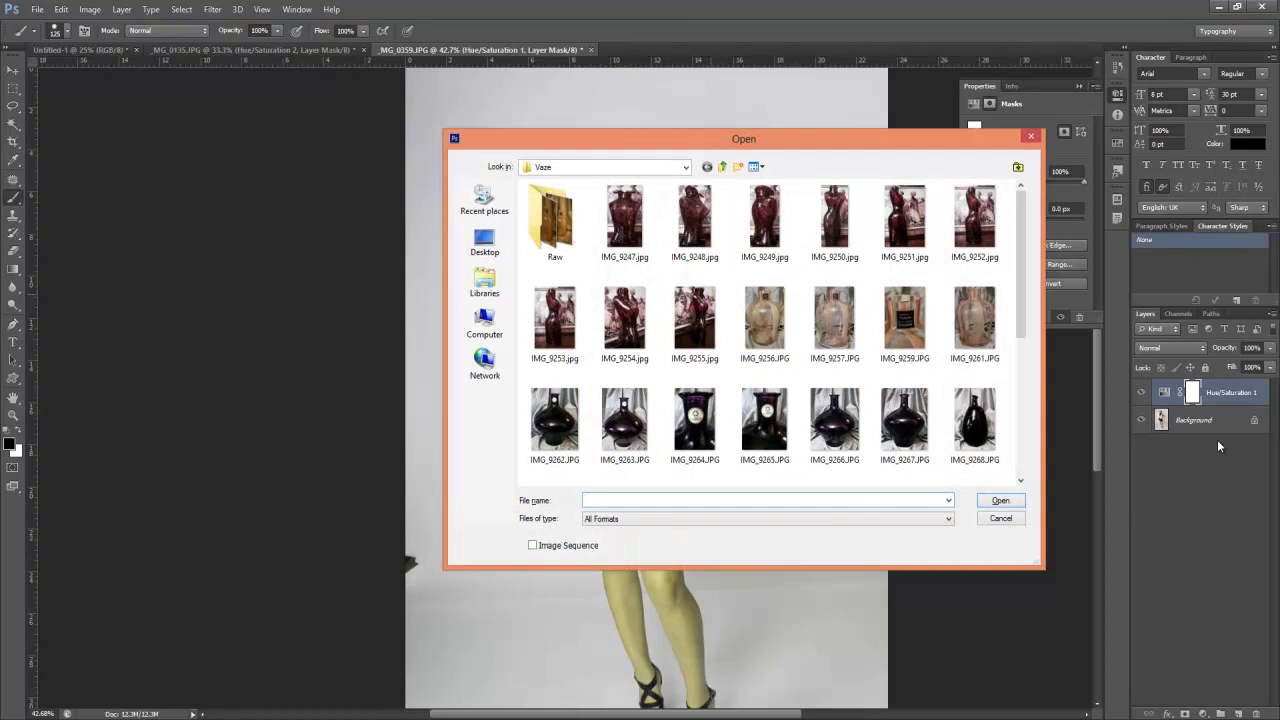
key("Escape")
key("ctrl+i")
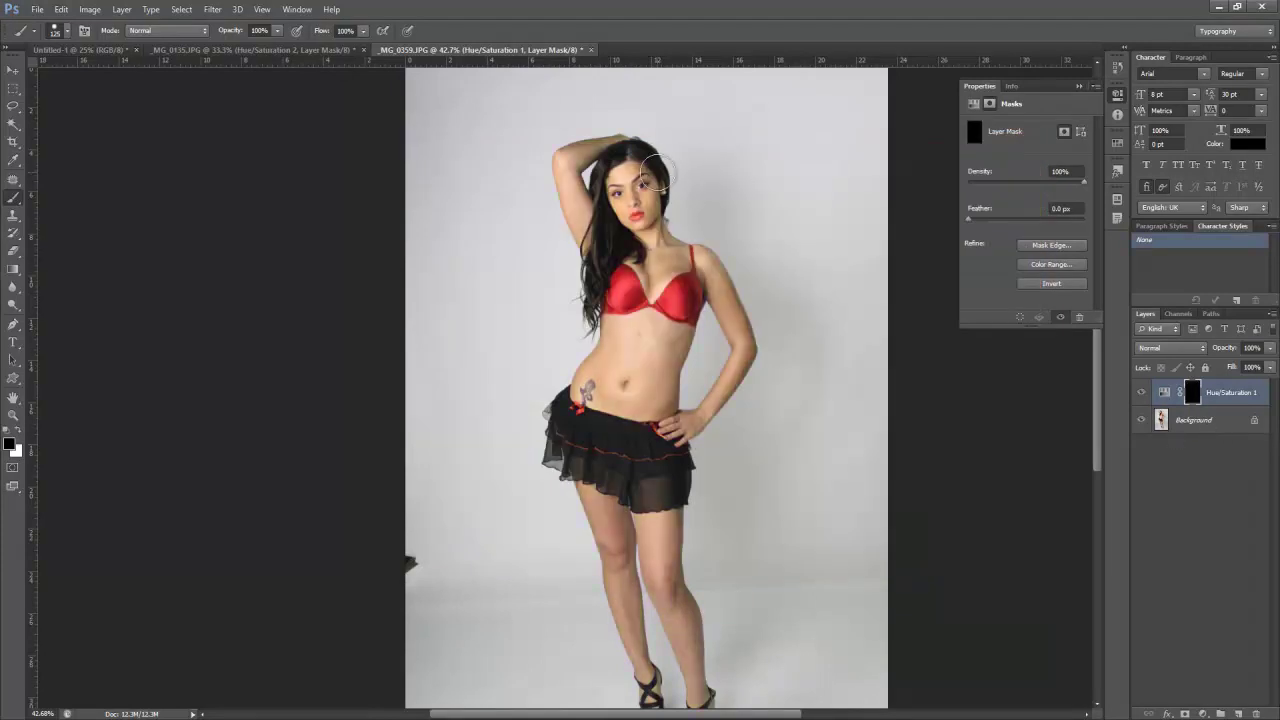
Paint white on the Hue/Saturation 1 mask over the lips with a 10 px brush to turn them yellow.
scroll(660, 195, "up", 5)
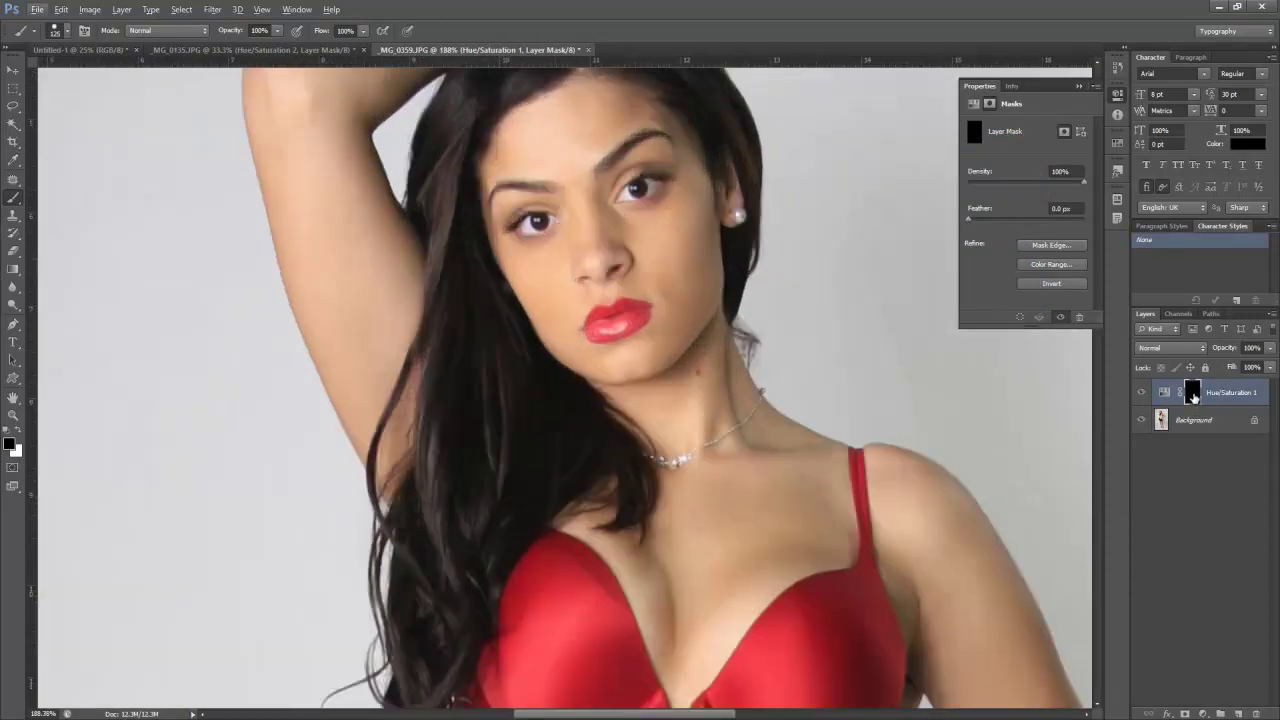
left_click(19, 432)
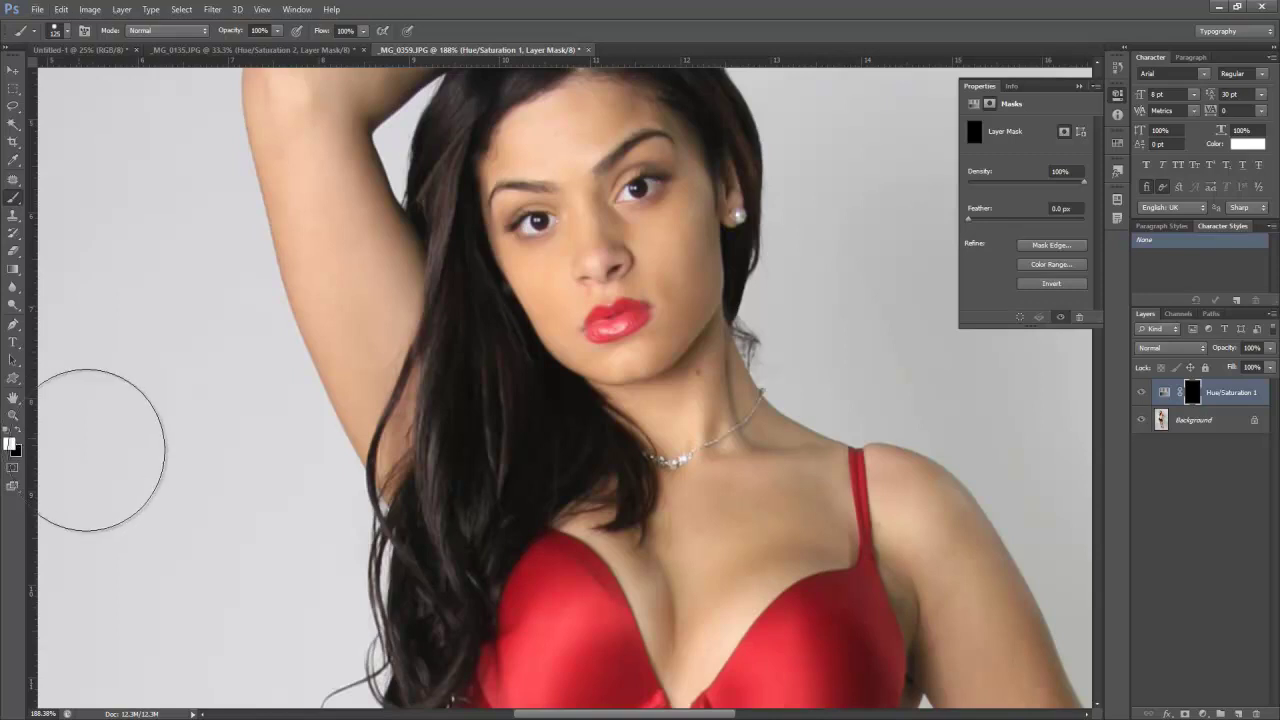
key("bracketleft")
key("bracketleft")
key("bracketleft")
key("bracketleft")
key("bracketleft")
key("bracketleft")
key("bracketleft")
key("bracketleft")
key("bracketleft")
key("bracketleft")
key("bracketleft")
key("bracketleft")
key("bracketleft")
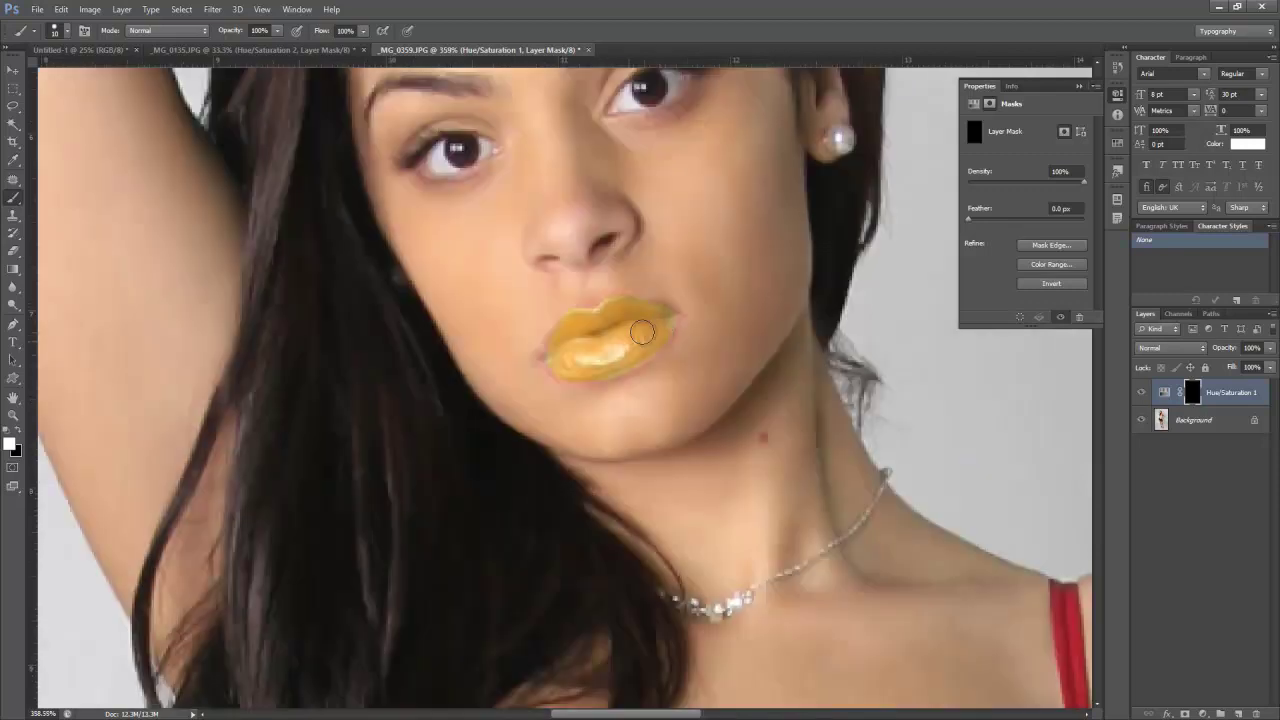
Toggle the visibility of the Hue/Saturation 1 layer to compare the lip color before and after on the full figure.
scroll(660, 325, "down", 6)
scroll(667, 314, "down", 5)
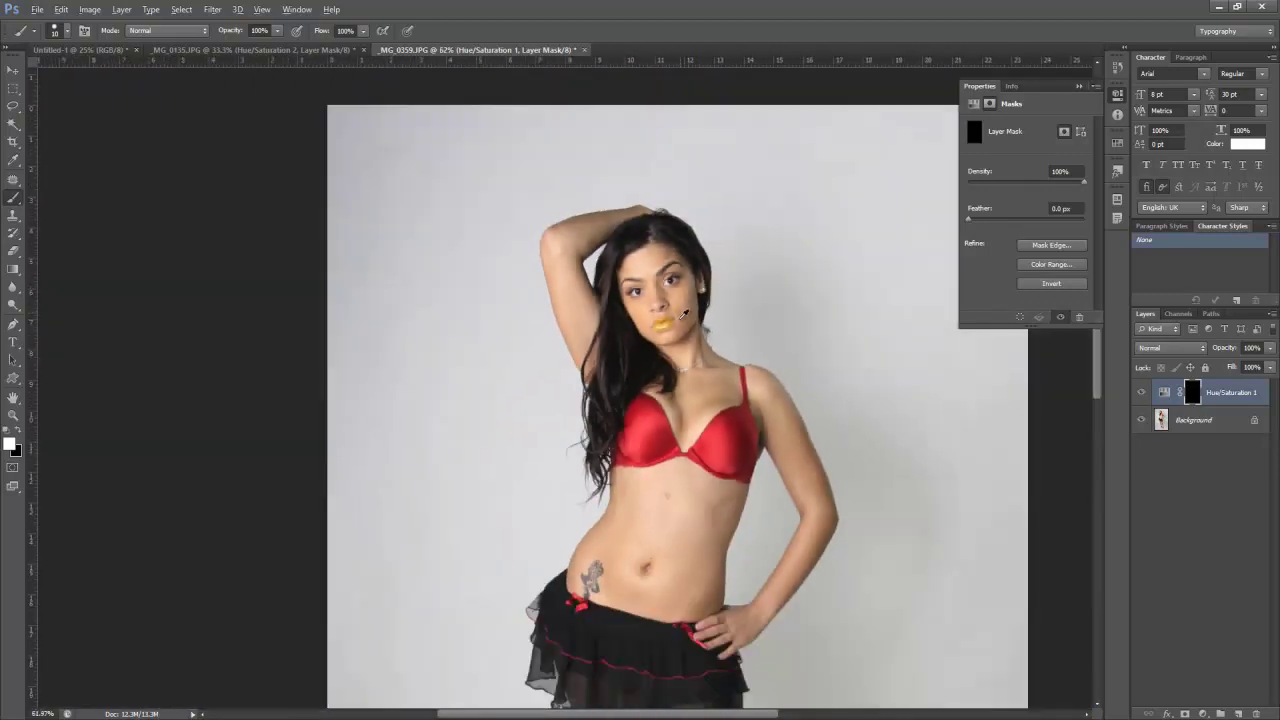
scroll(677, 316, "down", 1)
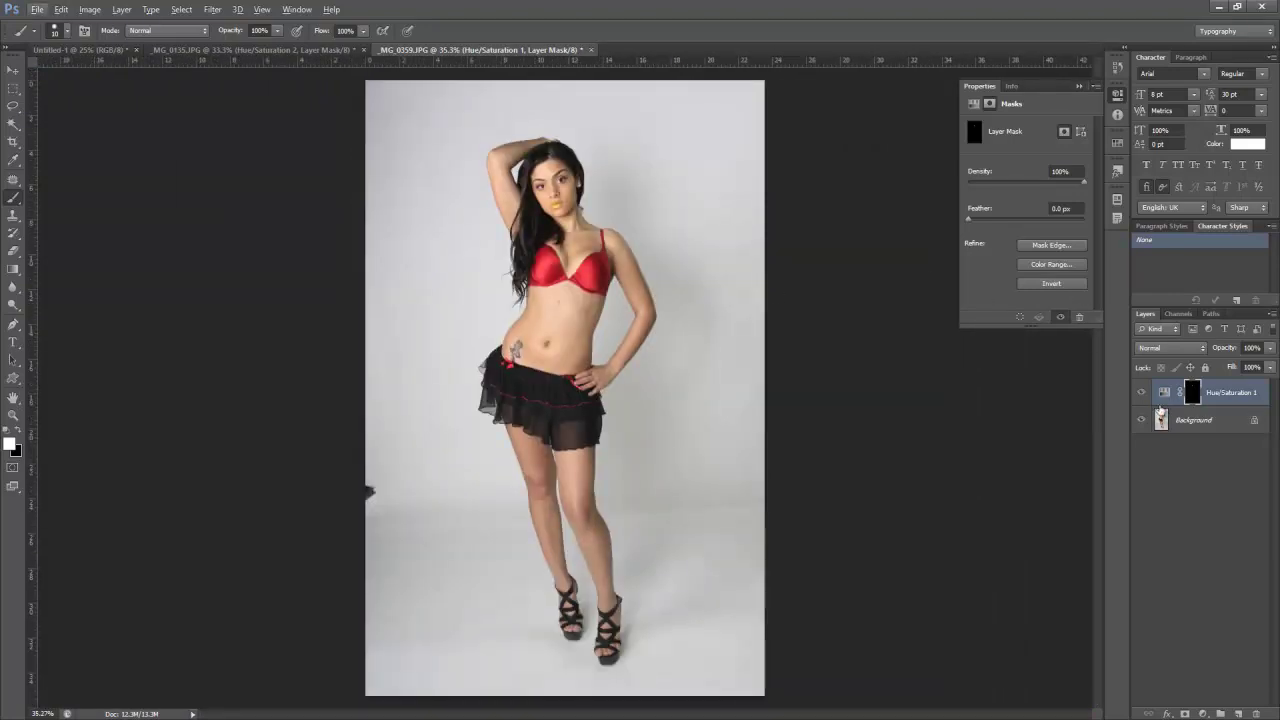
left_click(1143, 391)
left_click(1145, 391)
left_click(1145, 391)
left_click(1145, 391)
left_click(1145, 391)
left_click(1145, 391)
Add a Hue/Saturation adjustment layer directly above the Background and set its Reds range to hue -31 and lightness +47.
left_click(1231, 416)
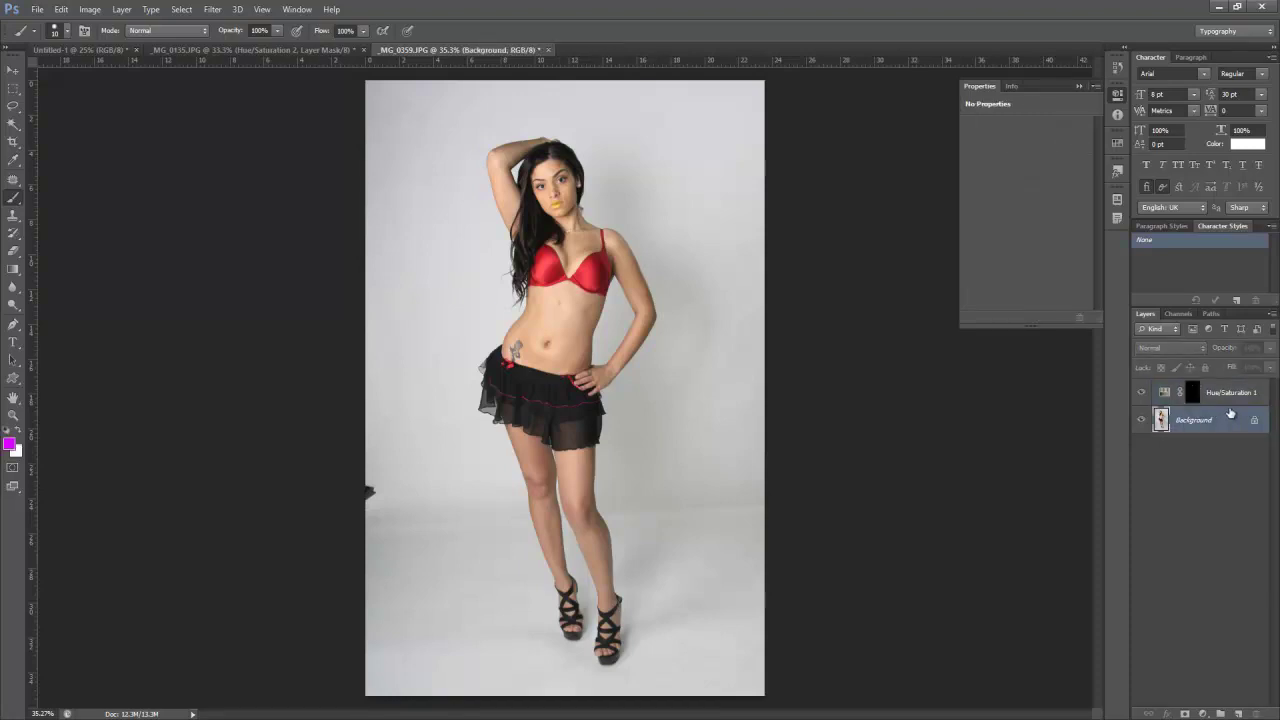
left_click(1203, 713)
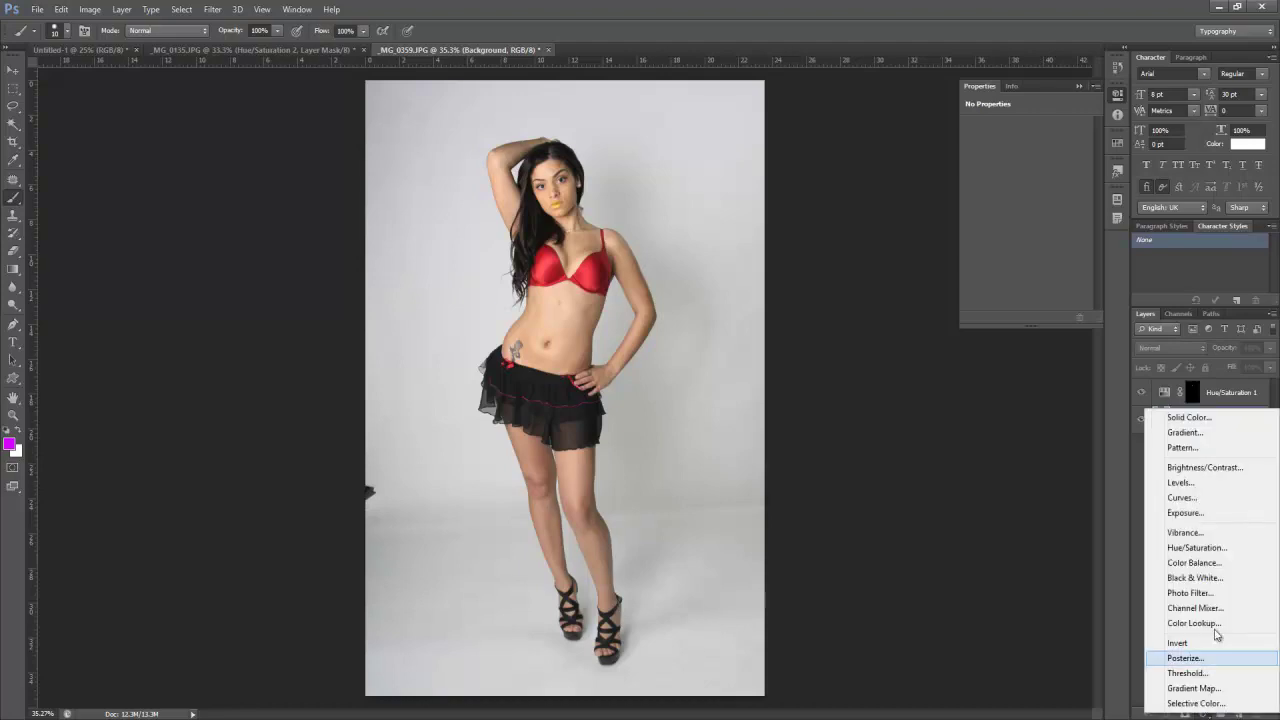
left_click(1196, 548)
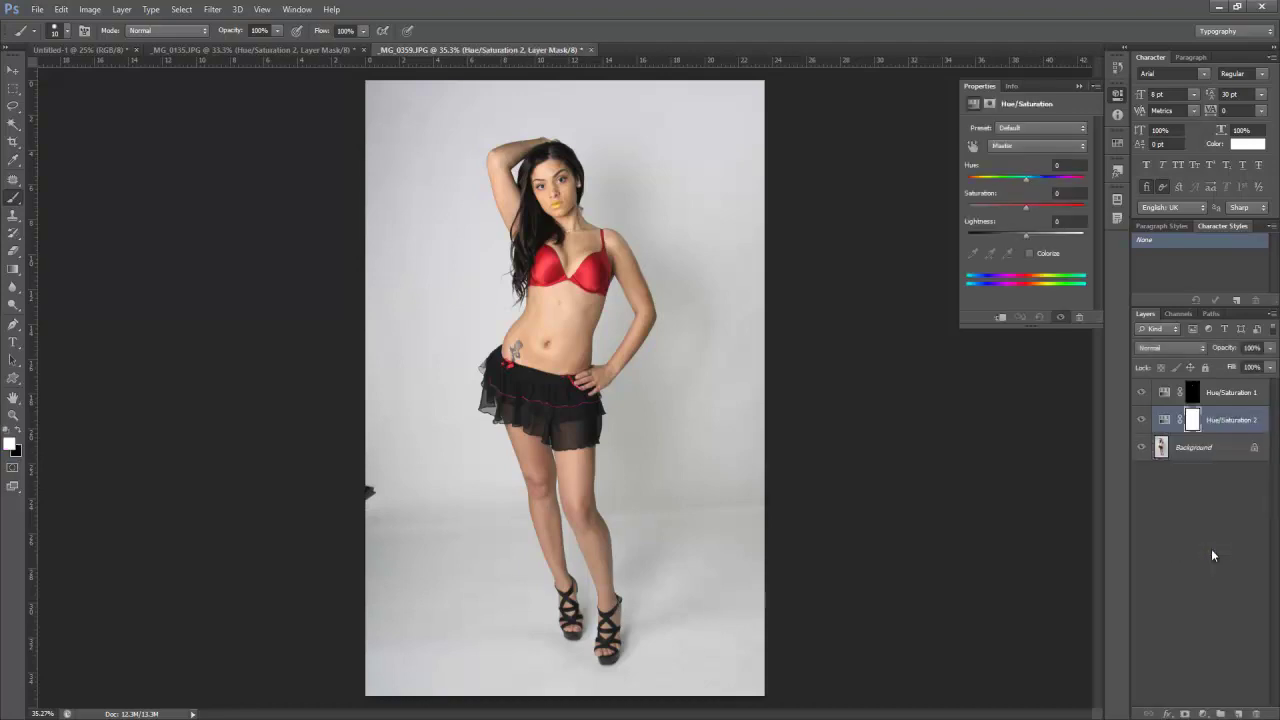
left_click(1047, 146)
left_click(1045, 162)
mouse_move(1024, 177)
left_mouse_down()
mouse_move(1084, 180)
mouse_move(988, 184)
mouse_move(1008, 183)
left_mouse_up()
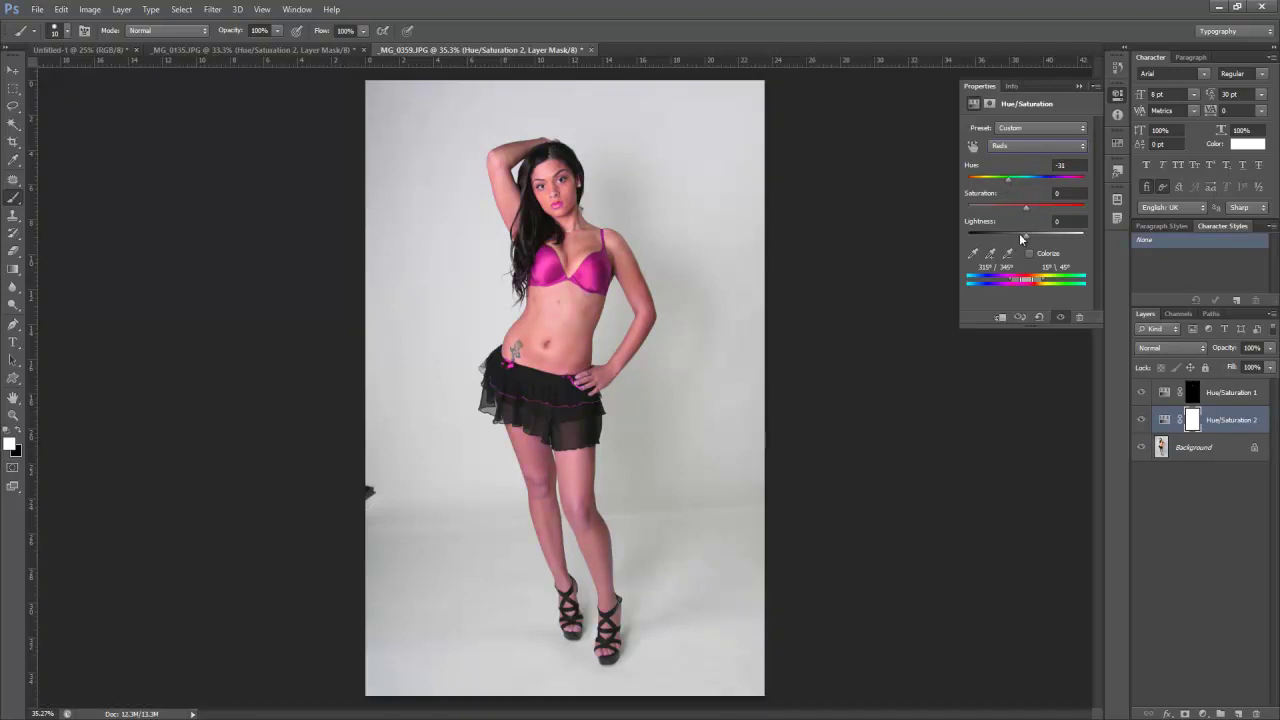
left_click_drag(1028, 234, 1054, 234)
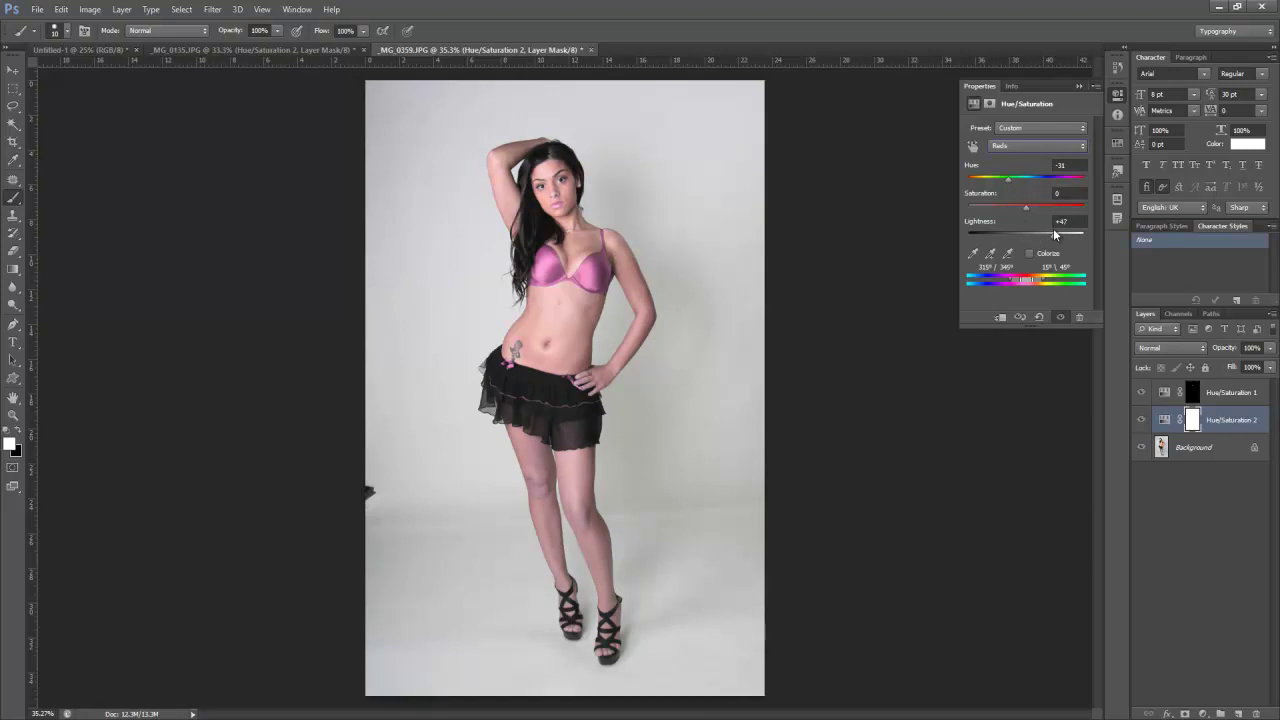
Invert the Hue/Saturation 2 mask to black and paint white over the red bra, starting with a 150 px brush.
left_click(1192, 422)
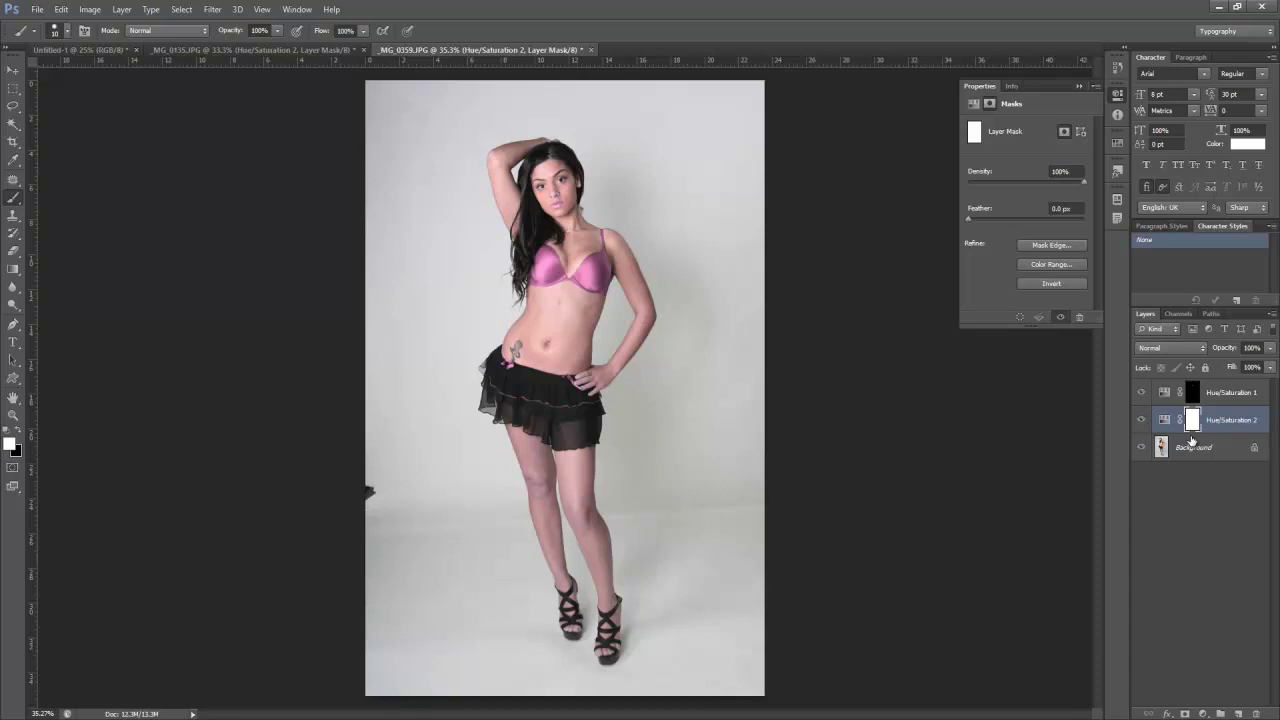
key("ctrl+i")
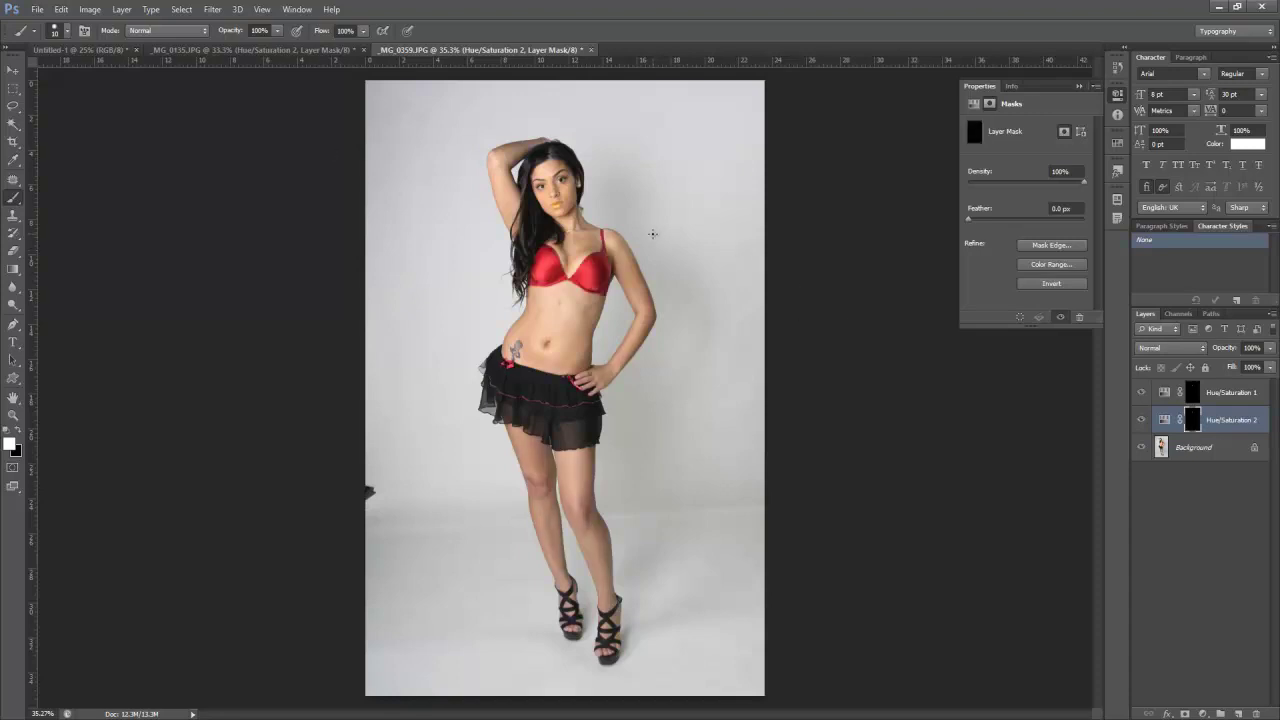
scroll(584, 243, "up", 5)
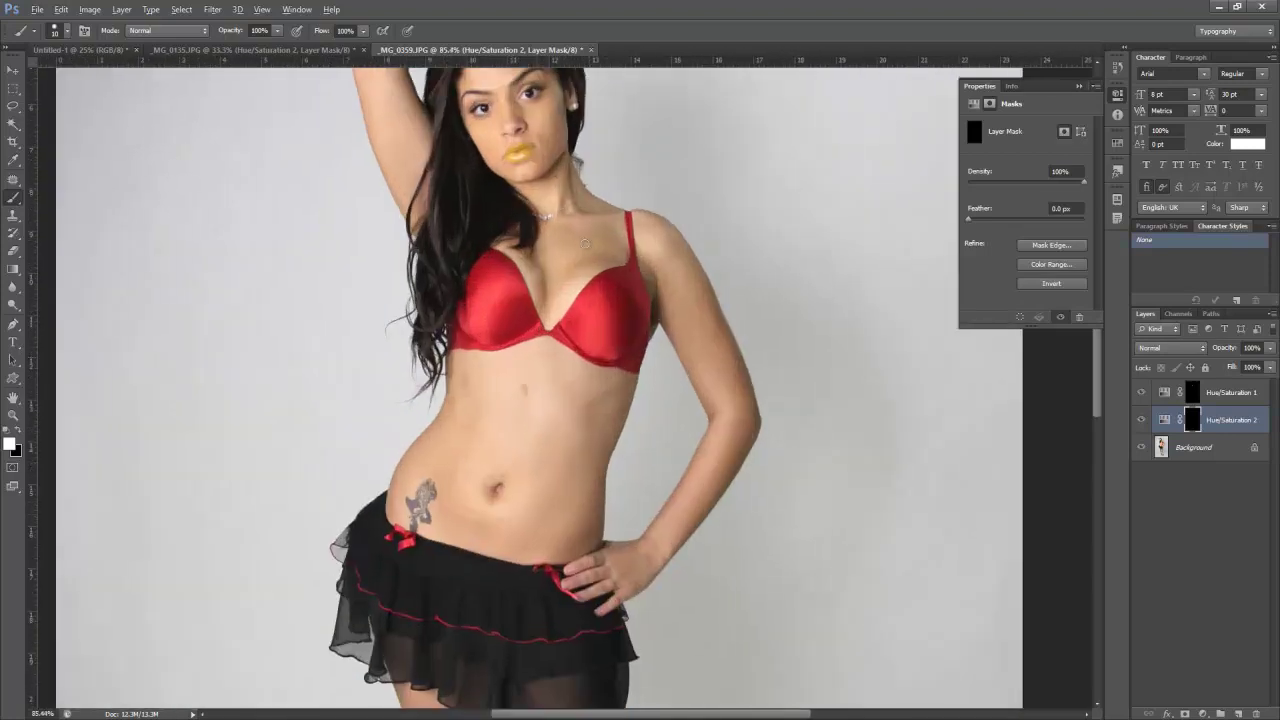
key("bracketright")
key("bracketright")
key("bracketright")
key("bracketright")
key("bracketright")
key("bracketright")
key("bracketright")
key("bracketright")
key("bracketright")
key("bracketright")
key("bracketright")
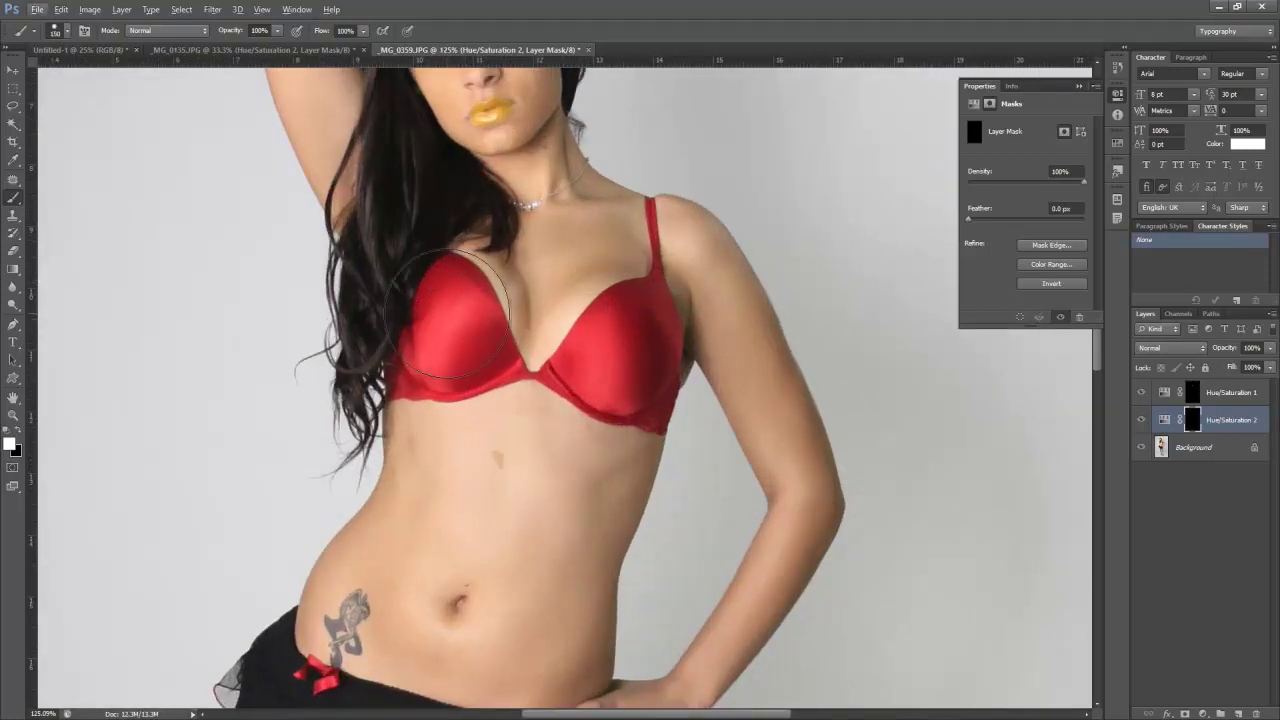
mouse_move(450, 314)
left_mouse_down()
mouse_move(458, 347)
mouse_move(432, 352)
mouse_move(420, 378)
mouse_move(466, 342)
left_mouse_up()
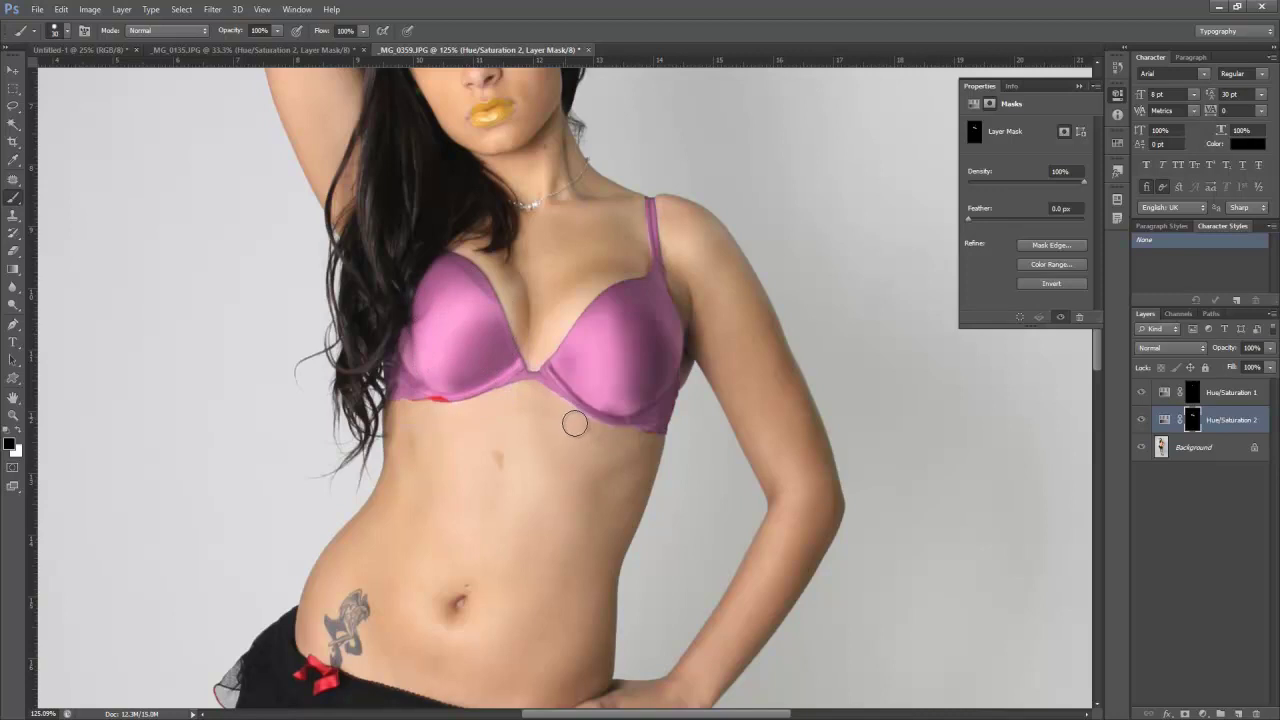
Clean up the Hue/Saturation 2 mask along the bra's lower edge with black, and paint the leftover red spots with white.
mouse_move(575, 423)
left_mouse_down()
mouse_move(631, 438)
mouse_move(537, 394)
mouse_move(477, 403)
left_mouse_up()
key("x")
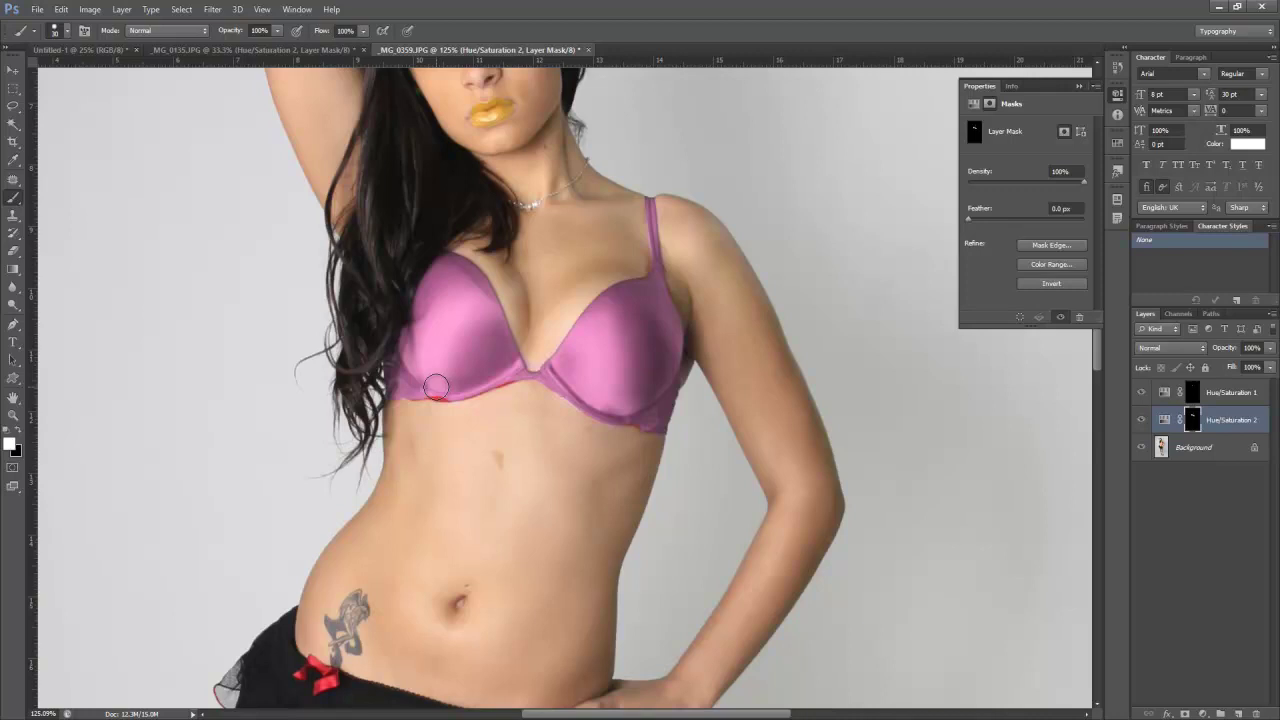
left_click_drag(437, 384, 473, 384)
left_click_drag(639, 415, 645, 420)
Add another Hue/Saturation adjustment layer directly above the Background and set the hue of its Reds range to -115.
scroll(563, 420, "down", 5)
scroll(561, 422, "down", 3)
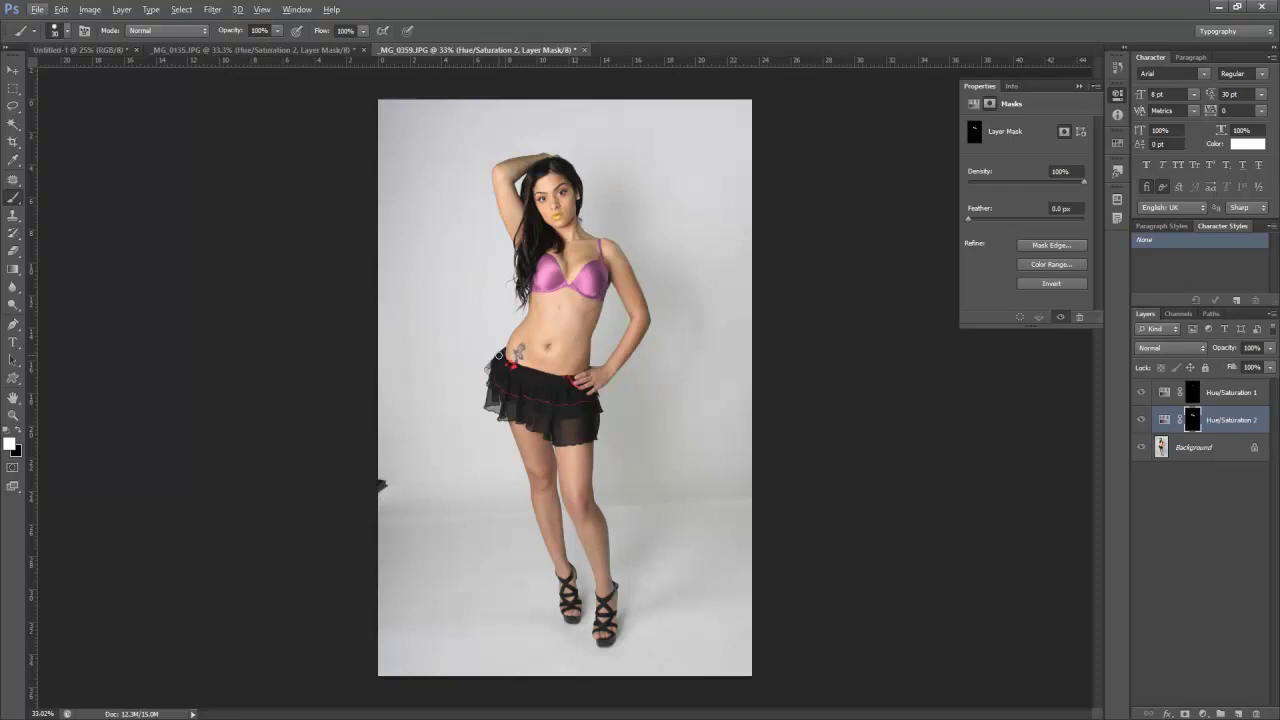
left_click(1230, 446)
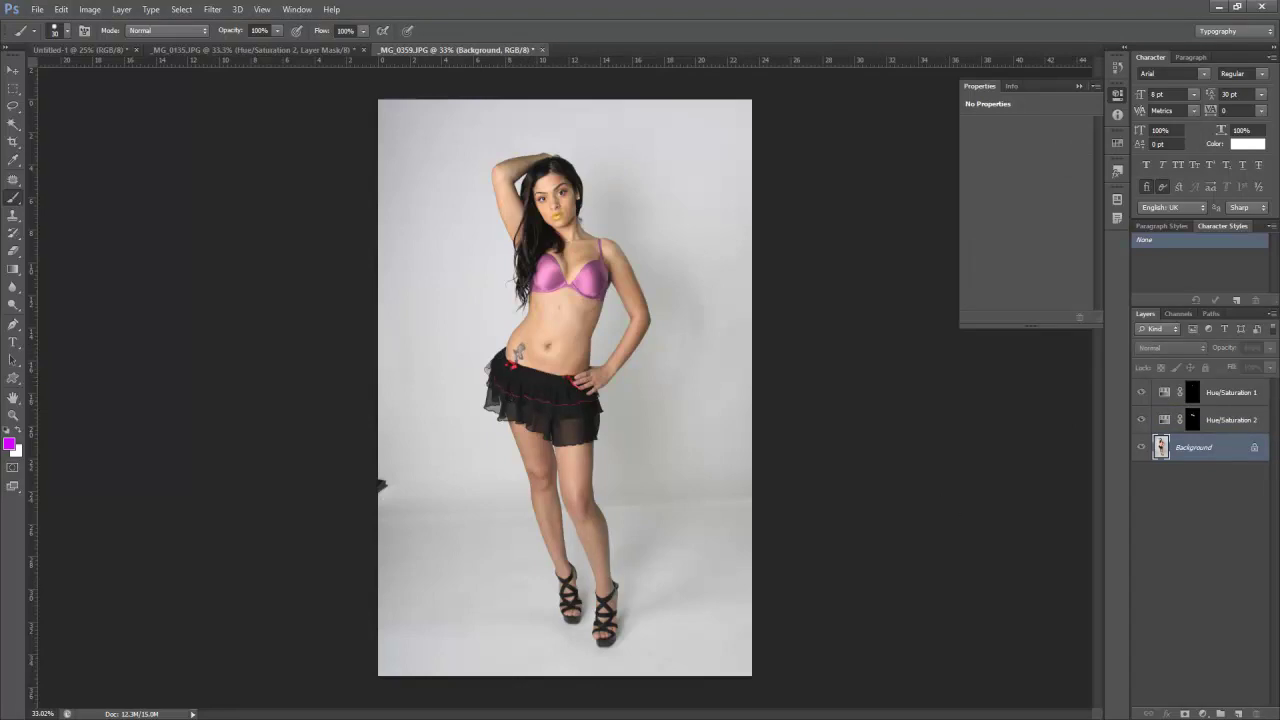
left_click(1204, 713)
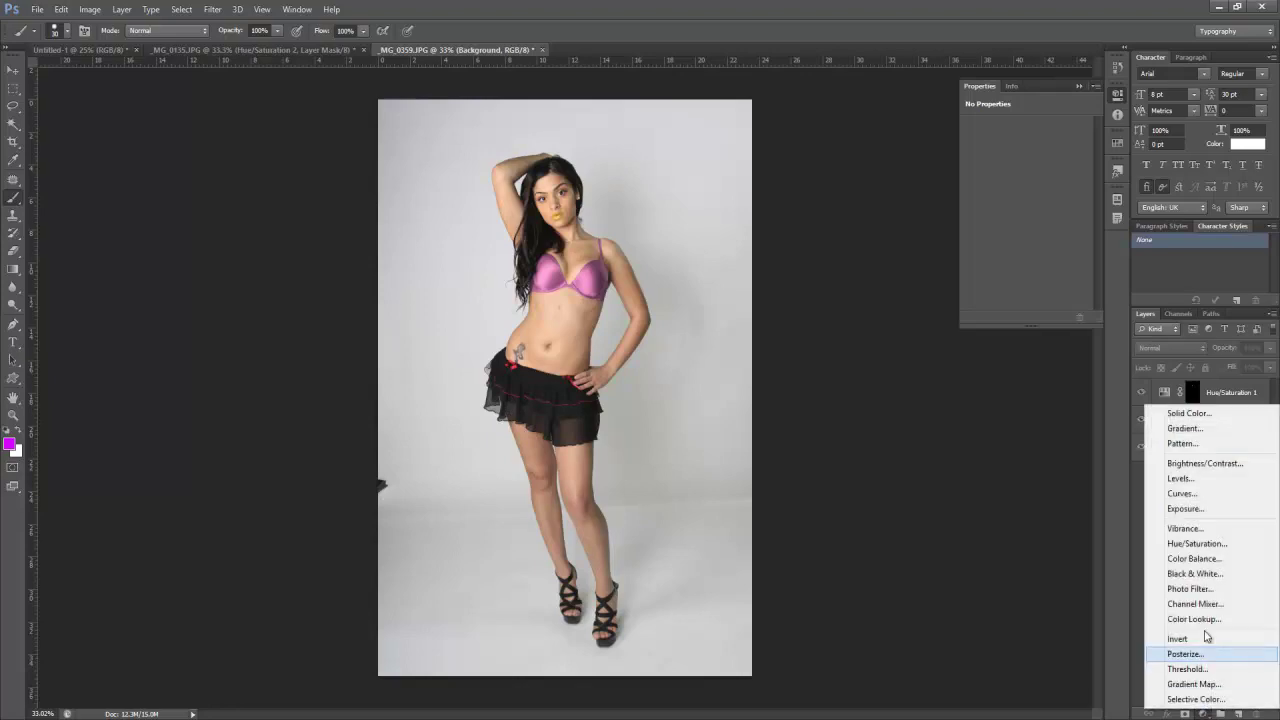
left_click(1195, 543)
scroll(524, 366, "up", 5, "alt")
scroll(524, 366, "up", 3)
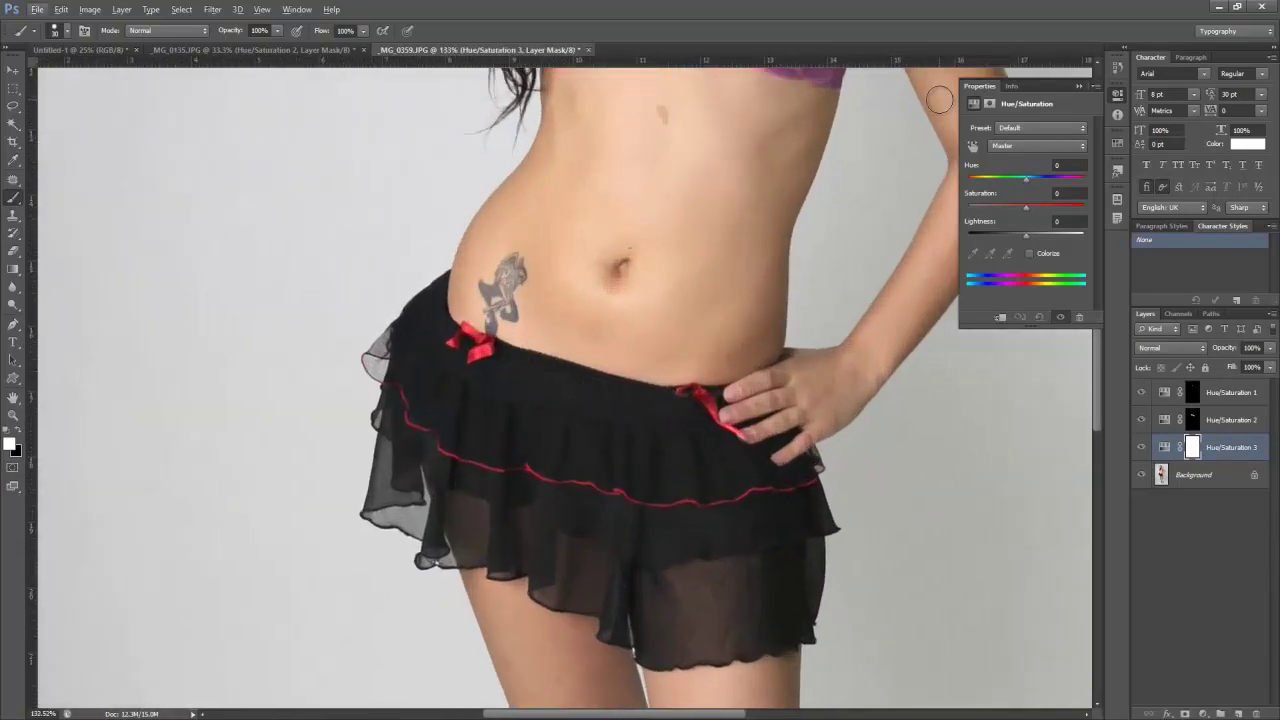
left_click(1012, 148)
left_click(1016, 168)
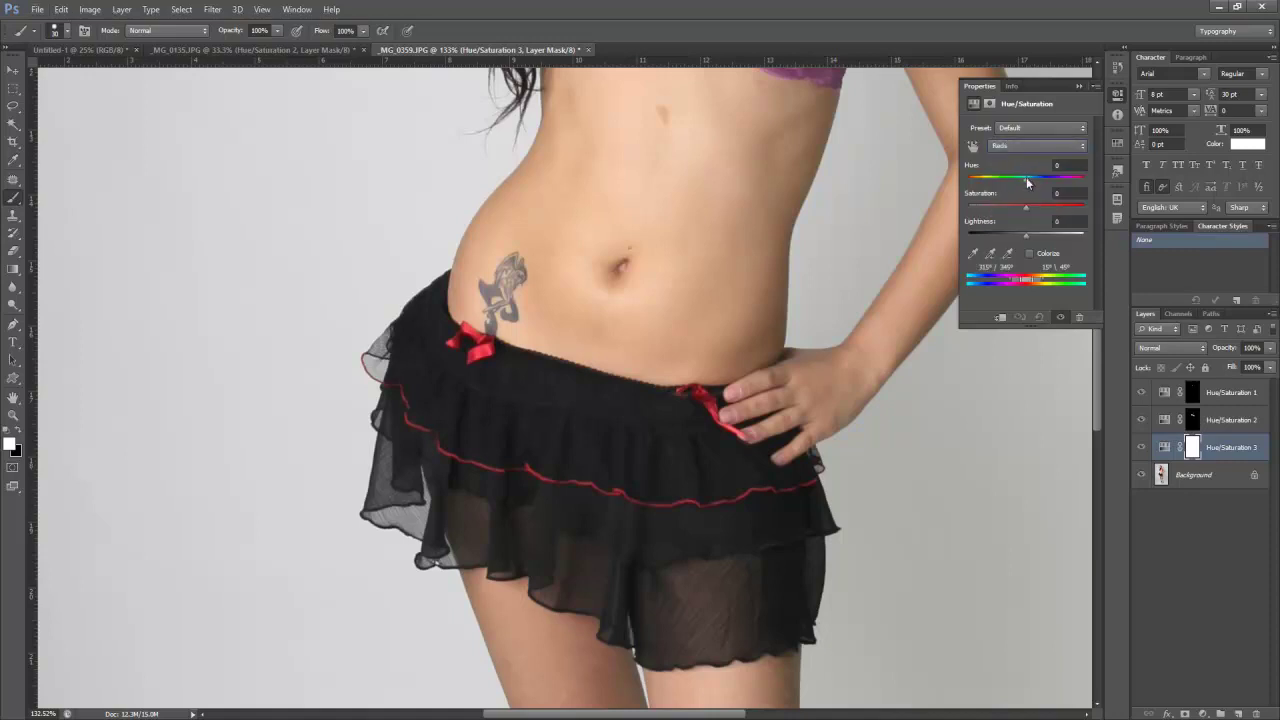
left_click_drag(1026, 177, 984, 179)
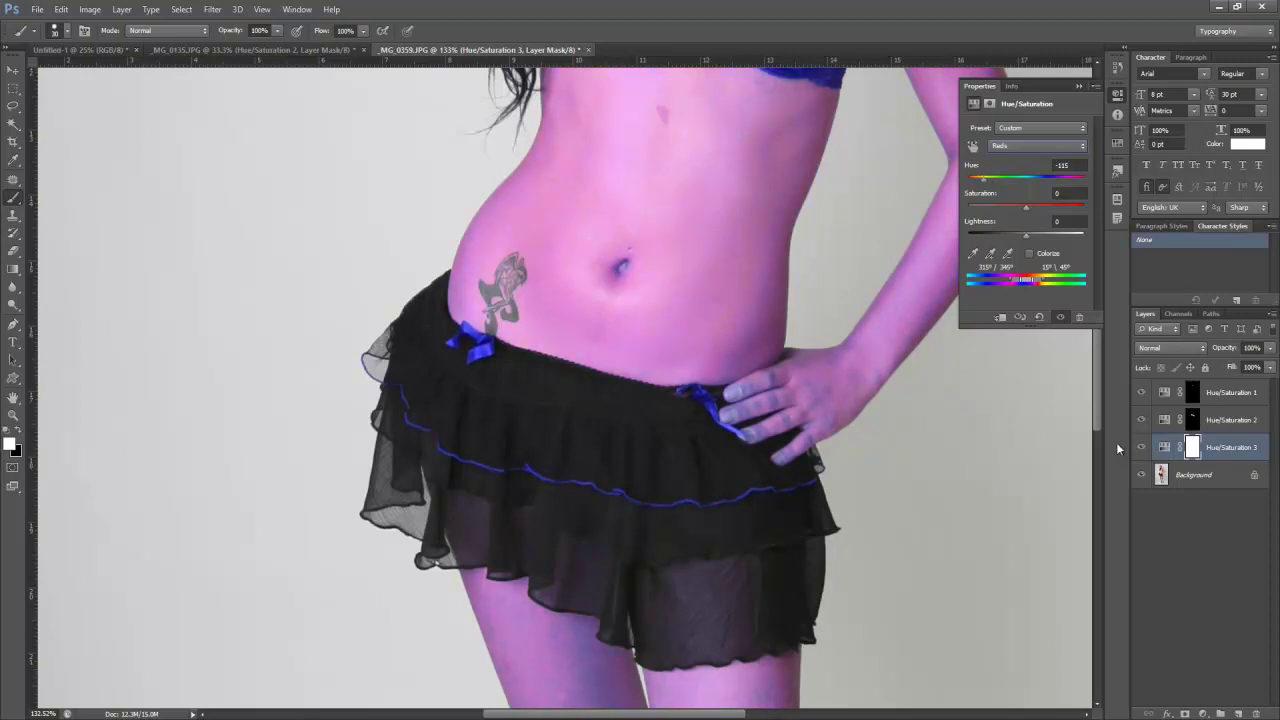
Invert the Hue/Saturation 3 mask to black and paint white over the skirt's red trim and both bows.
key("ctrl+i")
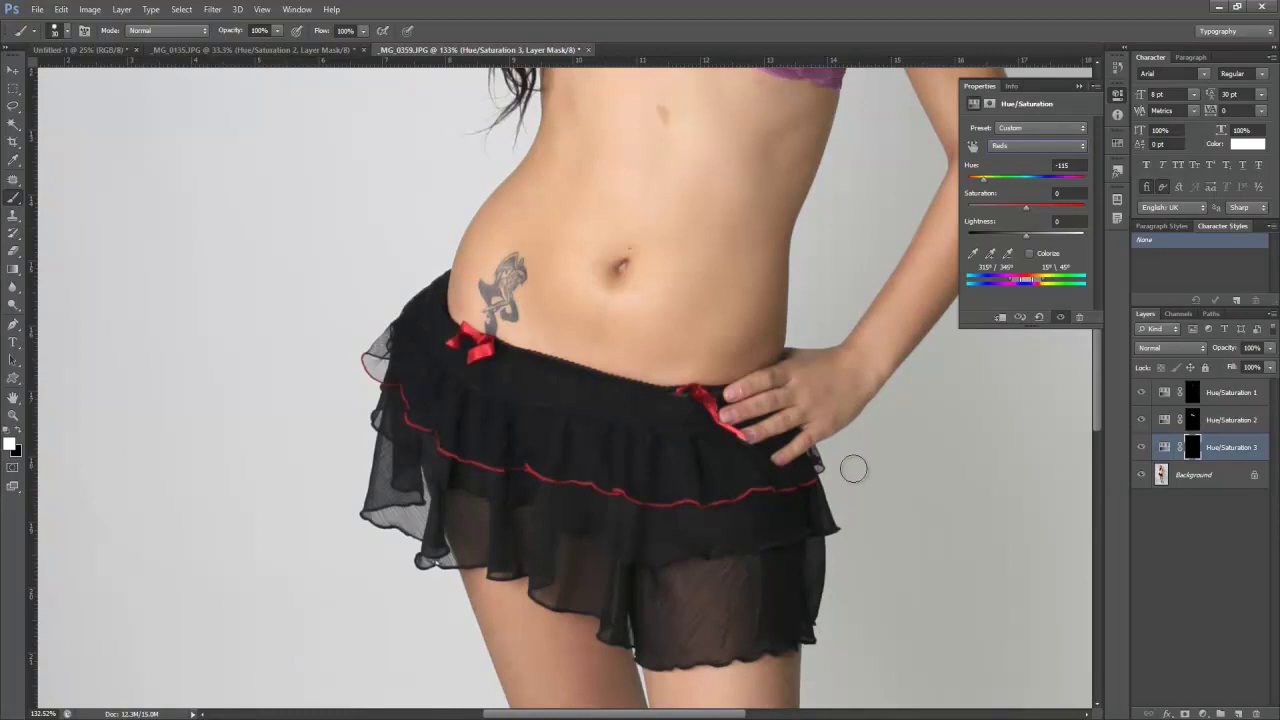
mouse_move(815, 481)
left_mouse_down()
mouse_move(751, 508)
mouse_move(757, 494)
mouse_move(589, 491)
mouse_move(484, 447)
mouse_move(500, 467)
mouse_move(452, 460)
mouse_move(378, 385)
mouse_move(366, 352)
mouse_move(472, 338)
mouse_move(482, 358)
mouse_move(452, 349)
mouse_move(467, 335)
left_mouse_up()
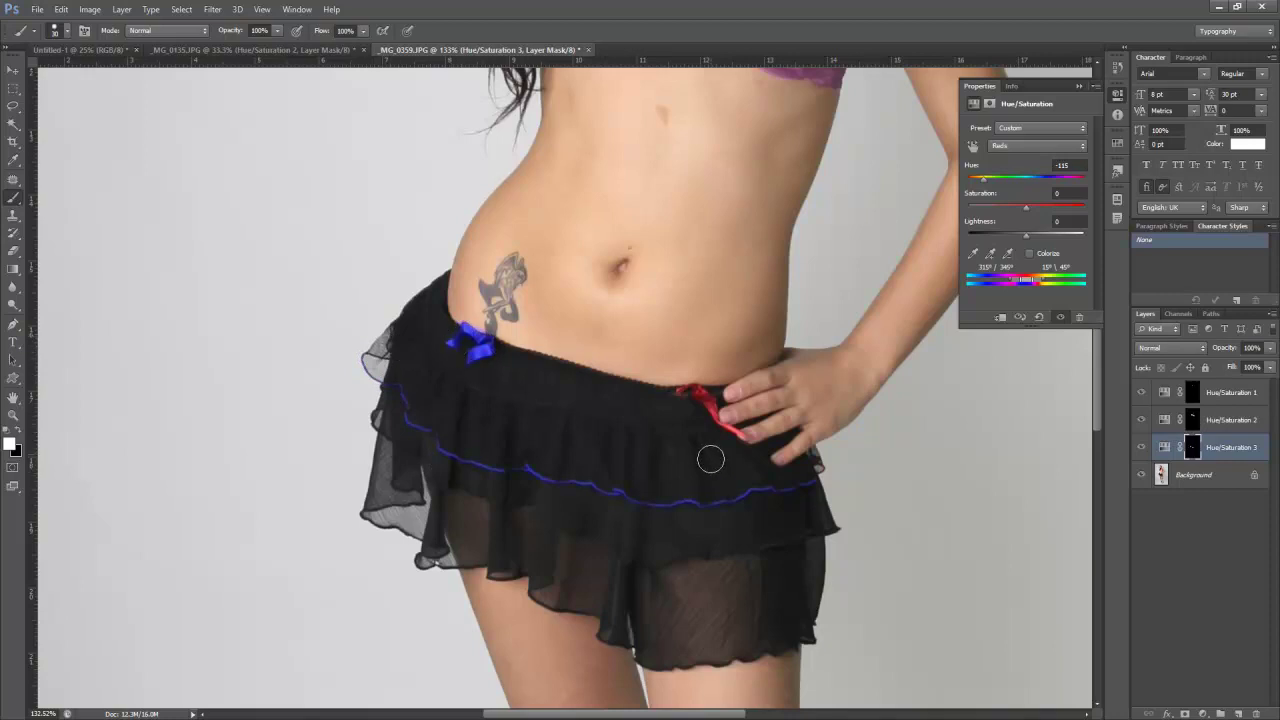
mouse_move(700, 400)
left_mouse_down()
mouse_move(686, 394)
mouse_move(729, 443)
mouse_move(757, 430)
mouse_move(733, 412)
left_mouse_up()
Switch to black with a 10 px brush and refine the Hue/Saturation 3 mask around the bow beside the fingers.
key("x")
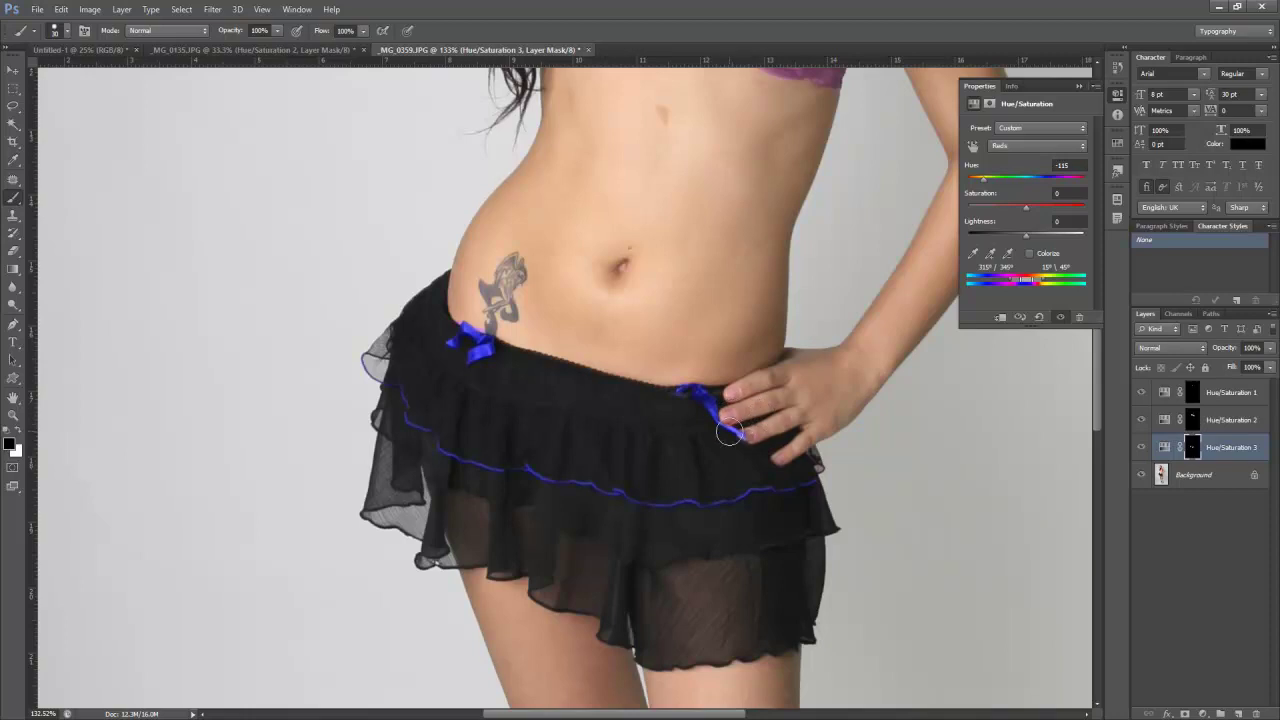
key("bracketleft")
key("bracketleft")
key("x")
key("x")
Create a merged copy of the recolored image directly above the Background, and hide the three Hue/Saturation layers.
scroll(550, 366, "down", 3)
scroll(568, 370, "down", 3)
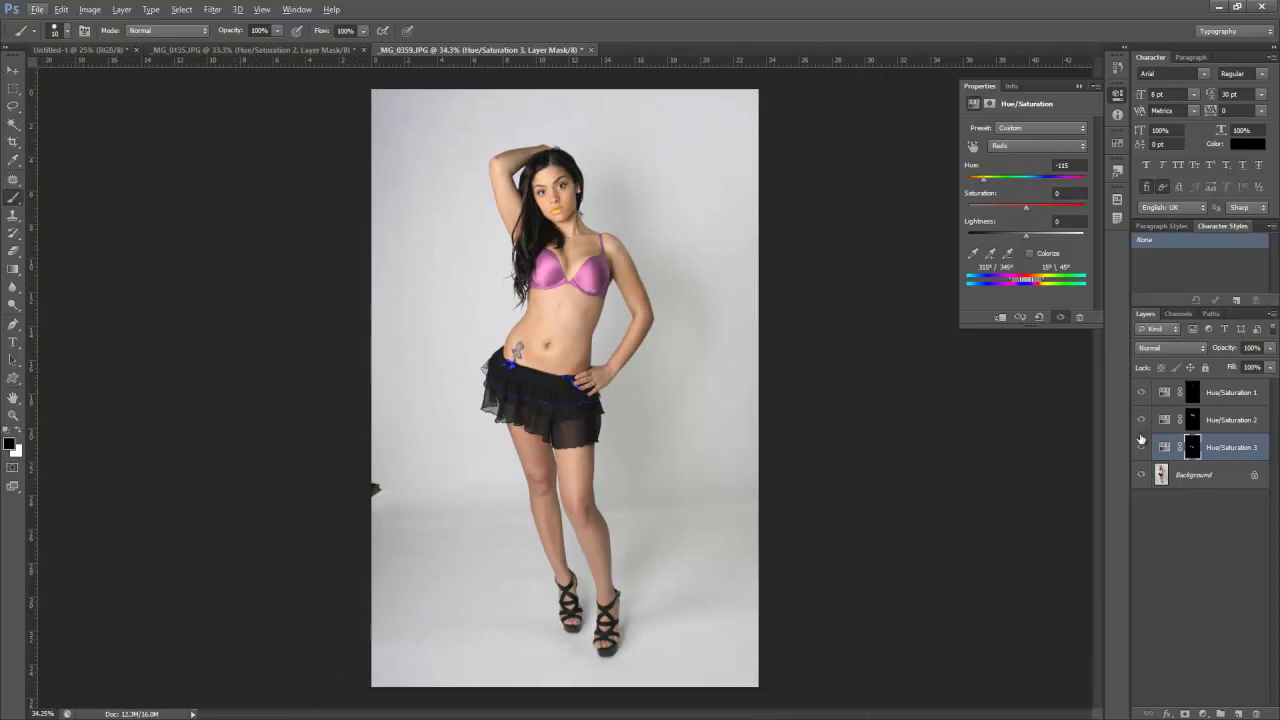
left_click(1160, 476)
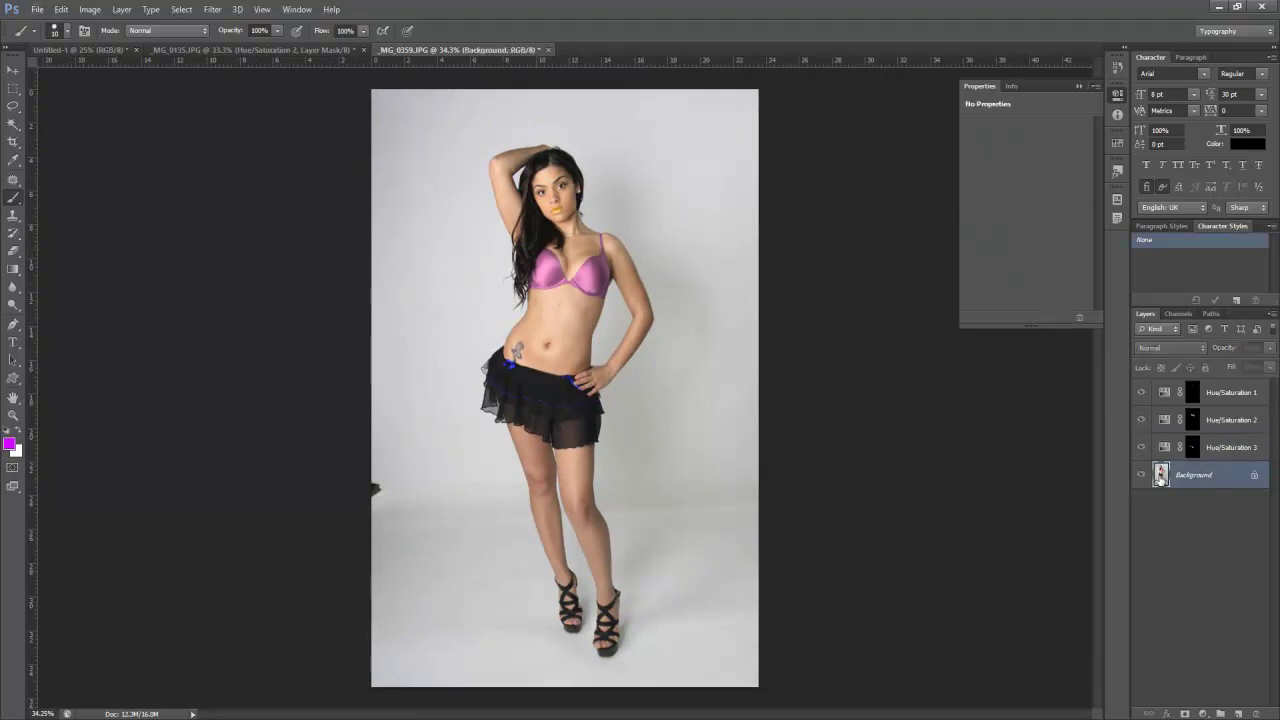
key("ctrl+j")
left_click_drag(1142, 450, 1140, 477)
Toggle the visibility of Layer 1 repeatedly to compare the recolored image with the original photo.
left_click(1140, 477)
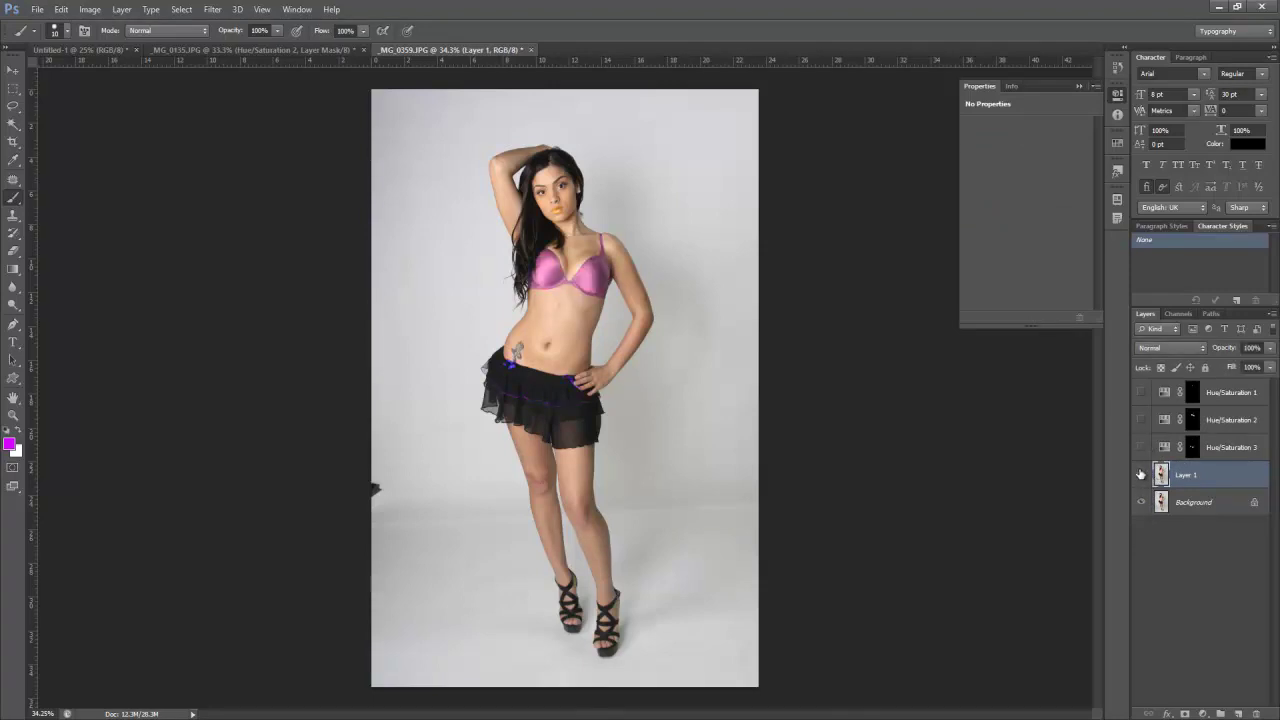
left_click(1141, 474)
left_click(1141, 474)
left_click(1141, 474)
left_click(1141, 474)
left_click(1141, 474)
left_click(1141, 474)
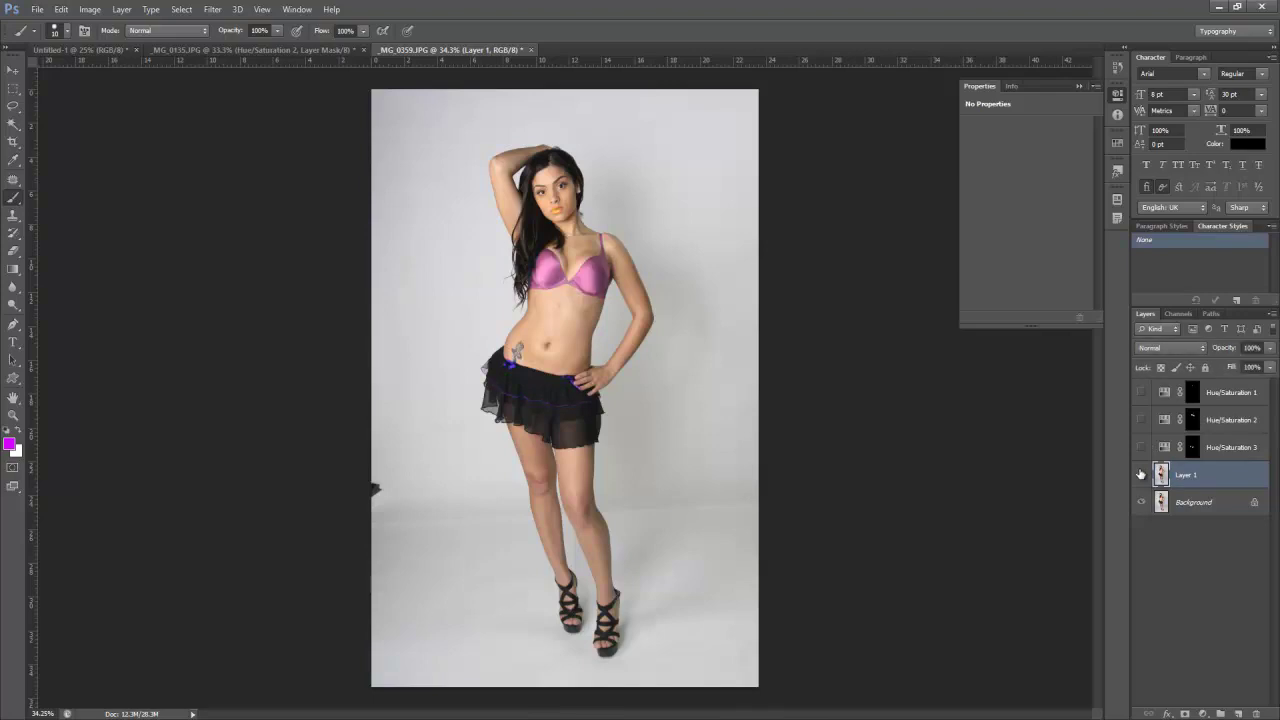